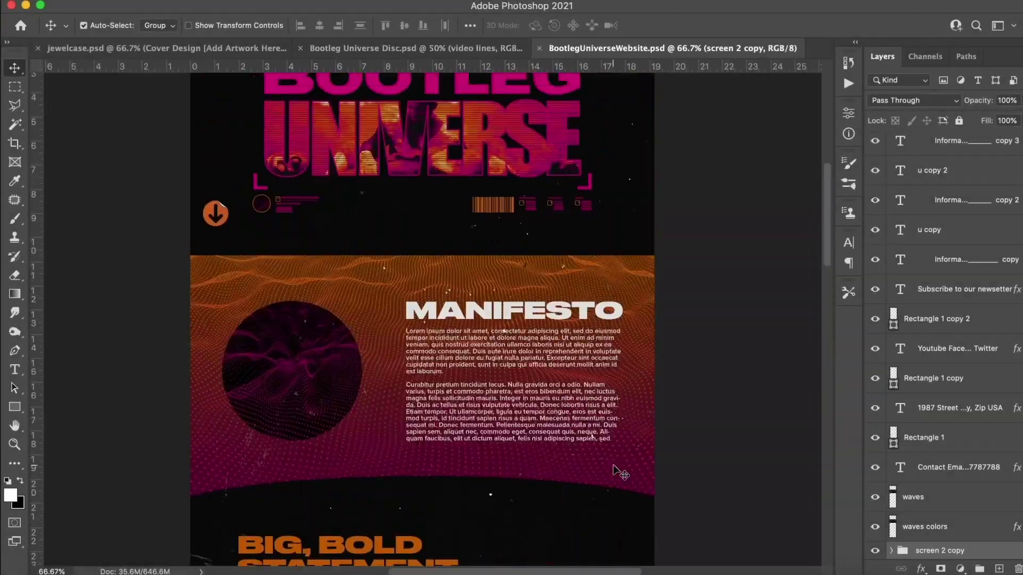
# - Look over the Bootleg Universe website layout, and inspect the disc artwork up close while toggling a bottom layer's visibility
pyautogui.scroll(-10, 613, 470)
pyautogui.scroll(-5, 618, 472)
pyautogui.scroll(15, 618, 472)
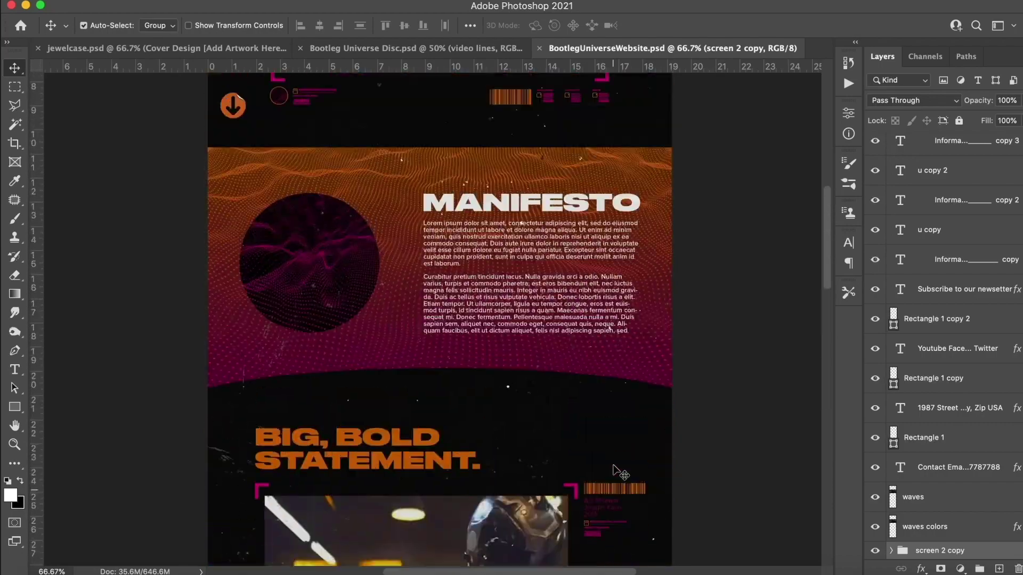
pyautogui.scroll(4, 618, 471)
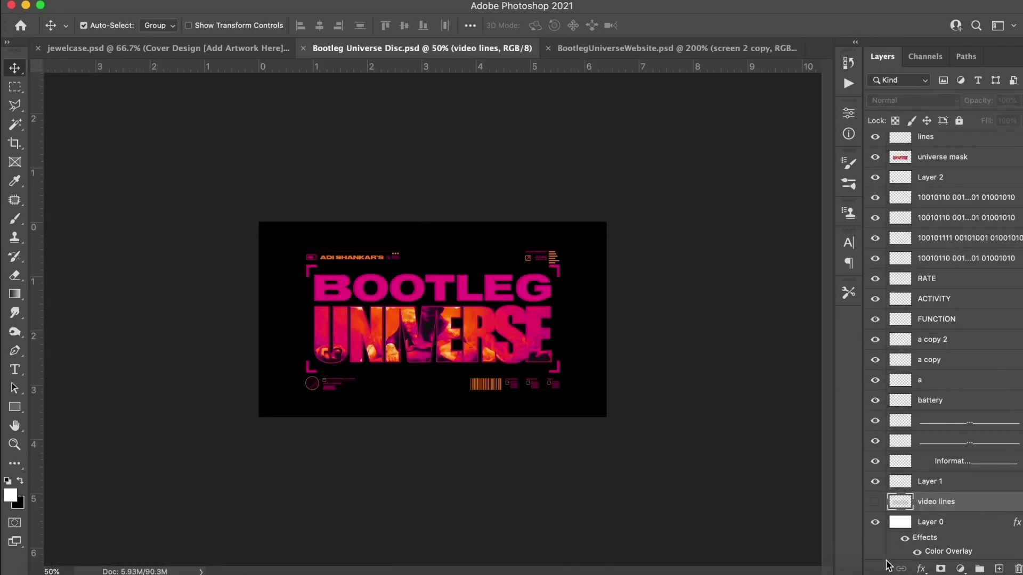
pyautogui.click(875, 525)
pyautogui.press('super+plus')
pyautogui.press('super+plus')
pyautogui.press('super+plus')
pyautogui.click(874, 523)
pyautogui.press('super+minus')
pyautogui.press('super+minus')
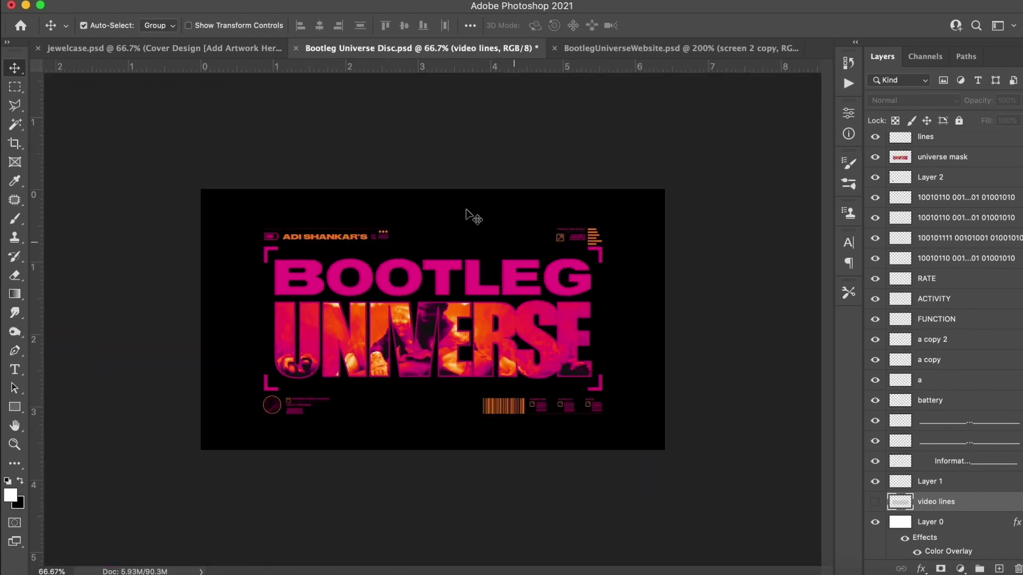
# - In jewelcase.psd, give the inside artwork layer behind the CD an orange-to-magenta linear Gradient Overlay at 90° and 100% opacity
pyautogui.click(251, 52)
pyautogui.doubleClick(987, 504)
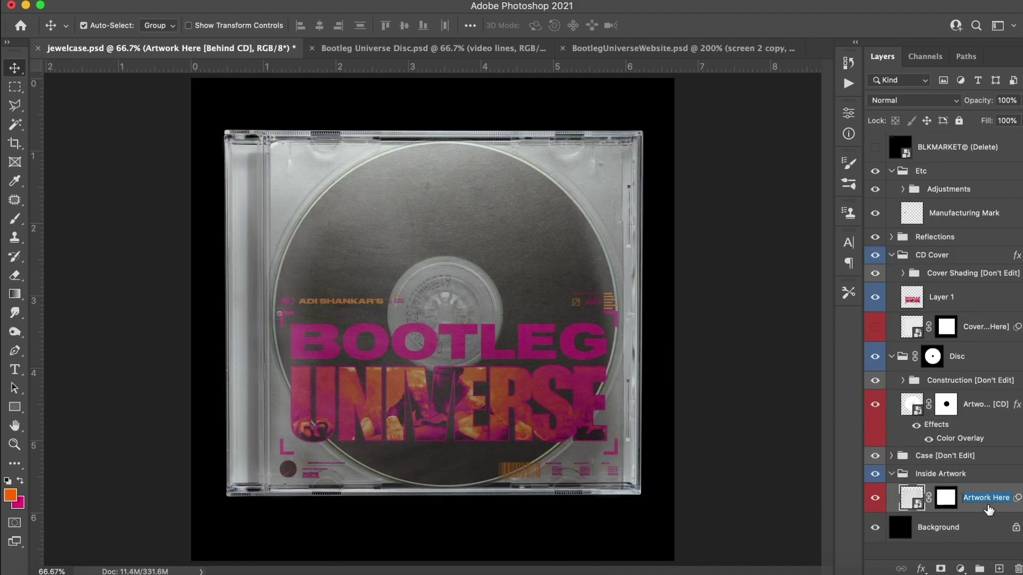
pyautogui.doubleClick(973, 515)
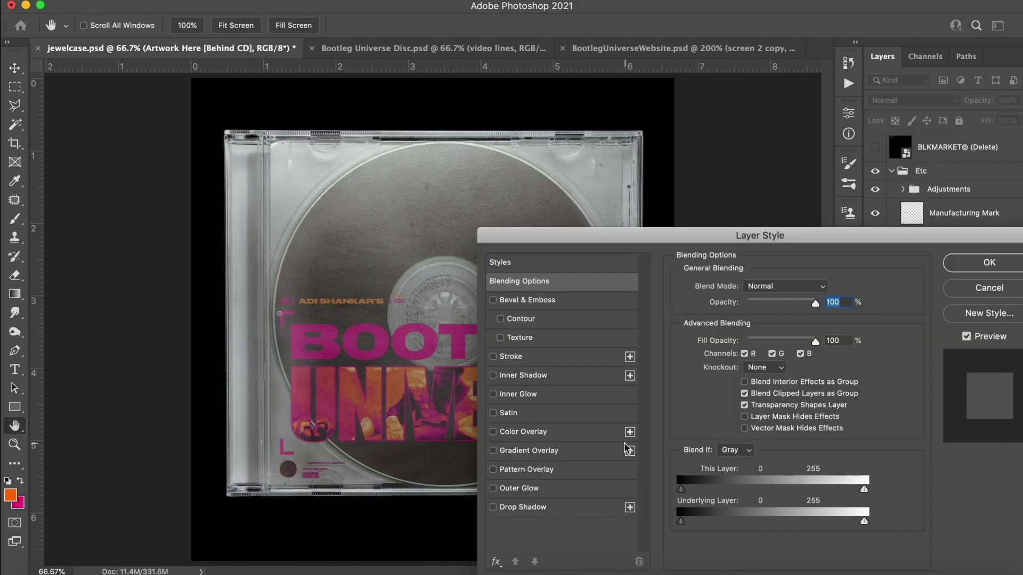
pyautogui.click(596, 432)
pyautogui.moveTo(714, 235); pyautogui.dragTo(905, 219)
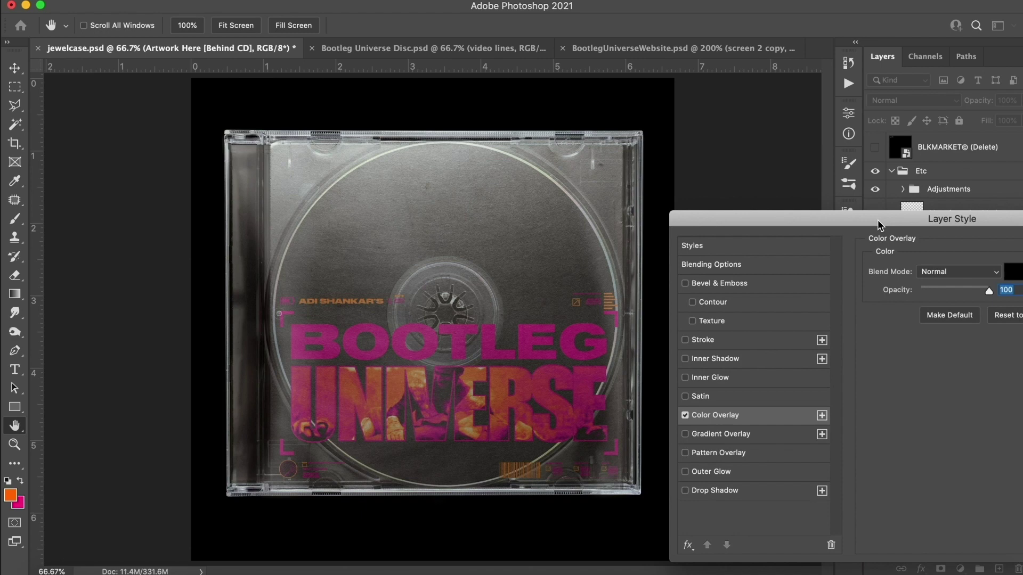
pyautogui.click(738, 435)
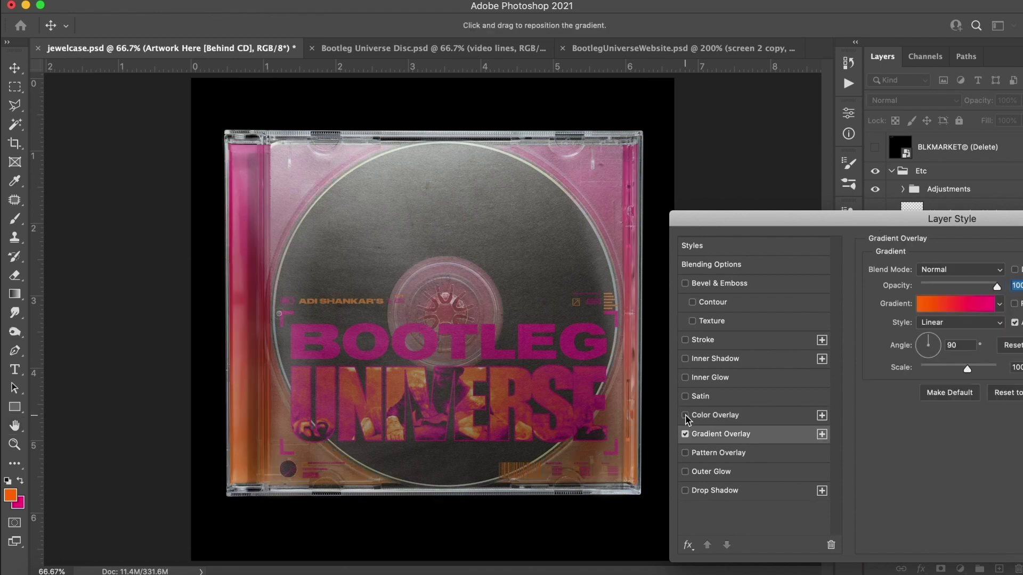
pyautogui.press('Return')
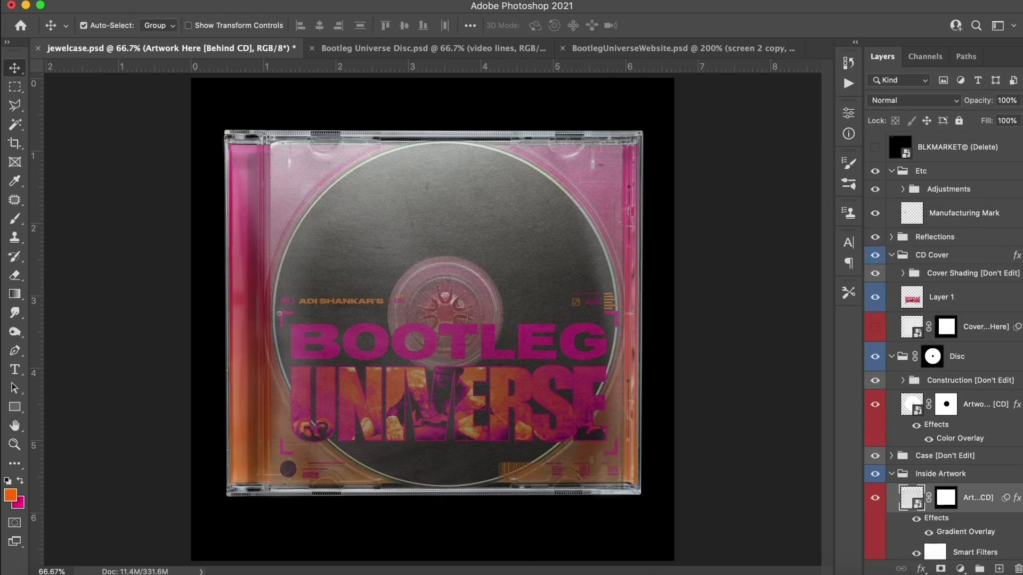
# - Bring the striped gradient artwork back by redoing the undone edits up to its placement above the CD artwork in the Disc group
pyautogui.click(107, 1)
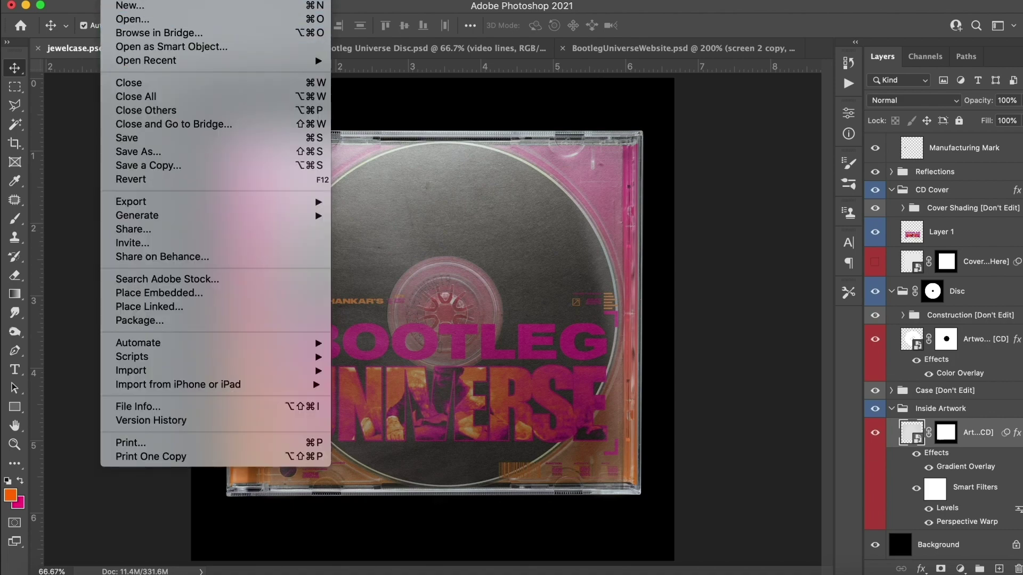
pyautogui.moveTo(143, 1)
pyautogui.click(159, 19)
pyautogui.click(143, 1)
pyautogui.click(154, 19)
pyautogui.click(143, 1)
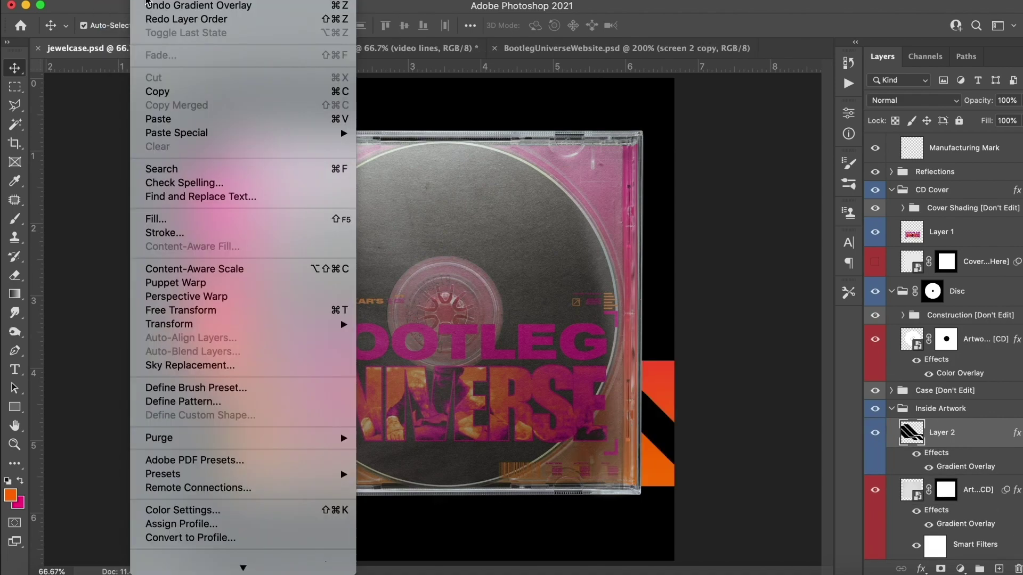
pyautogui.click(154, 19)
pyautogui.click(140, 3)
# - Transform the striped layer to about 60% width and 75% height, and position it over the upper part of the disc
pyautogui.click(343, 266)
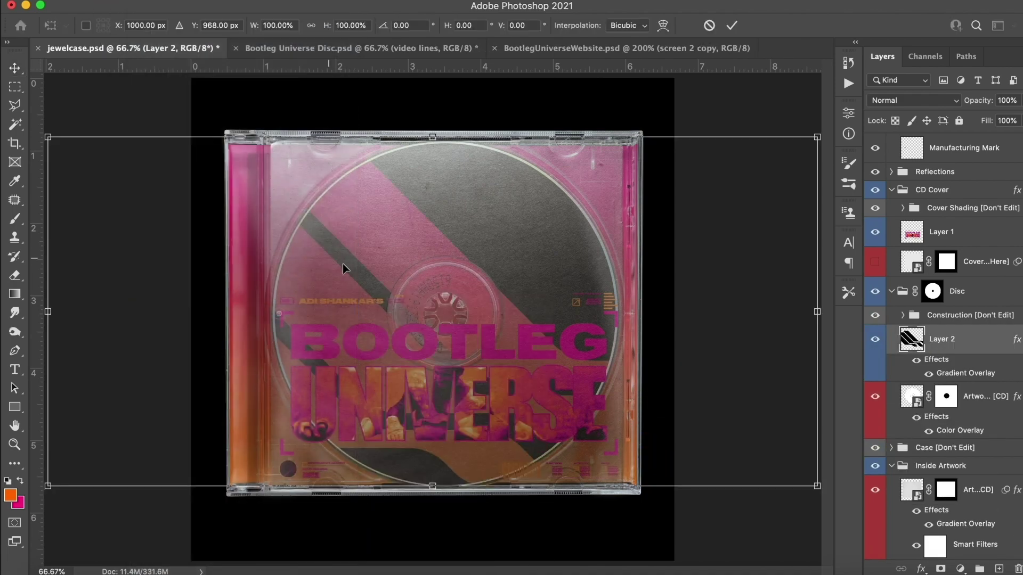
pyautogui.moveTo(343, 264); pyautogui.dragTo(358, 178)
pyautogui.press('super+minus')
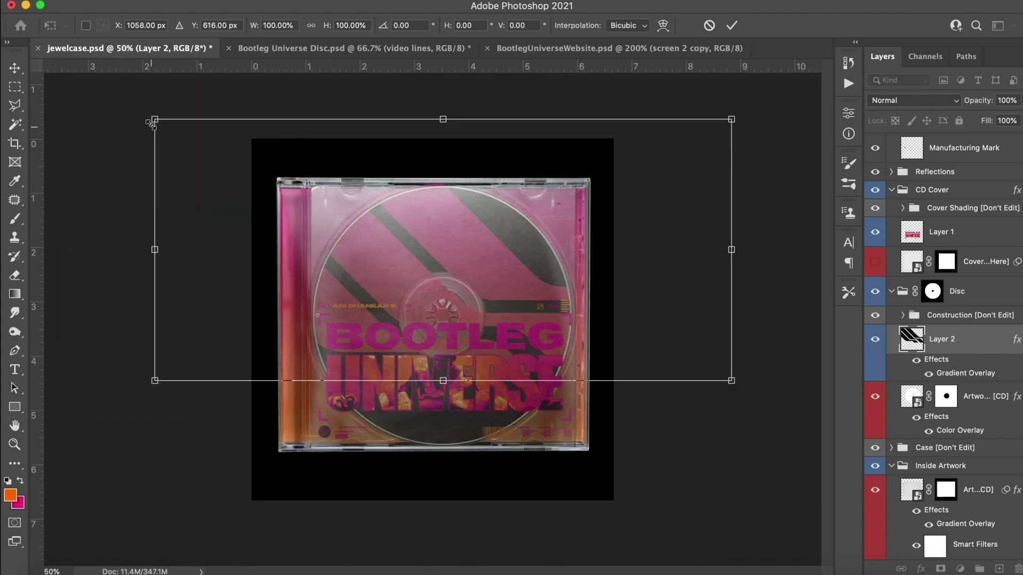
pyautogui.moveTo(153, 121); pyautogui.dragTo(239, 131)
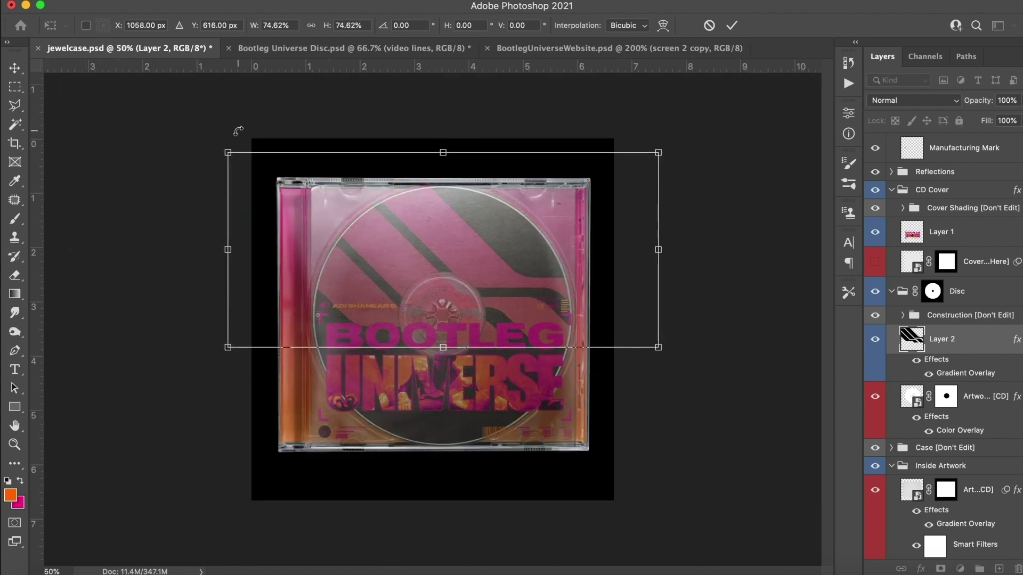
pyautogui.moveTo(224, 249); pyautogui.dragTo(270, 246)
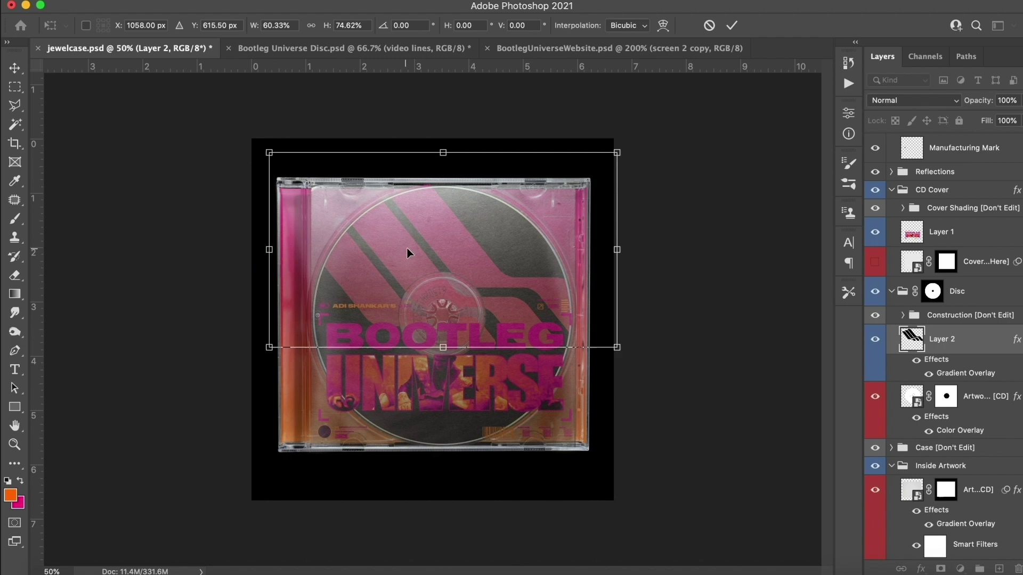
pyautogui.moveTo(406, 249); pyautogui.dragTo(431, 269)
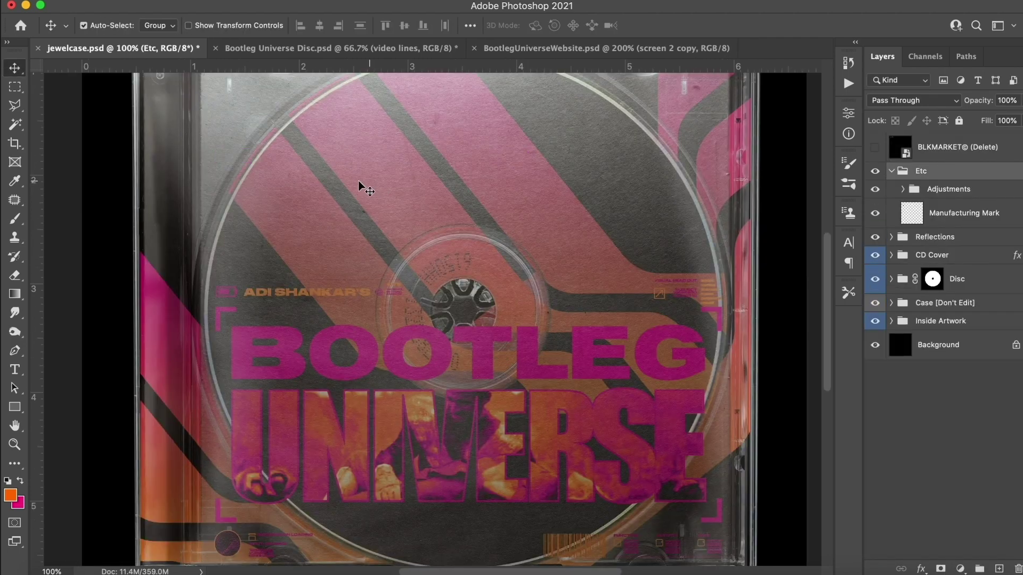
# - Compare the jewel case with and without the Reflections and CD Cover groups, leaving only Reflections hidden, and expand CD Cover
pyautogui.scroll(-1, 358, 181)
pyautogui.scroll(-2, 379, 159)
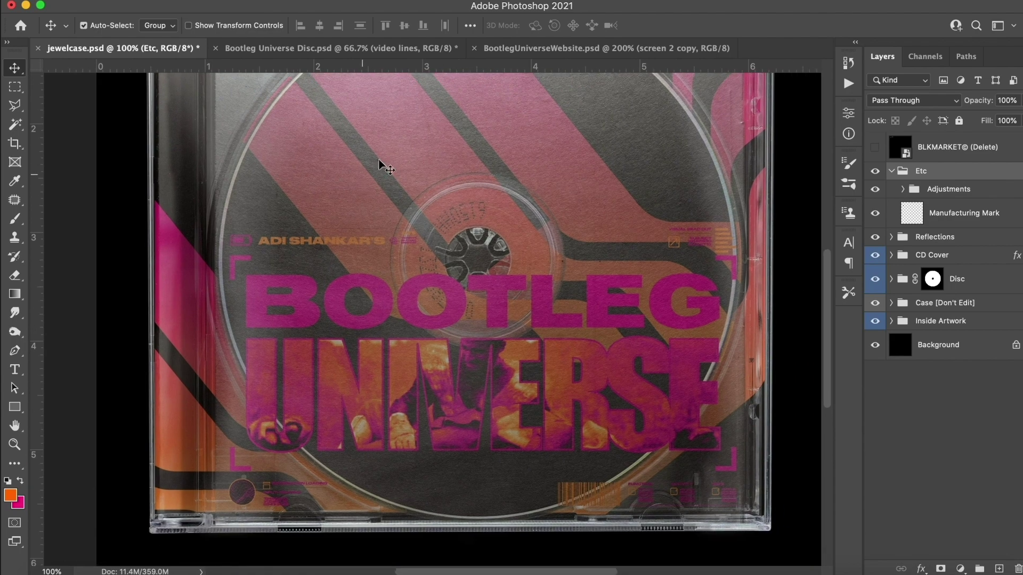
pyautogui.click(891, 171)
pyautogui.click(876, 191)
pyautogui.click(876, 190)
pyautogui.click(876, 190)
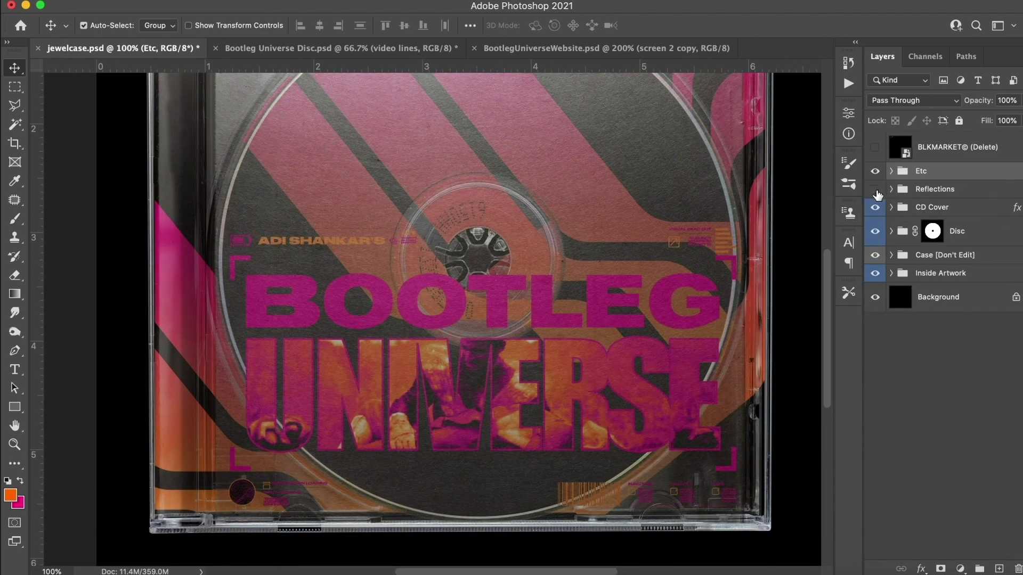
pyautogui.press('super+minus')
pyautogui.click(875, 189)
pyautogui.click(876, 190)
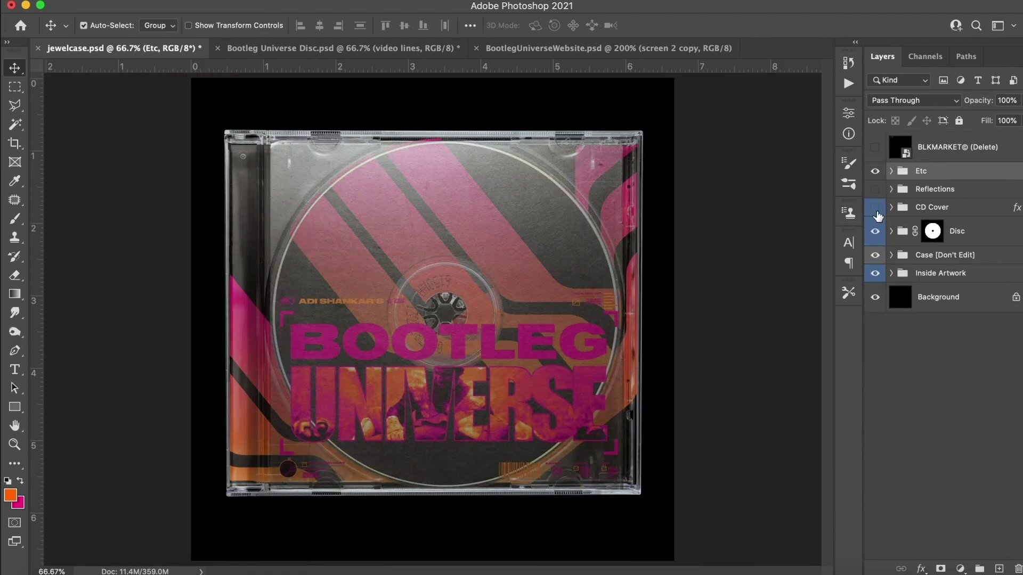
pyautogui.click(876, 209)
pyautogui.click(891, 208)
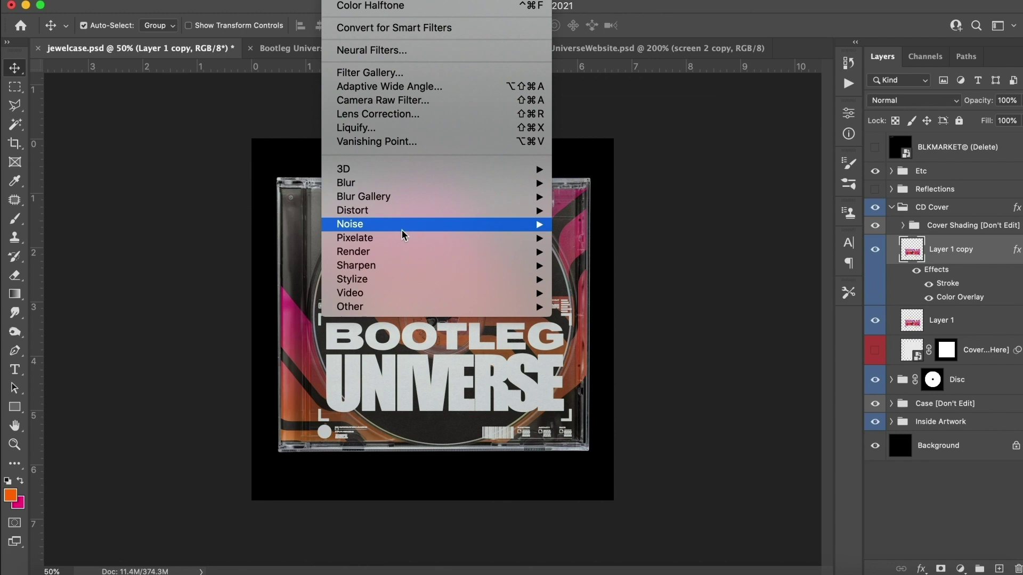
# - Apply a Gaussian Blur with a radius below 33 pixels to the duplicated cover artwork, Layer 1 copy
pyautogui.moveTo(477, 198)
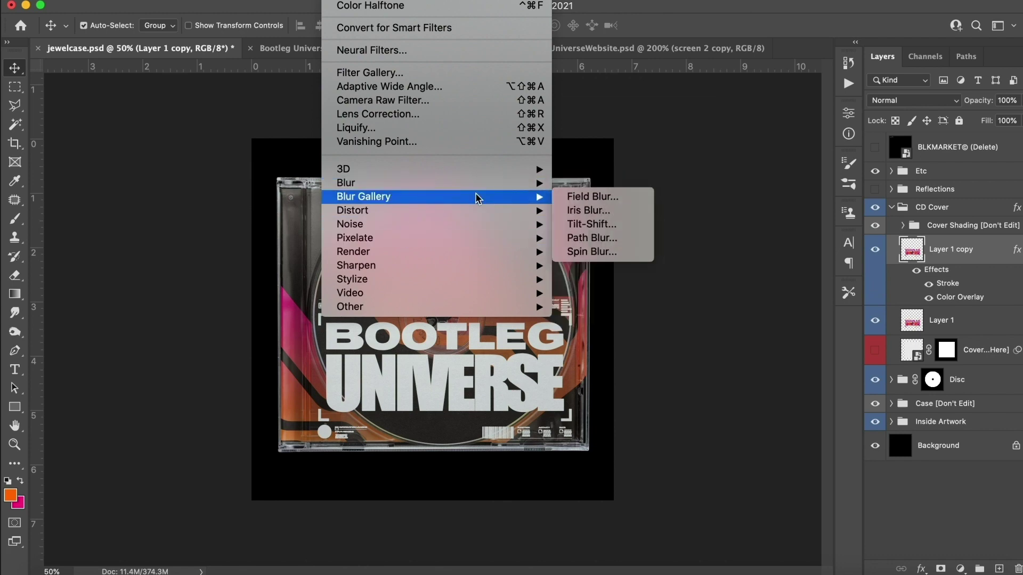
pyautogui.click(591, 239)
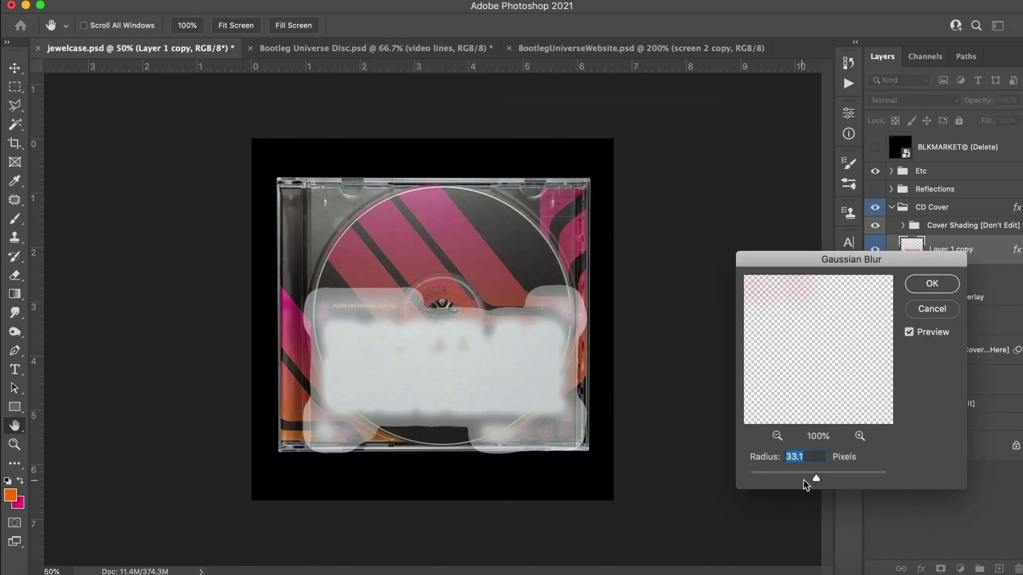
pyautogui.moveTo(806, 484); pyautogui.dragTo(793, 476)
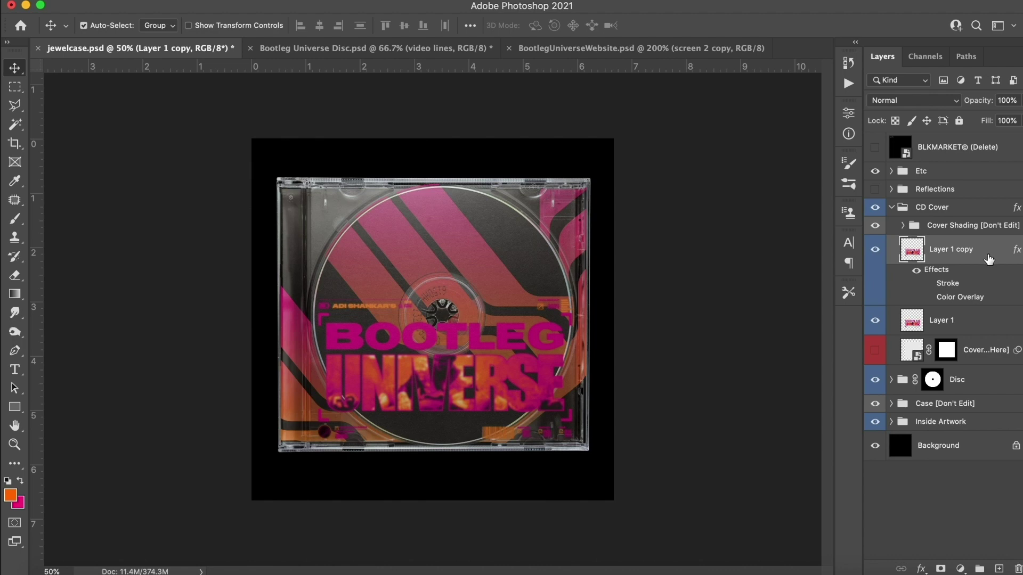
# - Move Layer 1 copy below Layer 1 in the CD Cover group and check the result on the jewel case
pyautogui.press('super+bracketleft')
pyautogui.press('super+bracketright')
pyautogui.press('super+bracketleft')
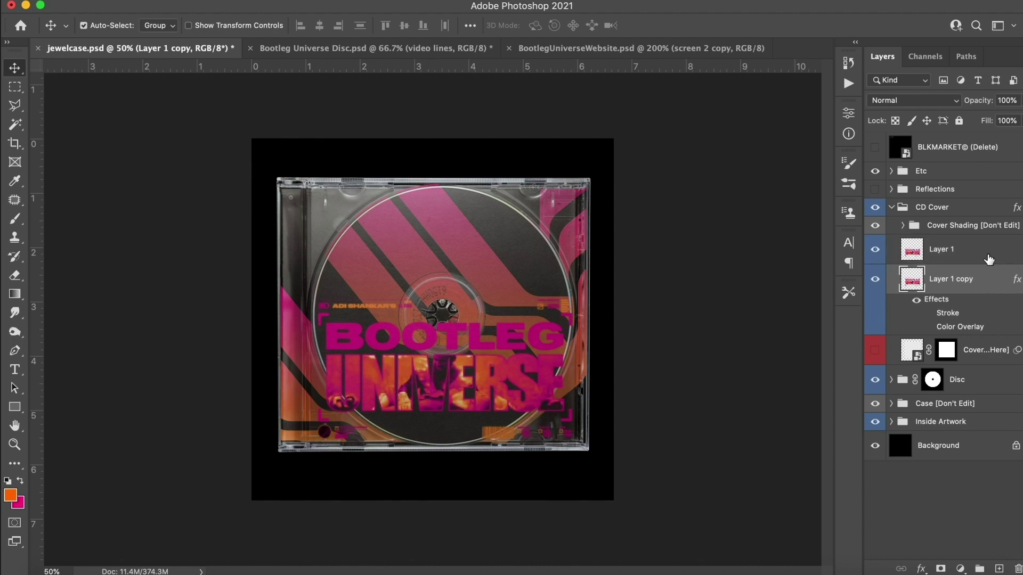
pyautogui.press('super+equal')
pyautogui.press('super+equal')
pyautogui.press('super+minus')
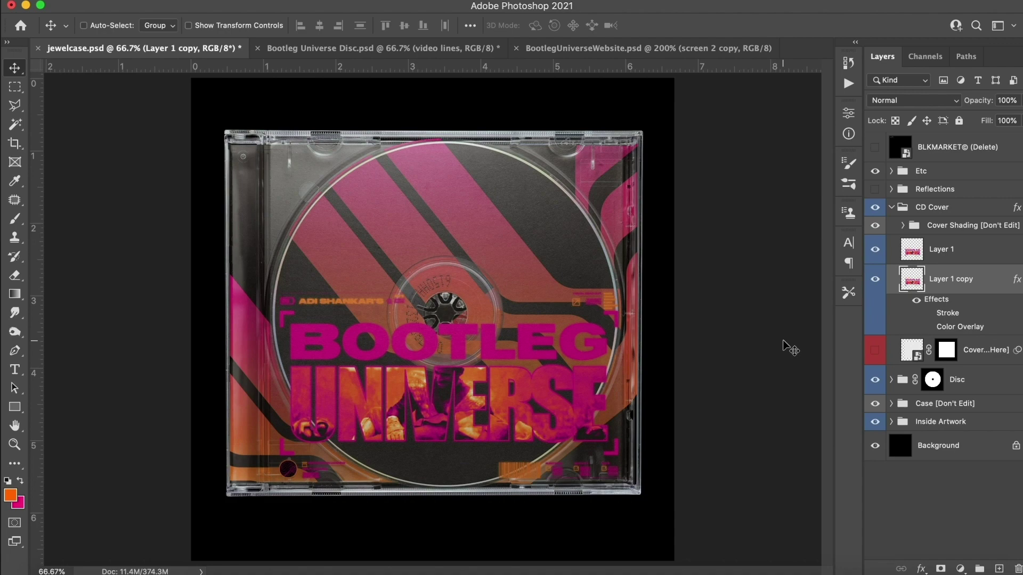
pyautogui.press('super+minus')
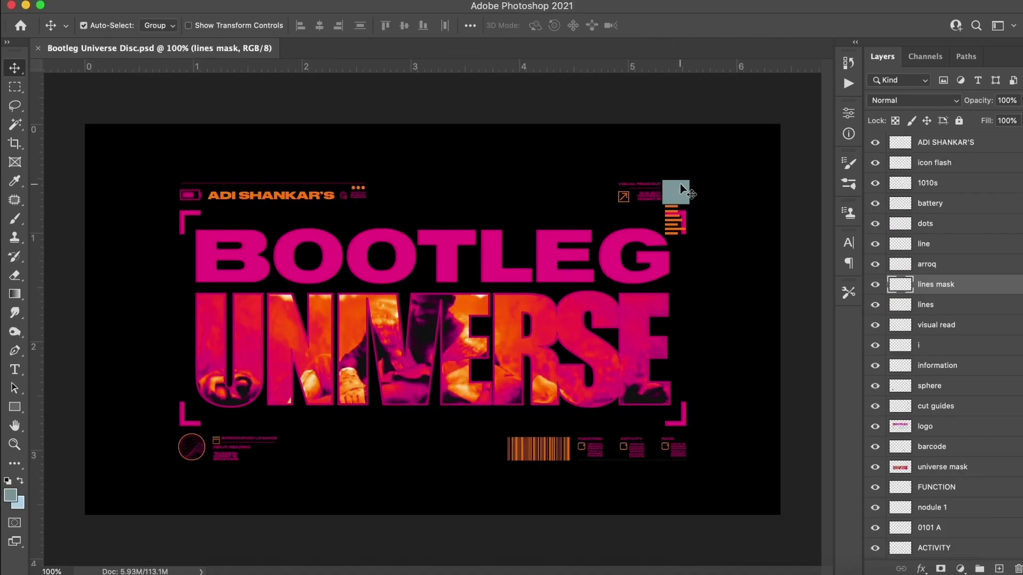
# - Toggle the lines mask layer and review the layer stack in the disc artwork, and check the cover layer in the CD back image
pyautogui.click(875, 284)
pyautogui.click(874, 284)
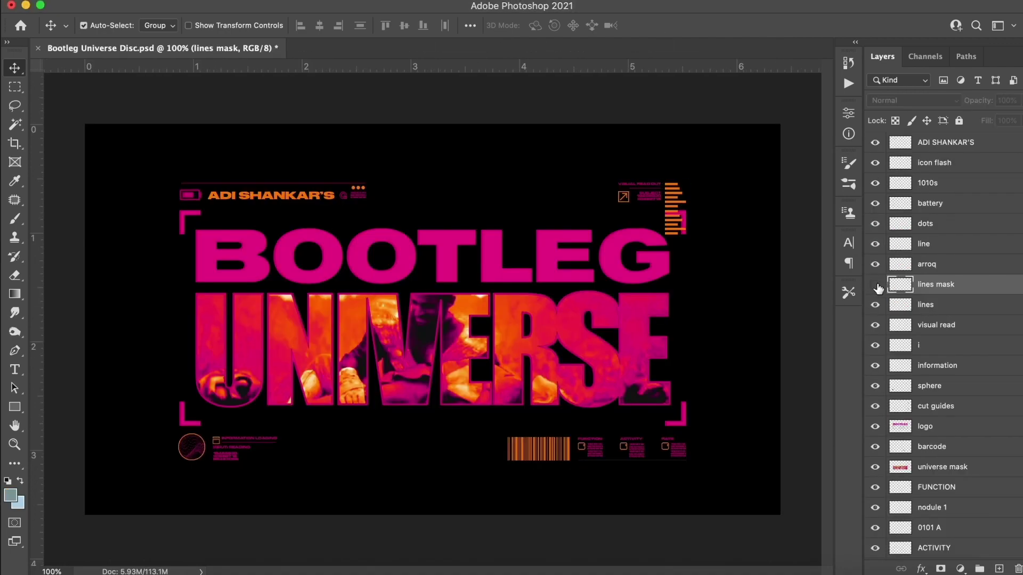
pyautogui.scroll(-8, 897, 309)
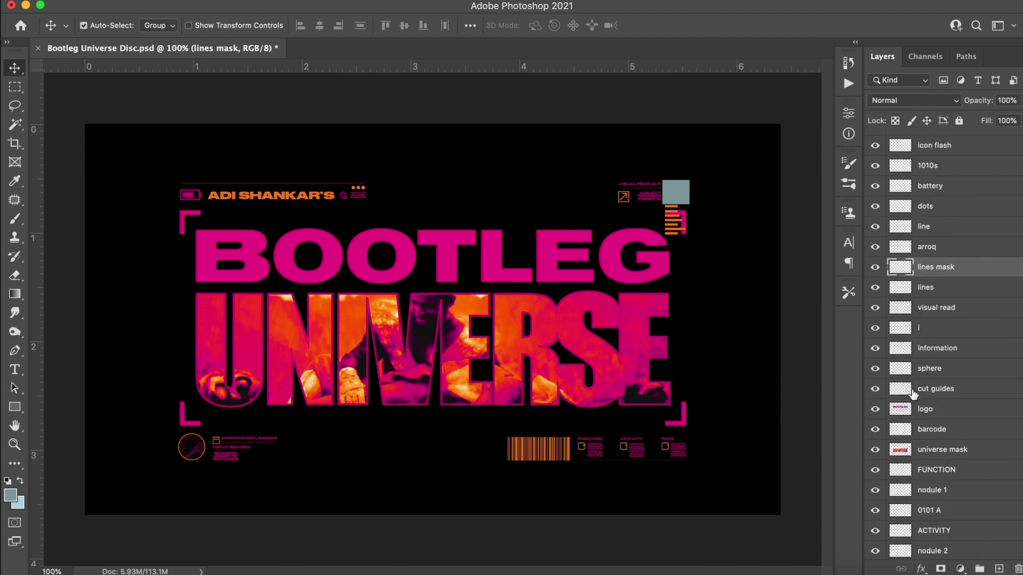
pyautogui.scroll(8, 898, 309)
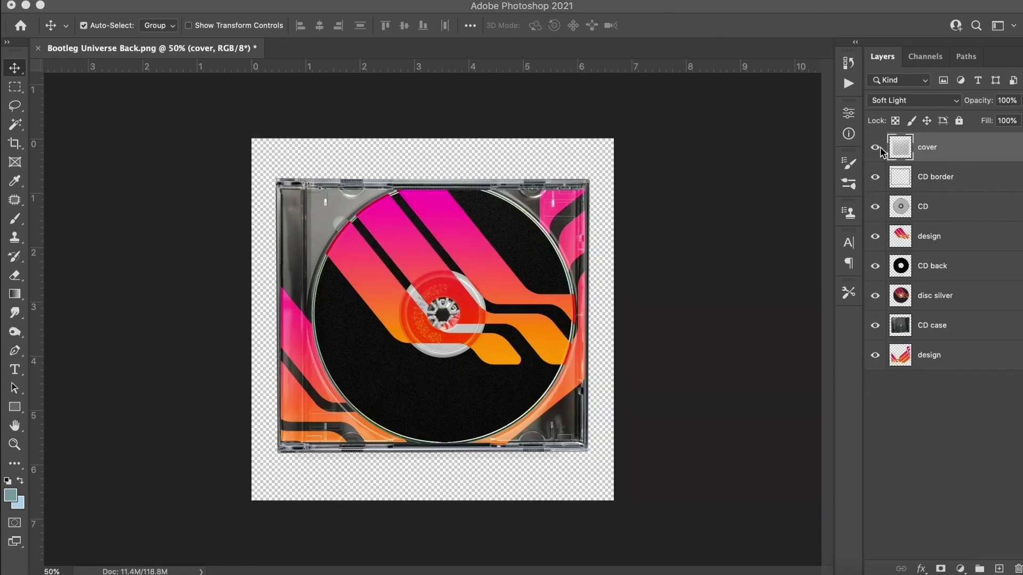
pyautogui.moveTo(881, 150)
pyautogui.mouseDown()
pyautogui.moveTo(875, 336)
pyautogui.moveTo(875, 157)
pyautogui.mouseUp()
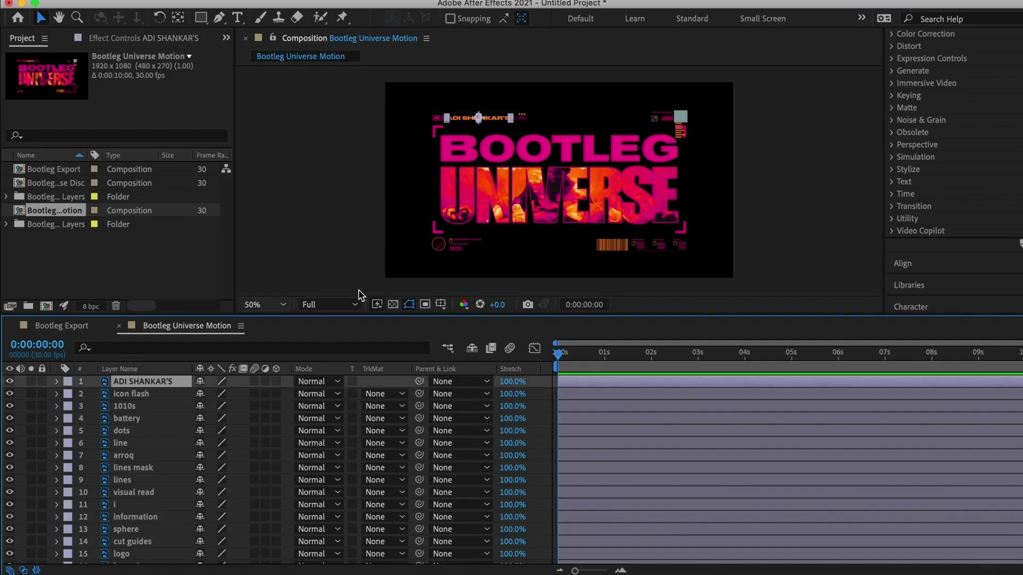
# - In After Effects, add a white solid to the Bootleg Universe Motion composition and shrink it to cover the credit text above BOOTLEG
pyautogui.click(260, 1)
pyautogui.moveTo(336, 9)
pyautogui.click(442, 23)
pyautogui.press('Return')
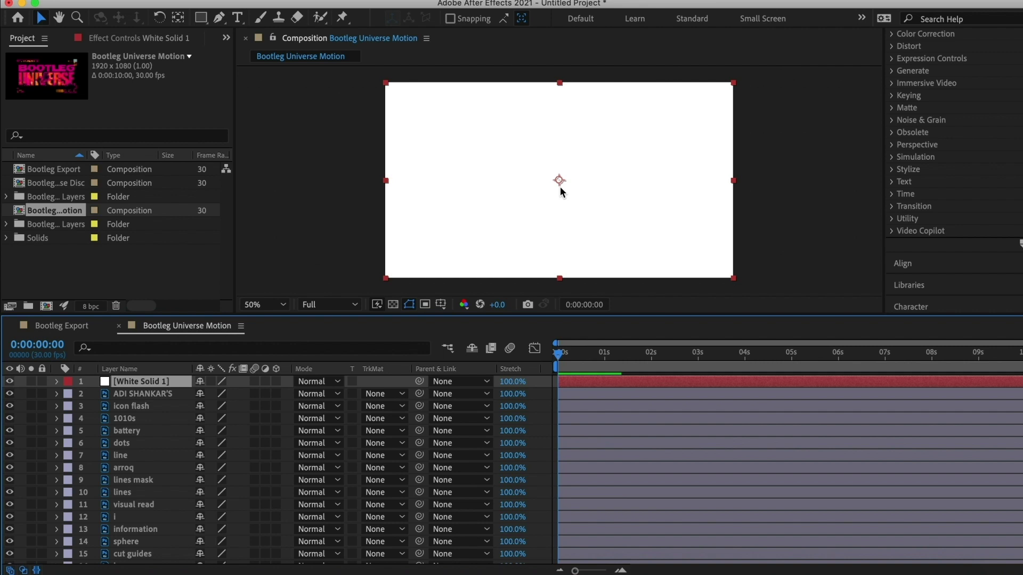
pyautogui.click(675, 232)
pyautogui.moveTo(733, 278); pyautogui.dragTo(509, 121)
pyautogui.scroll(2, 508, 126)
# - Keyframe the white solid's Position at 0 seconds over the credit text, and shift it horizontally to about 884, 200 at 1 second
pyautogui.click(57, 382)
pyautogui.click(70, 394)
pyautogui.click(93, 418)
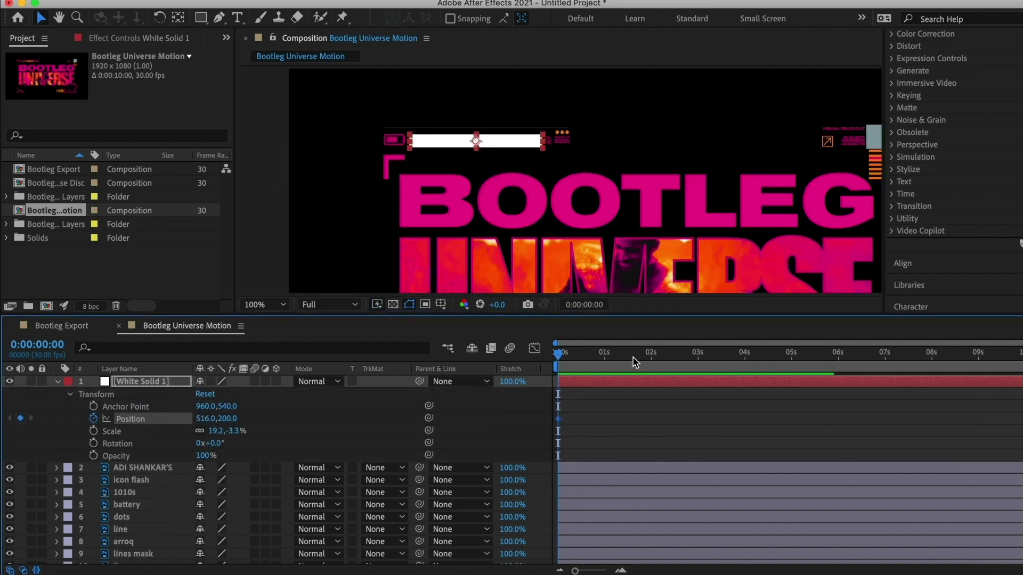
pyautogui.moveTo(198, 419); pyautogui.dragTo(331, 420)
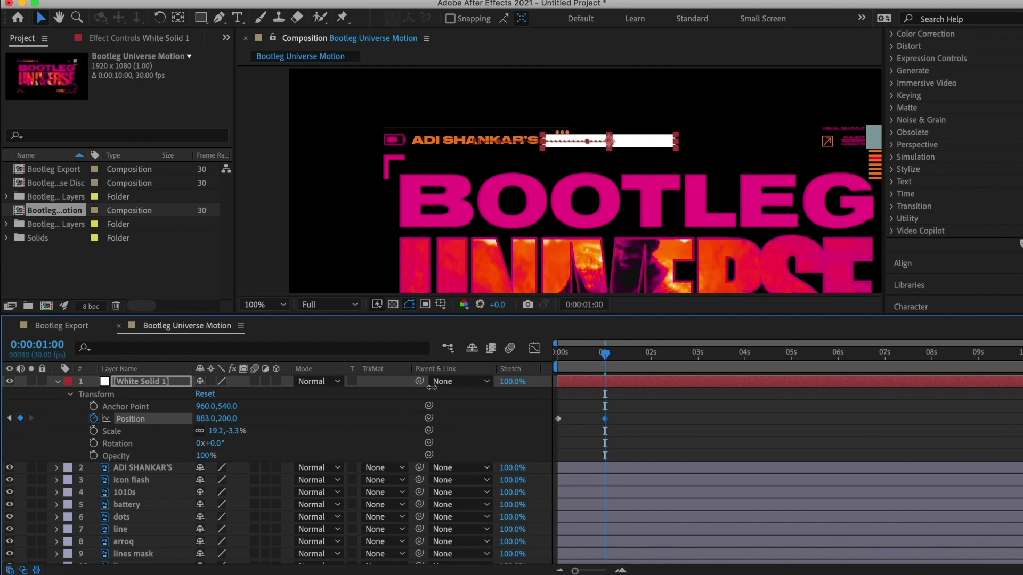
# - Set the credit text layer's track matte to Alpha Inverted Matte using White Solid 1
pyautogui.click(57, 381)
pyautogui.click(154, 394)
pyautogui.click(384, 393)
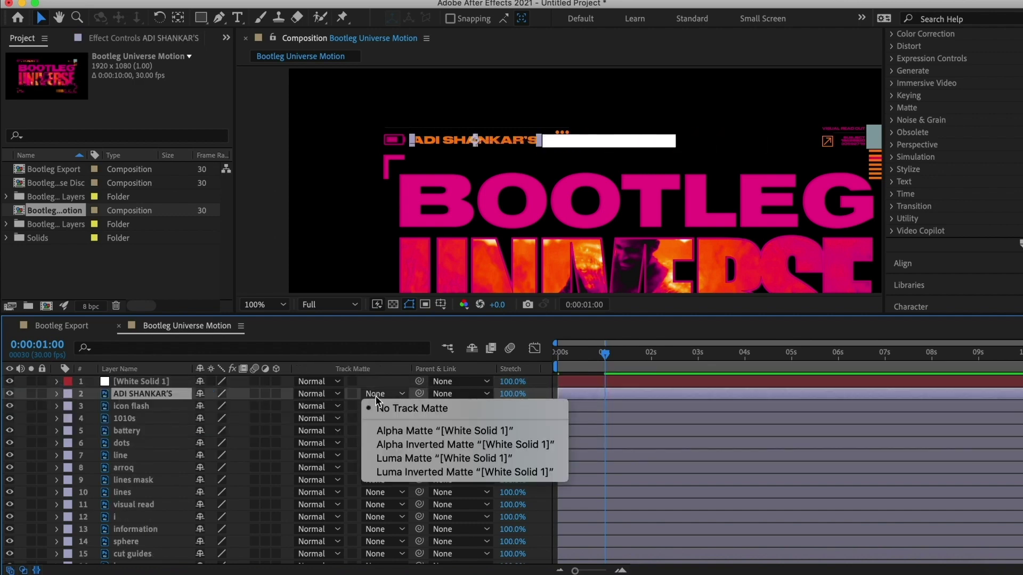
pyautogui.click(427, 423)
pyautogui.click(384, 394)
pyautogui.click(442, 443)
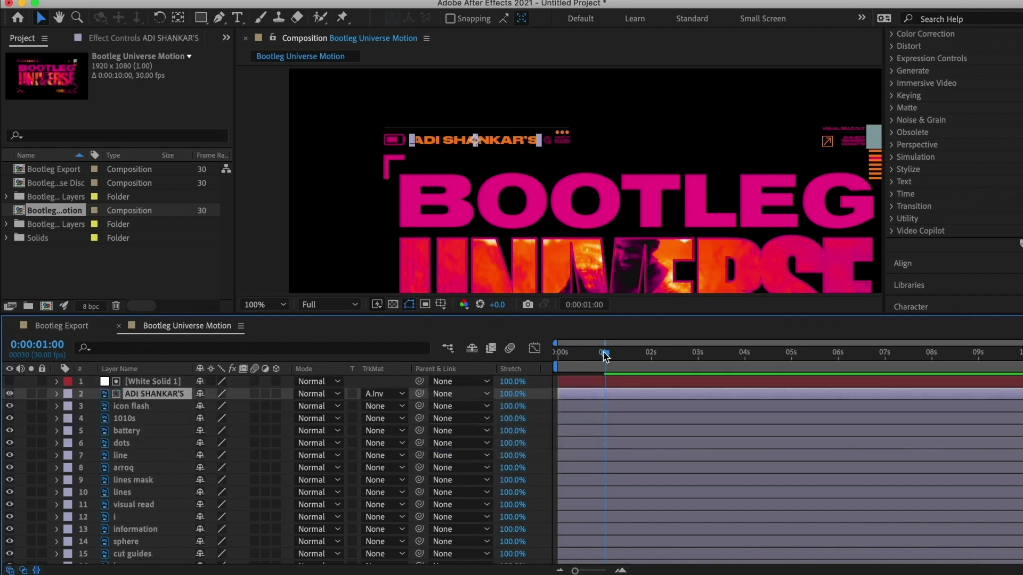
# - Apply Easy Ease In to White Solid 1's Position keyframe at 1 second and preview the credit text reveal
pyautogui.press('Home')
pyautogui.click(603, 352)
pyautogui.click(57, 381)
pyautogui.rightClick(601, 420)
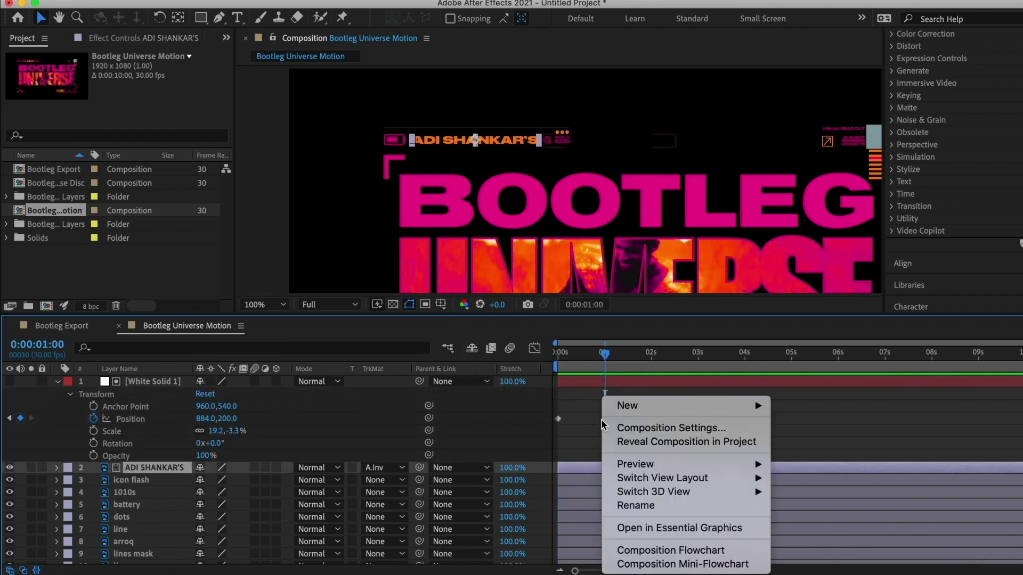
pyautogui.click(602, 419)
pyautogui.rightClick(605, 419)
pyautogui.moveTo(659, 565)
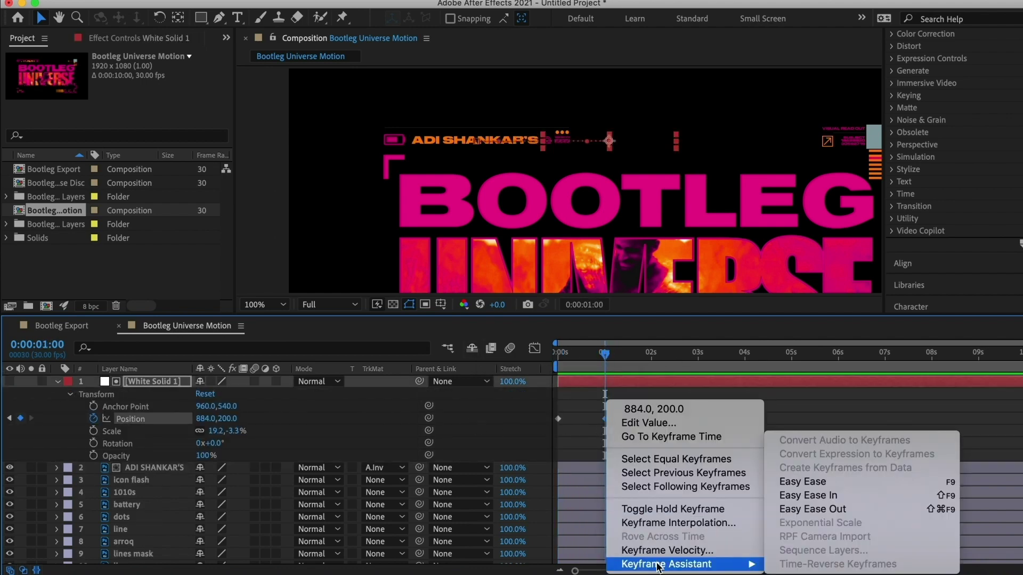
pyautogui.click(804, 494)
pyautogui.moveTo(601, 358); pyautogui.dragTo(463, 346)
pyautogui.press('space')
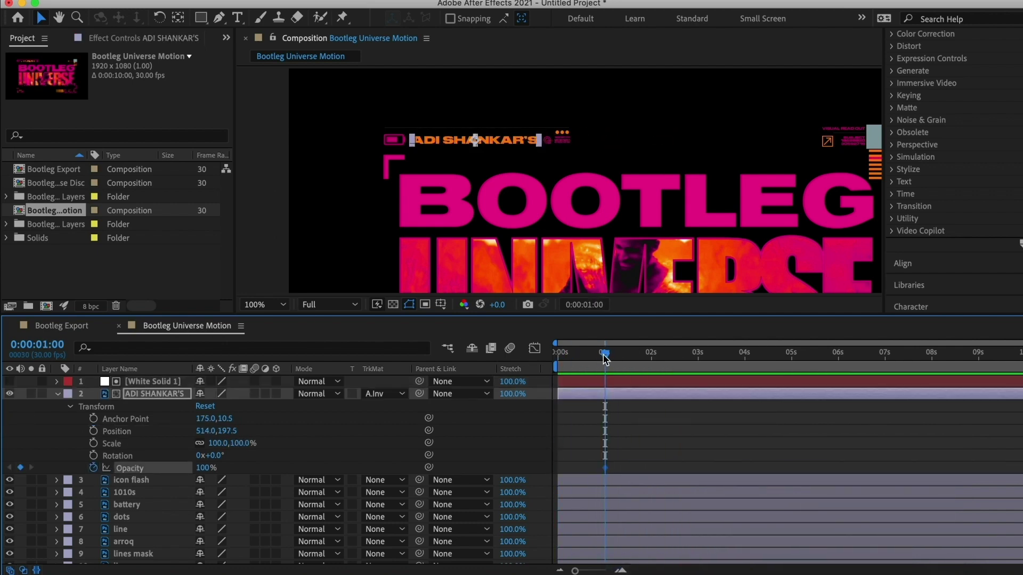
# - Set the credit text layer's Opacity to 0% at 0 seconds and duplicate its two Opacity keyframes starting at 2 seconds
pyautogui.moveTo(604, 352); pyautogui.dragTo(510, 346)
pyautogui.moveTo(205, 468); pyautogui.dragTo(59, 471)
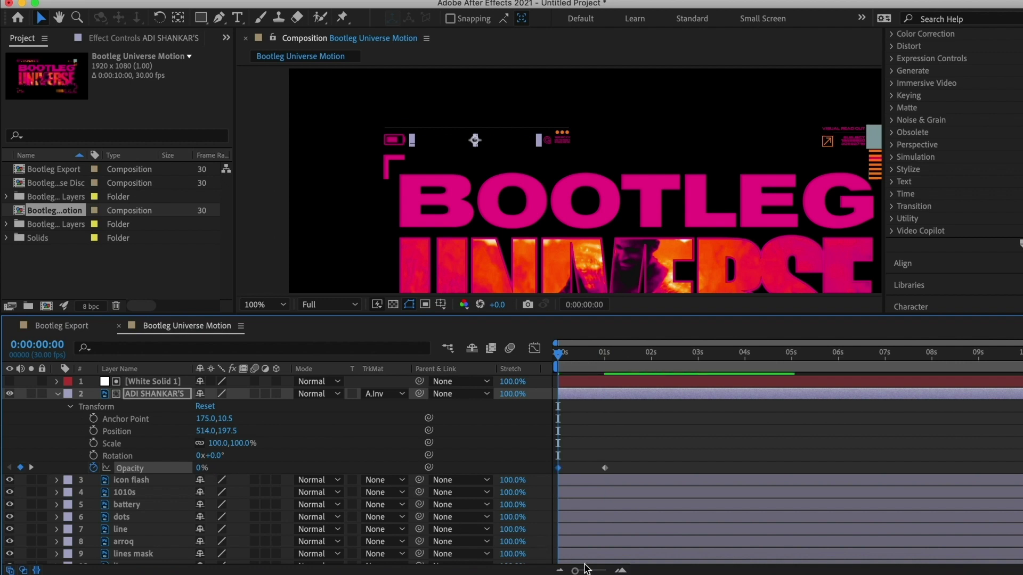
pyautogui.moveTo(575, 570); pyautogui.dragTo(590, 570)
pyautogui.moveTo(638, 358); pyautogui.dragTo(646, 340)
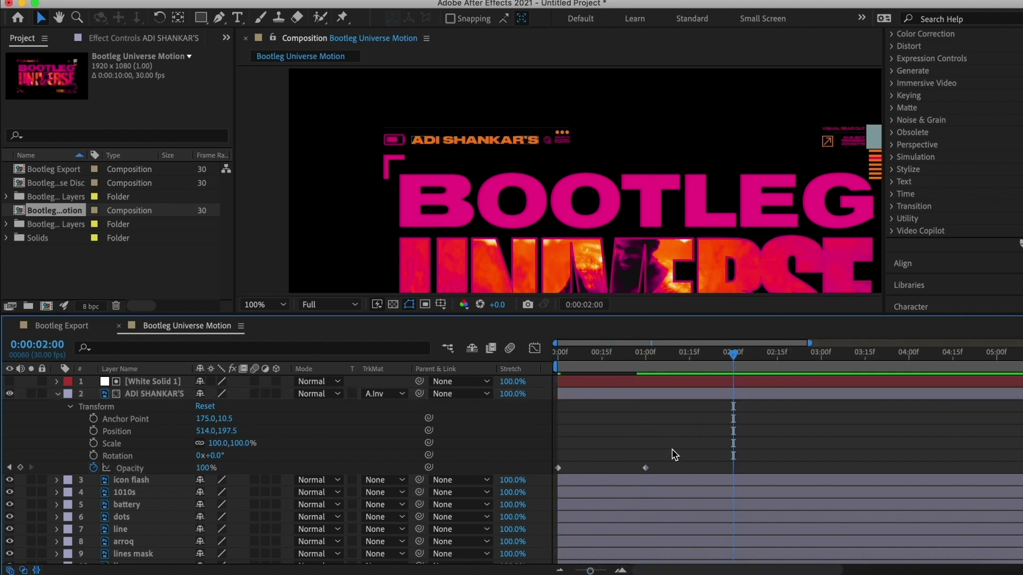
pyautogui.moveTo(674, 452); pyautogui.dragTo(548, 473)
pyautogui.hotkey('ctrl', 'c')
pyautogui.hotkey('ctrl', 'v')
# - Repeat the credit text's Opacity keyframes at one-second intervals from 4 seconds through the rest of the composition
pyautogui.moveTo(871, 444); pyautogui.dragTo(544, 471)
pyautogui.click(631, 437)
pyautogui.moveTo(564, 360); pyautogui.dragTo(877, 355)
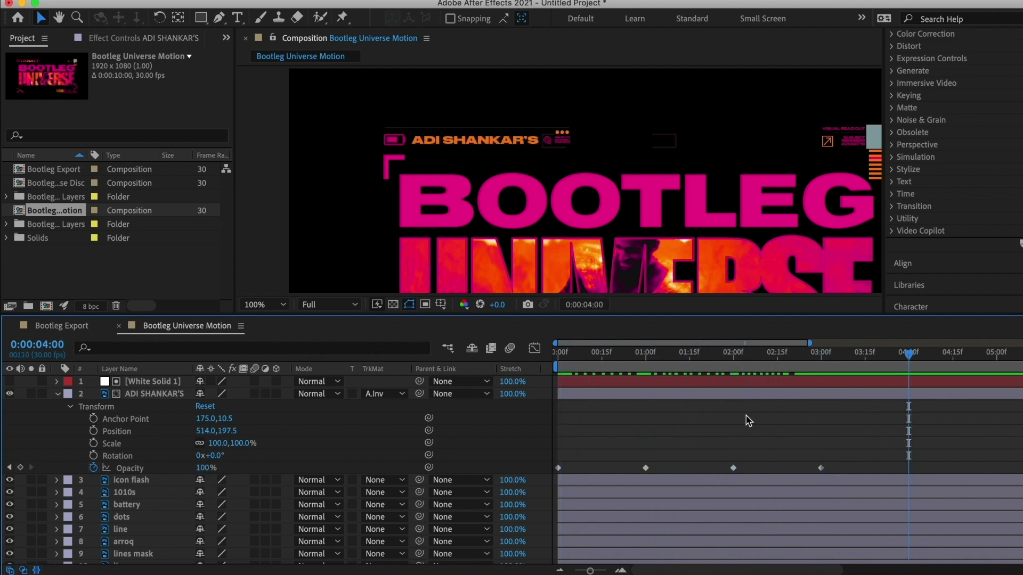
pyautogui.moveTo(621, 455); pyautogui.dragTo(831, 472)
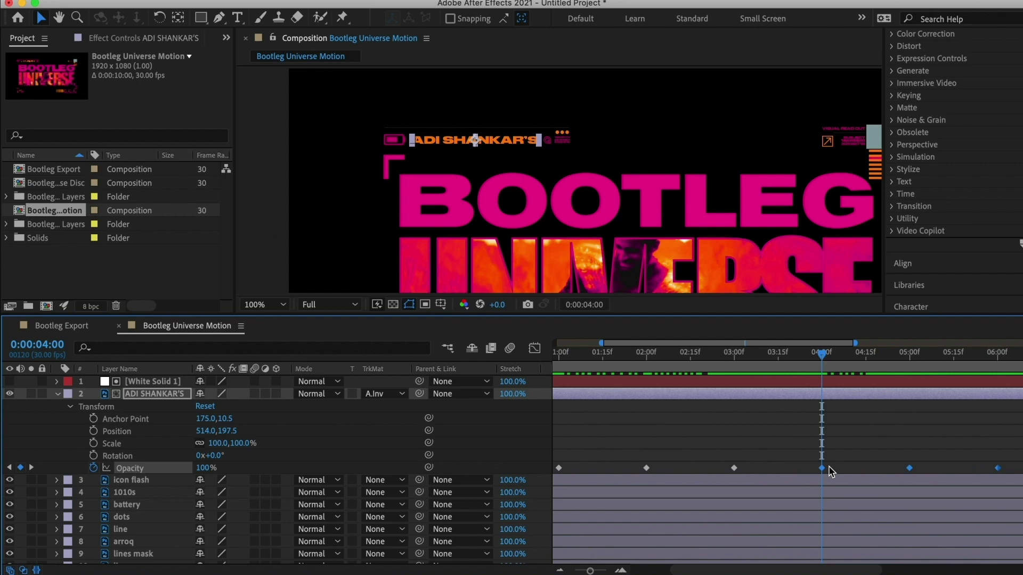
pyautogui.press('-')
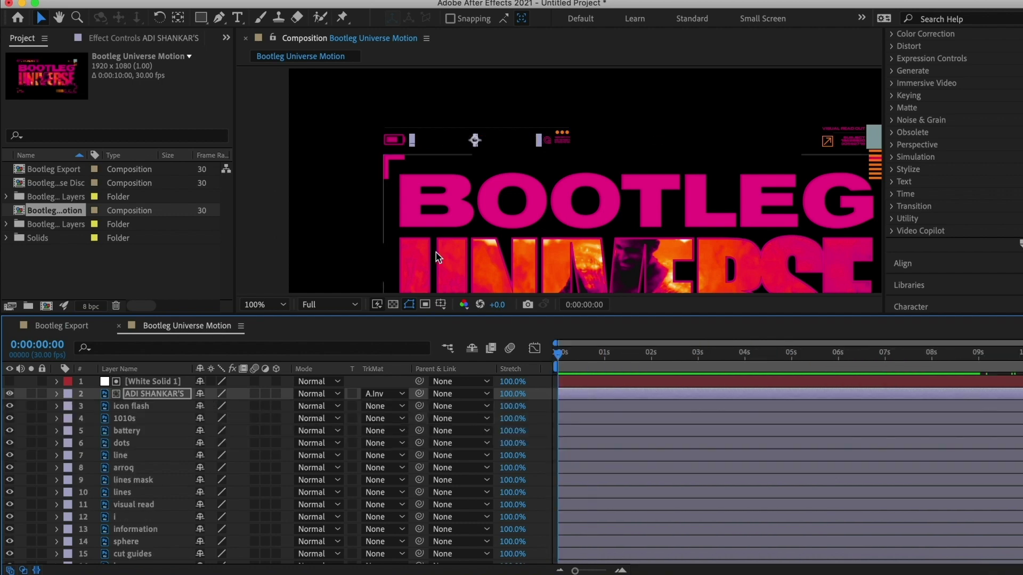
# - Copy the credit text's Opacity keyframes onto the icon flash layer and add a closing Opacity keyframe at 9:29
pyautogui.click(148, 407)
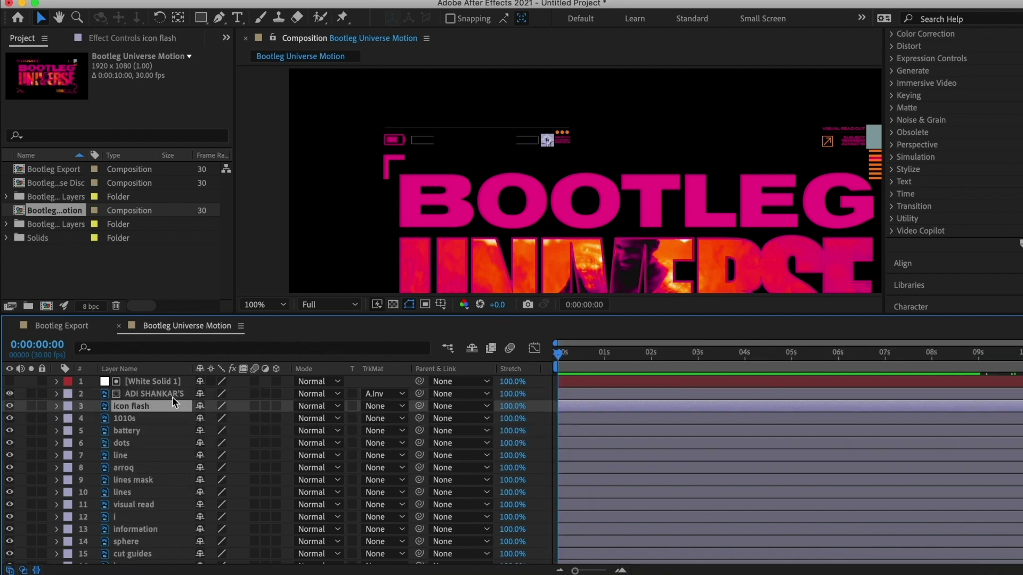
pyautogui.click(57, 406)
pyautogui.click(70, 419)
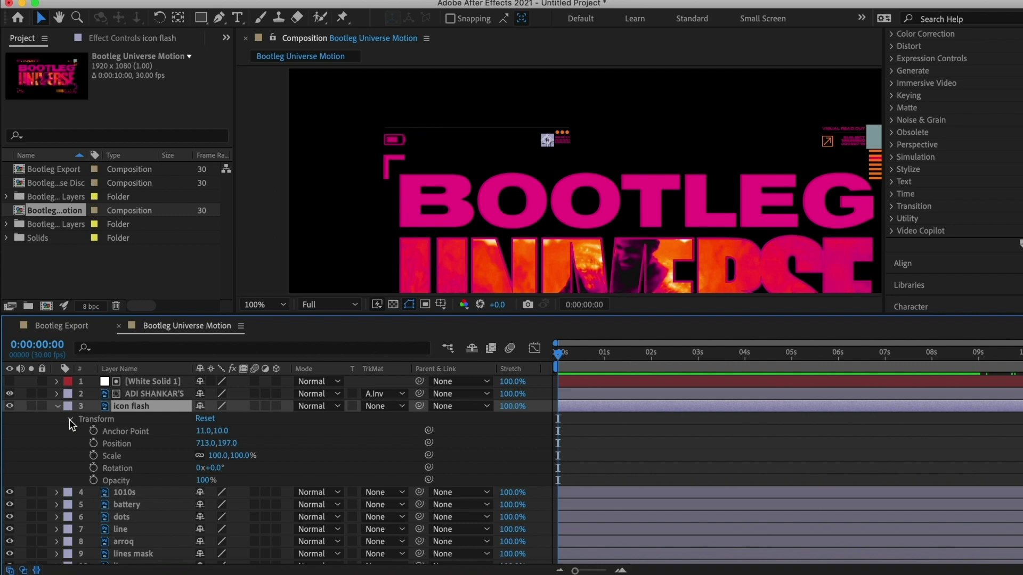
pyautogui.click(58, 394)
pyautogui.moveTo(585, 459); pyautogui.dragTo(1022, 474)
pyautogui.press('super+c')
pyautogui.click(703, 480)
pyautogui.press('super+v')
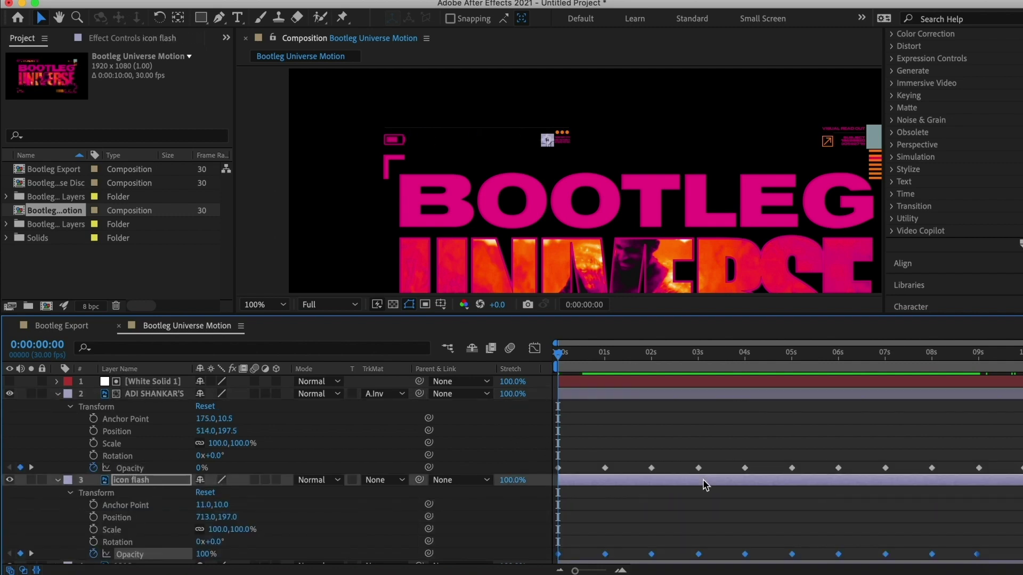
pyautogui.moveTo(944, 356); pyautogui.dragTo(1022, 360)
pyautogui.click(895, 514)
pyautogui.click(932, 554)
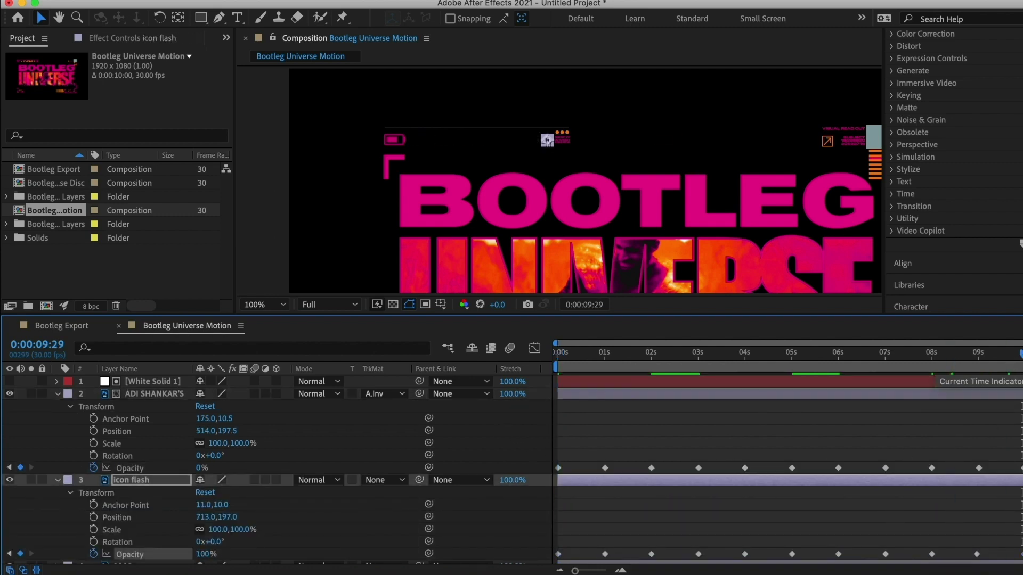
# - Preview the icon flash, copy the credit text's Opacity keyframes onto the dots layer, and collapse the expanded layers
pyautogui.press('space')
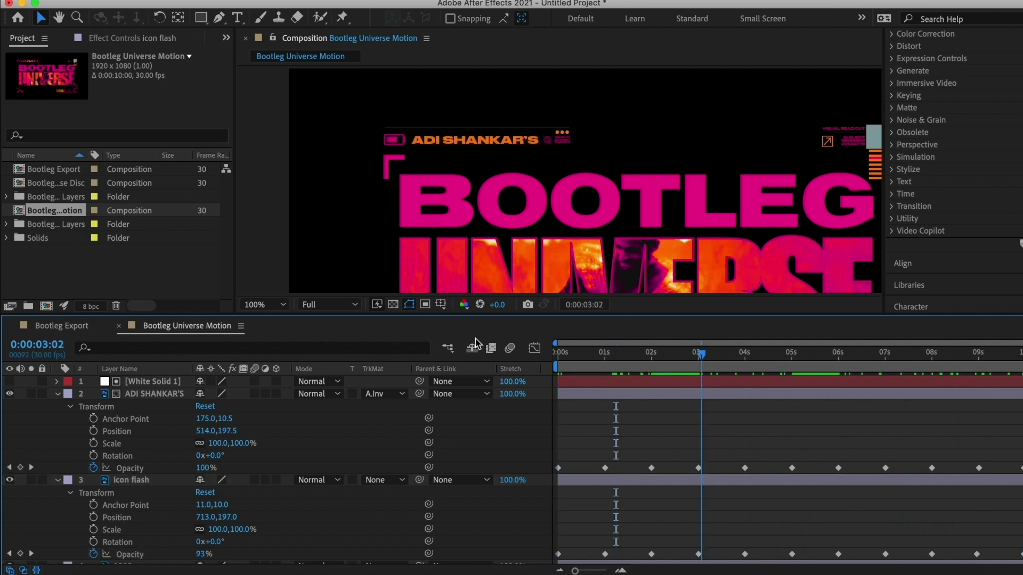
pyautogui.press('space')
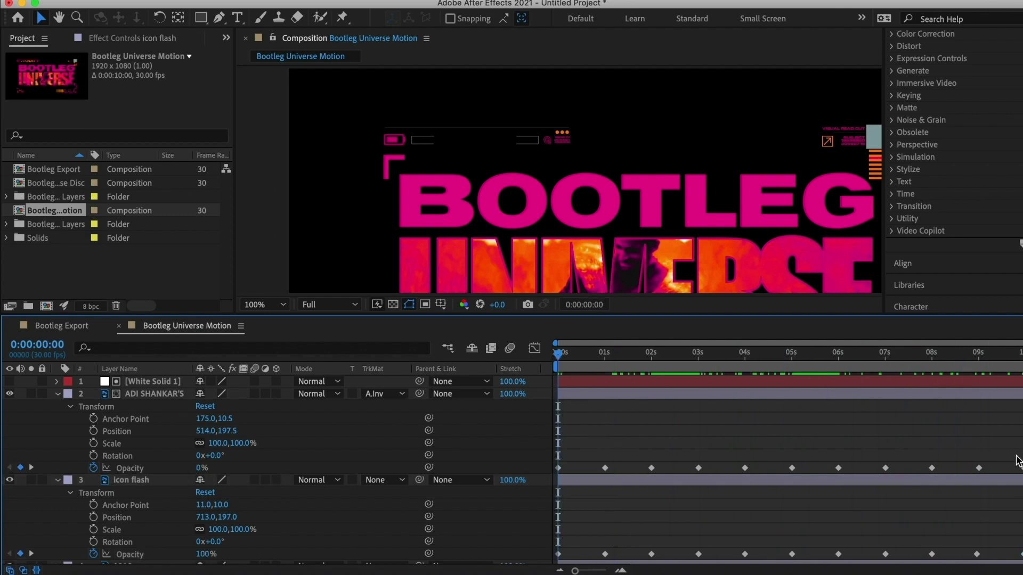
pyautogui.moveTo(1018, 461); pyautogui.dragTo(557, 473)
pyautogui.click(57, 394)
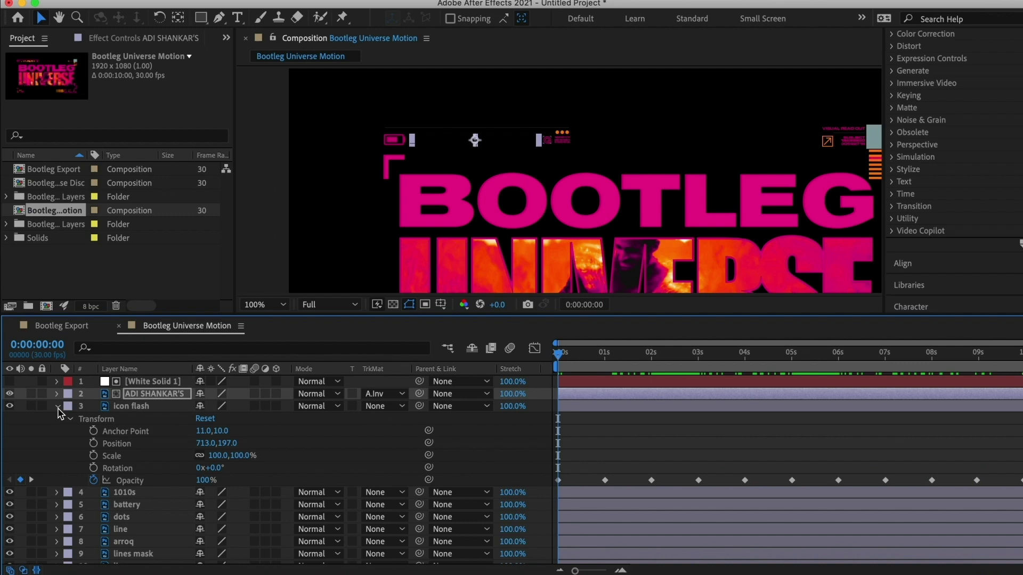
pyautogui.click(58, 406)
pyautogui.click(122, 419)
pyautogui.click(119, 442)
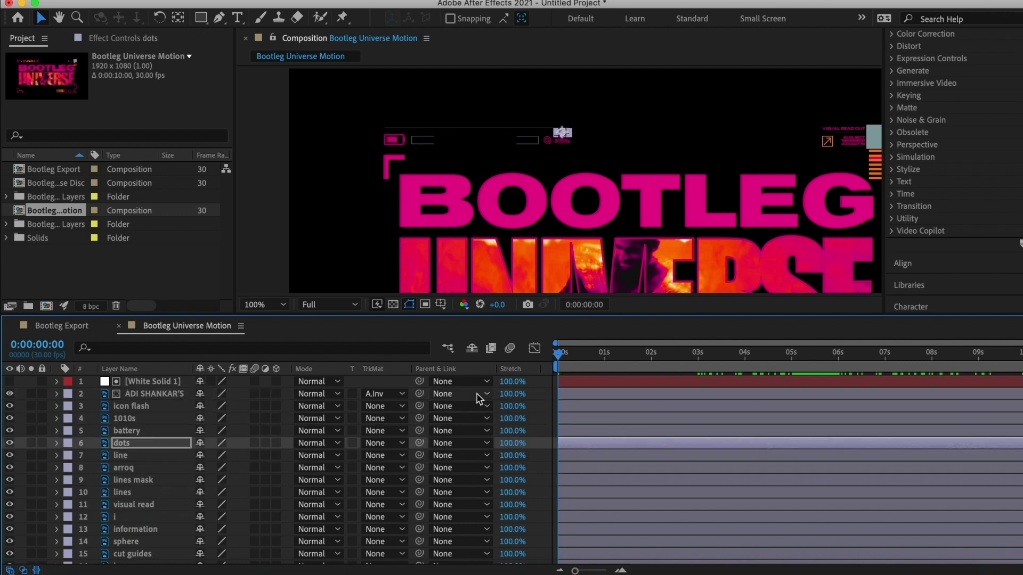
pyautogui.click(117, 430)
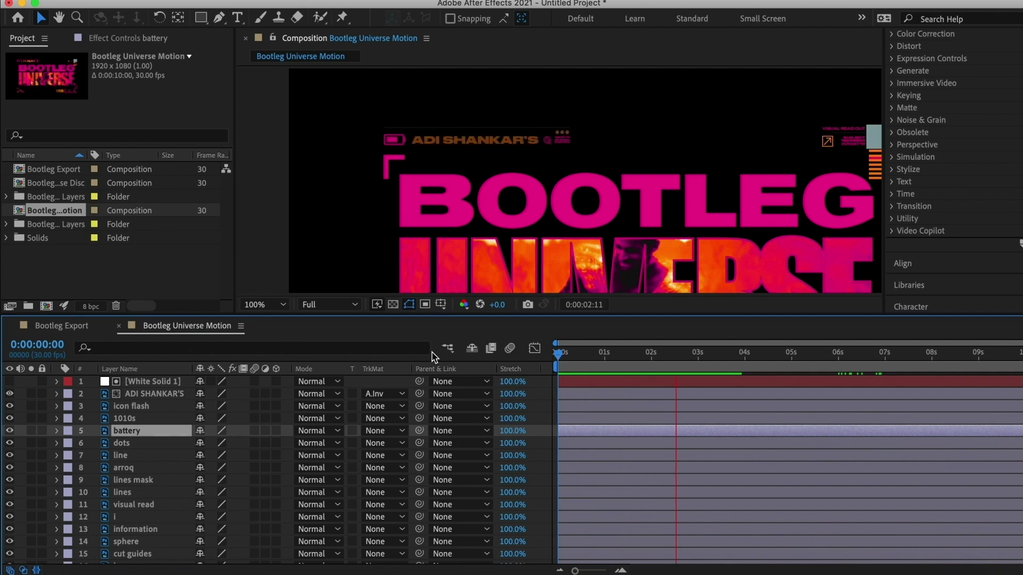
# - Copy the icon flash layer's Opacity keyframes onto the battery layer and preview the flashing
pyautogui.click(122, 406)
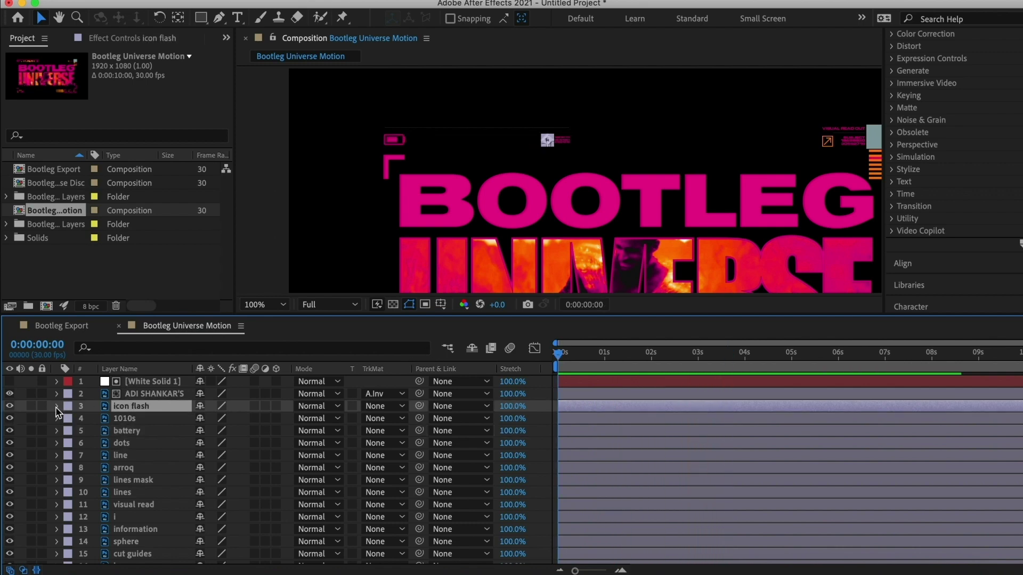
pyautogui.click(58, 406)
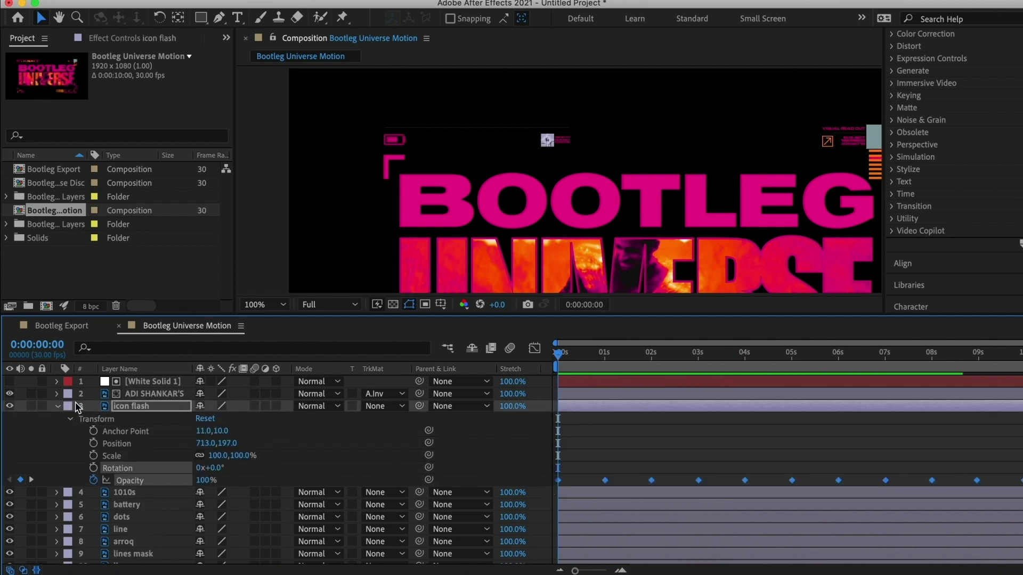
pyautogui.click(57, 406)
pyautogui.click(121, 430)
pyautogui.press('space')
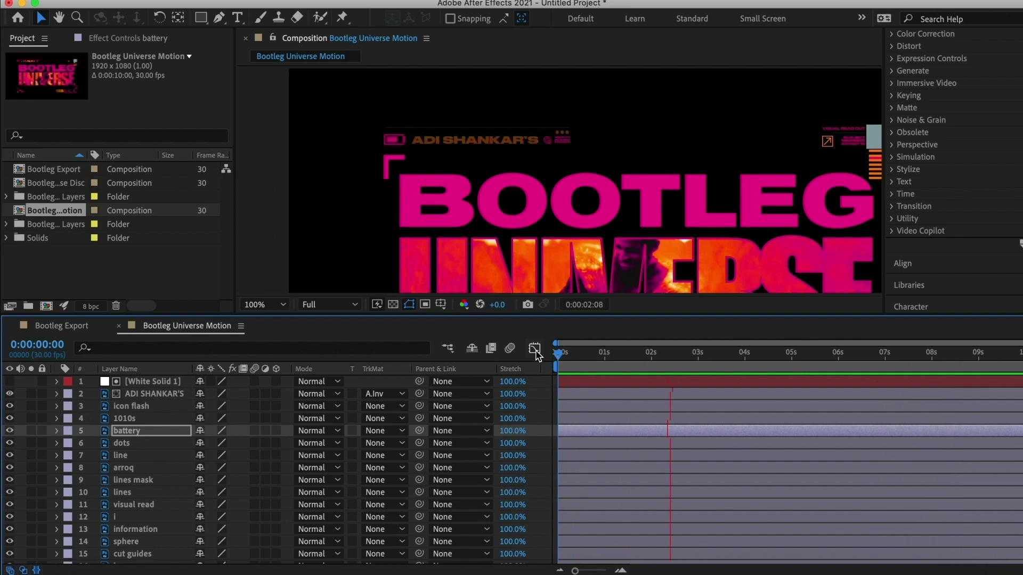
pyautogui.press('space')
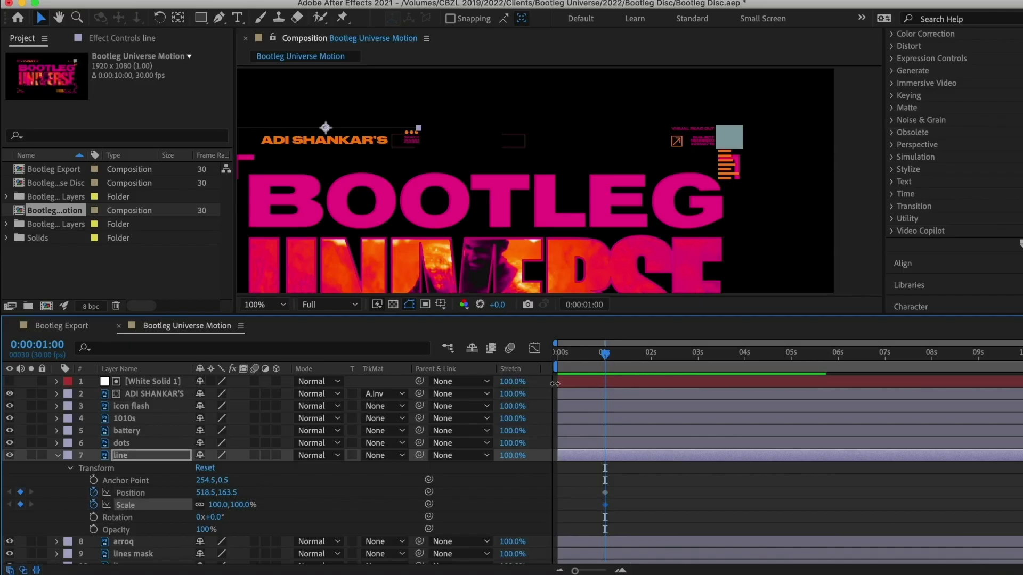
# - Set the line layer's Scale to 0, 100% at 0 seconds and preview the line growing
pyautogui.moveTo(230, 507); pyautogui.dragTo(166, 506)
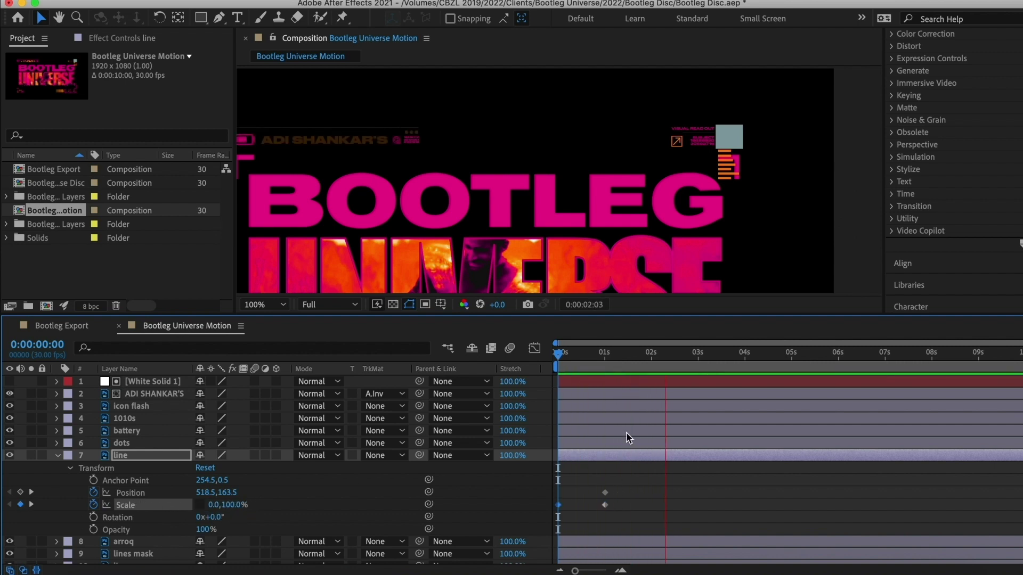
pyautogui.press('space')
pyautogui.moveTo(616, 358); pyautogui.dragTo(638, 355)
pyautogui.press('space')
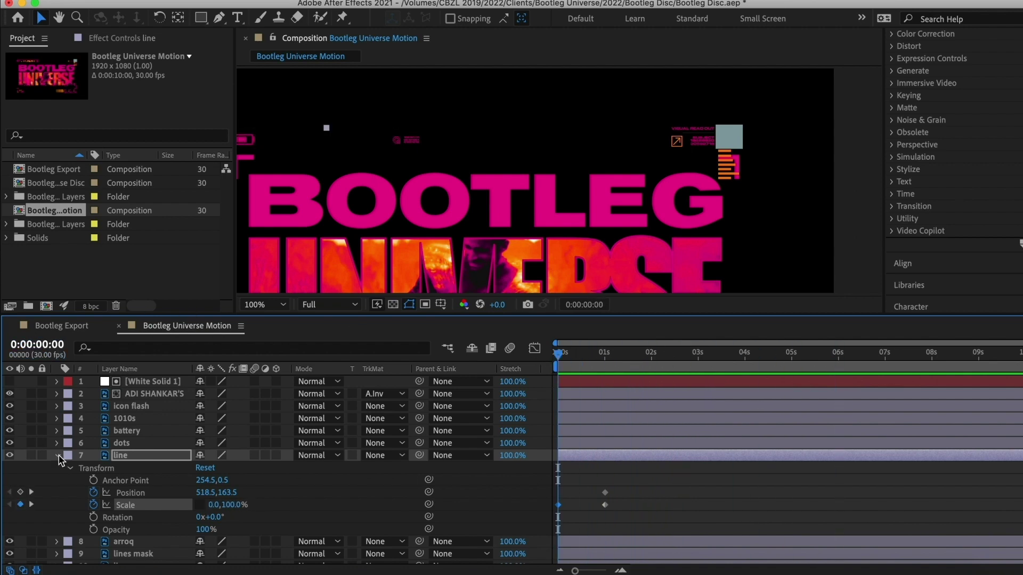
pyautogui.click(58, 455)
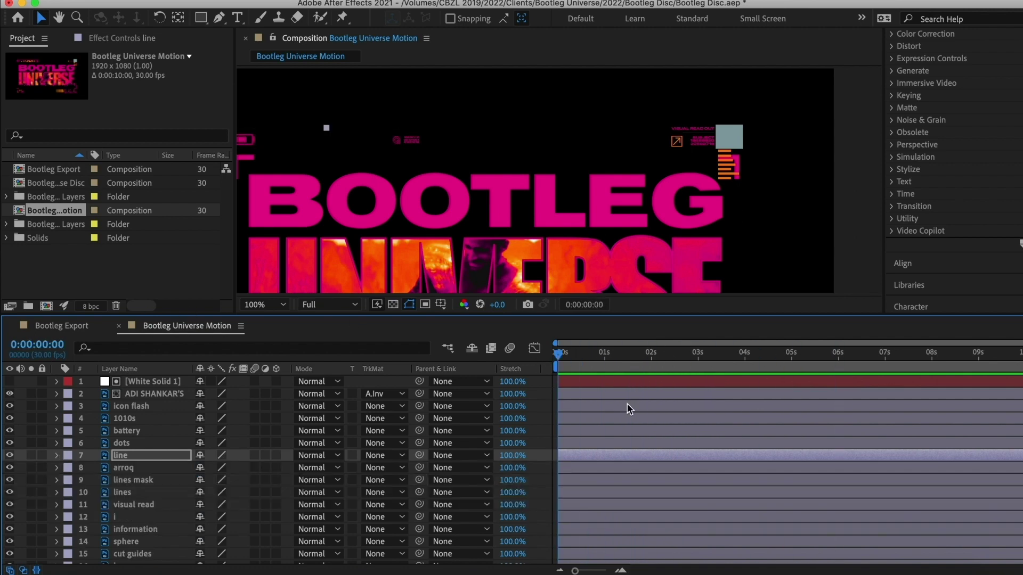
# - In Photoshop, duplicate the lines layer and place the copy directly below the original to lengthen the column of orange bars
pyautogui.click(125, 468)
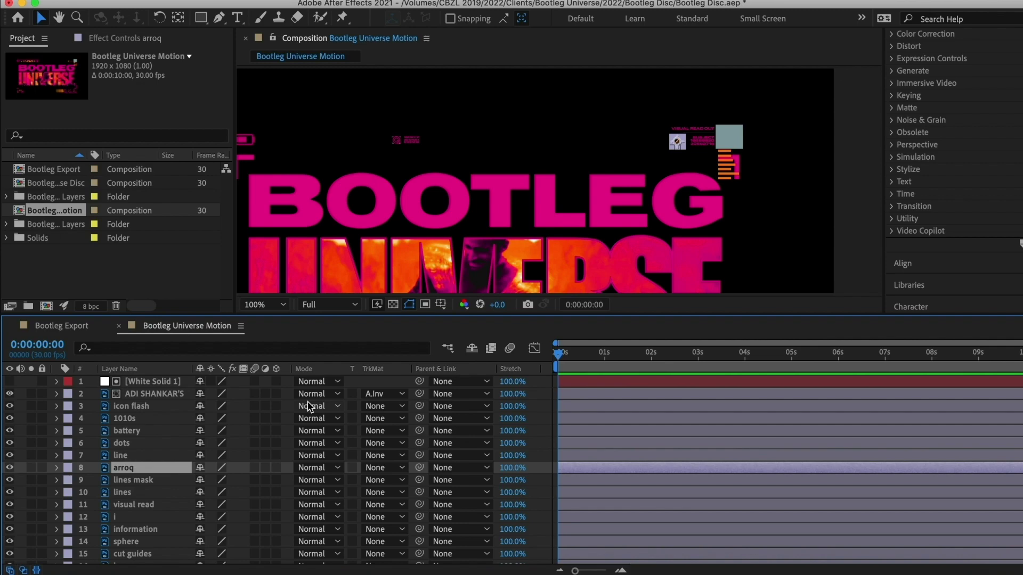
pyautogui.click(149, 482)
pyautogui.click(123, 492)
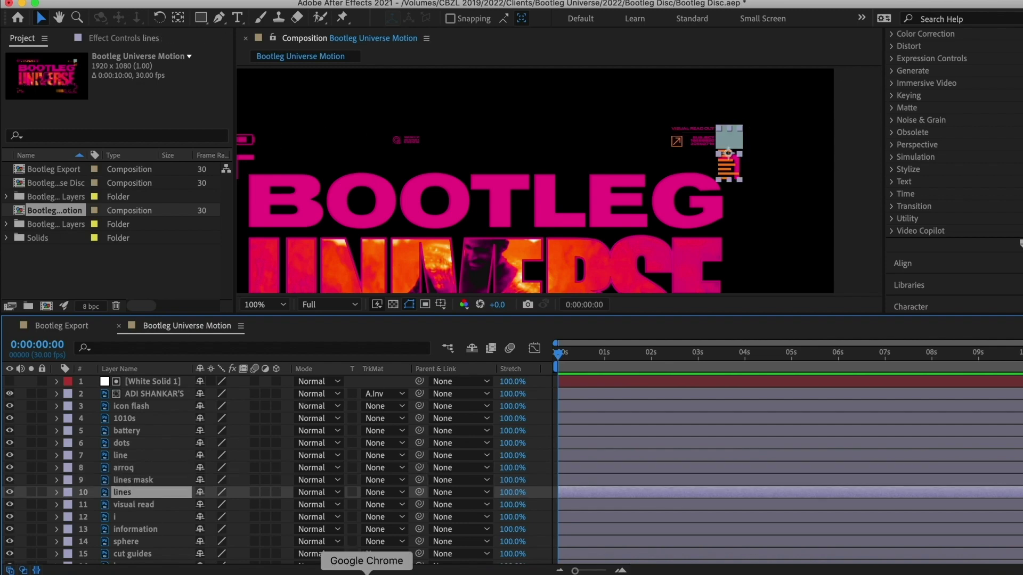
pyautogui.click(461, 573)
pyautogui.press('super+plus')
pyautogui.press('super+plus')
pyautogui.press('super+plus')
pyautogui.hscroll(10, 678, 240)
pyautogui.scroll(4, 679, 239)
pyautogui.moveTo(598, 215); pyautogui.dragTo(761, 342)
pyautogui.press('Up')
pyautogui.press('Up')
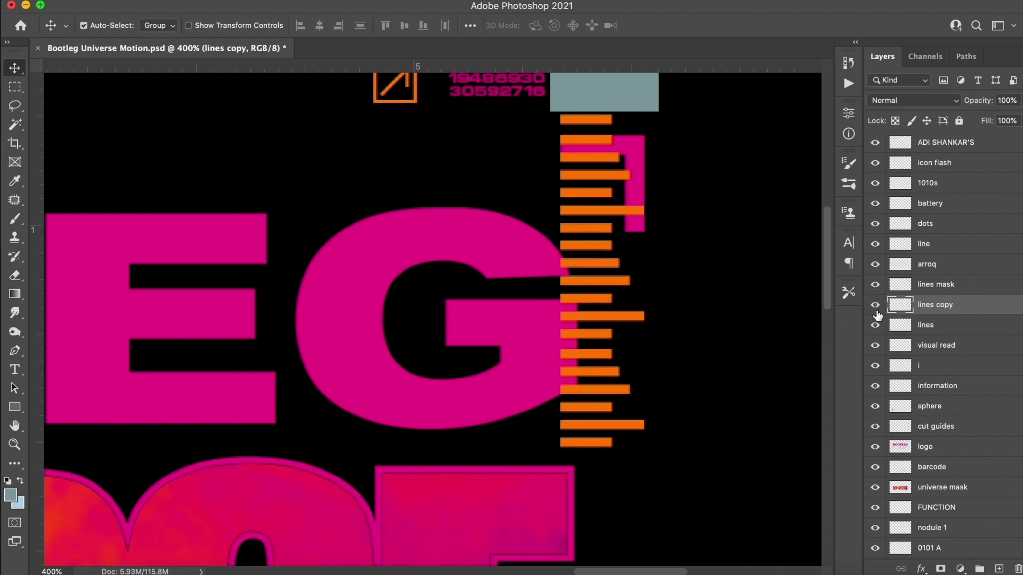
# - Merge the lines and lines copy layers, save the Bootleg Universe Motion document, and switch back to After Effects
pyautogui.moveTo(922, 306); pyautogui.dragTo(933, 329)
pyautogui.keyDown('shift'); pyautogui.click(933, 306); pyautogui.keyUp('shift')
pyautogui.click(221, 1)
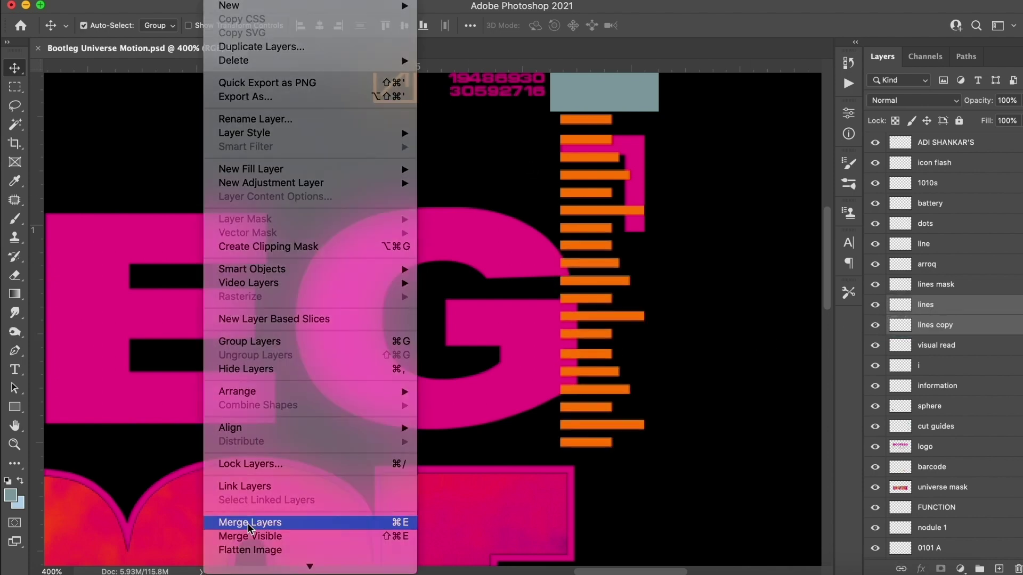
pyautogui.click(250, 522)
pyautogui.press('super+s')
pyautogui.press('super+Tab')
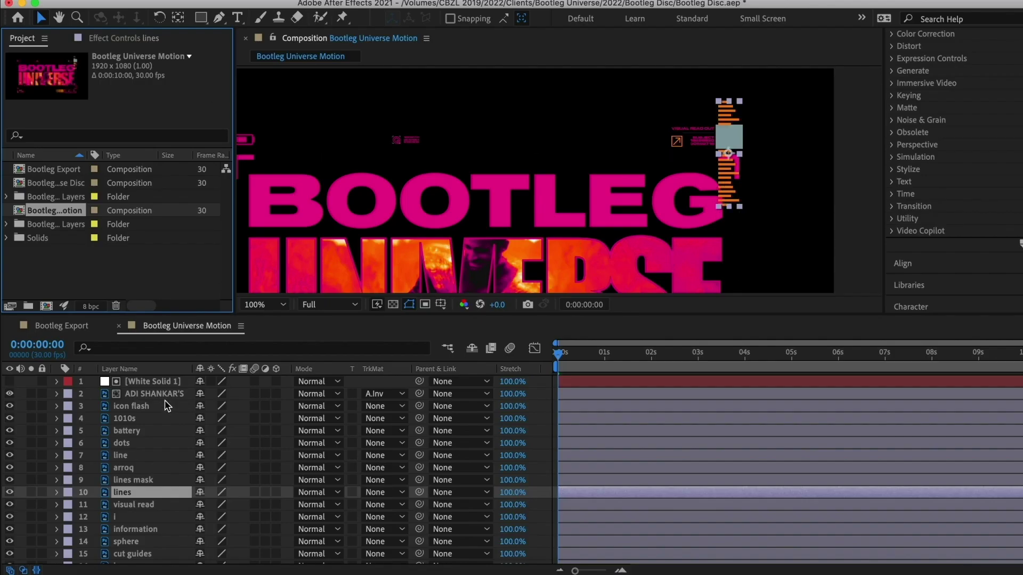
# - Lower the lines layer to Position 1630, 306.5 so its top meets the lines mask
pyautogui.click(123, 491)
pyautogui.click(57, 492)
pyautogui.click(70, 504)
pyautogui.moveTo(231, 521); pyautogui.dragTo(276, 523)
pyautogui.click(57, 484)
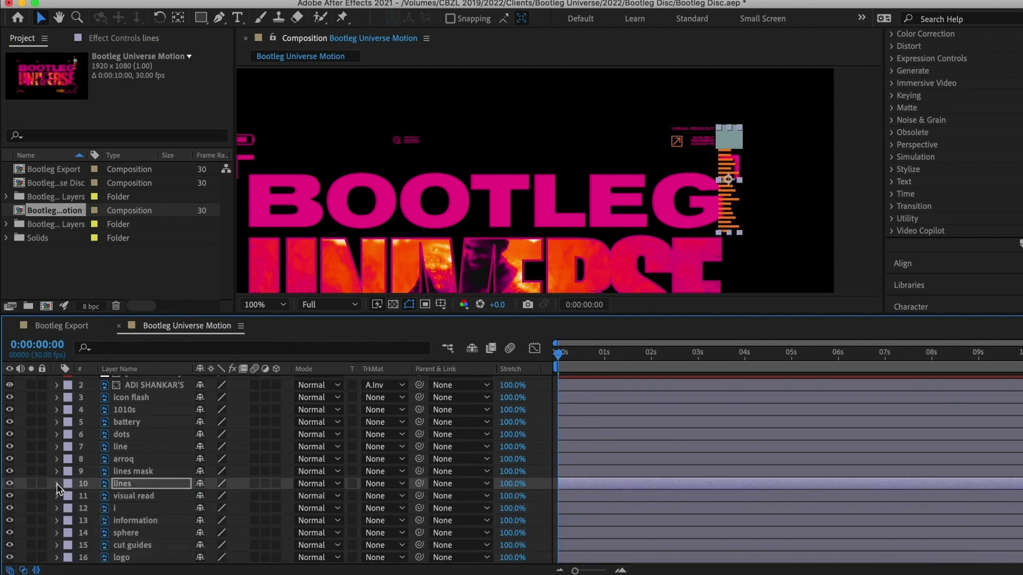
# - Keyframe the lines layer's Position at 0 seconds and move it vertically up past the lines mask at 9:29
pyautogui.click(57, 483)
pyautogui.click(93, 521)
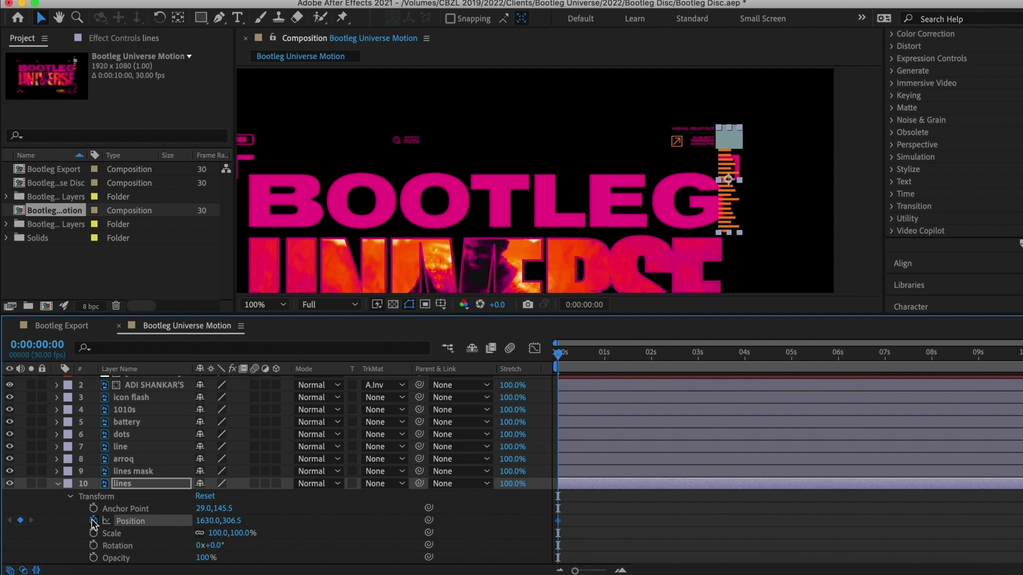
pyautogui.press('End')
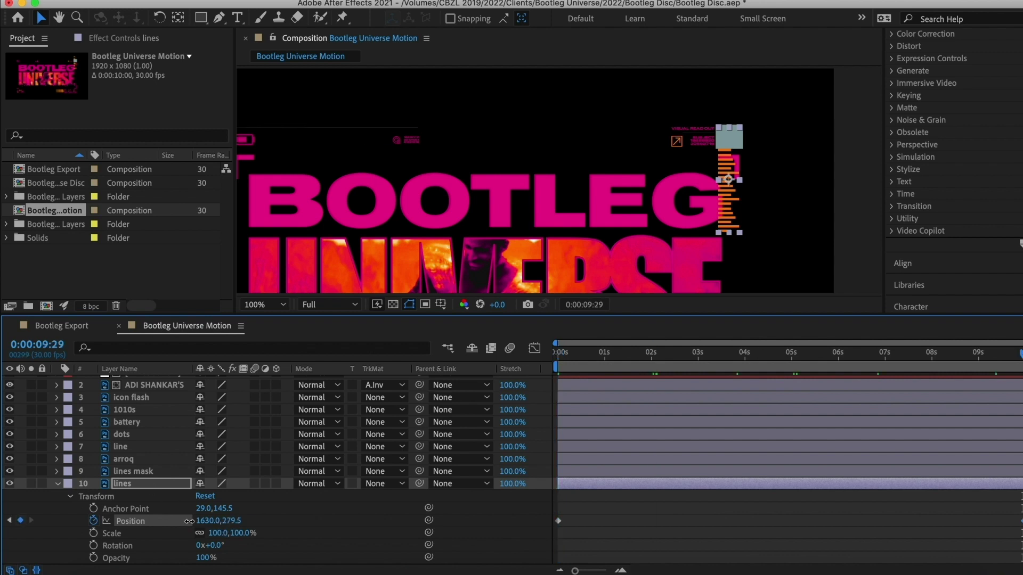
pyautogui.moveTo(189, 521); pyautogui.dragTo(73, 516)
pyautogui.click(57, 484)
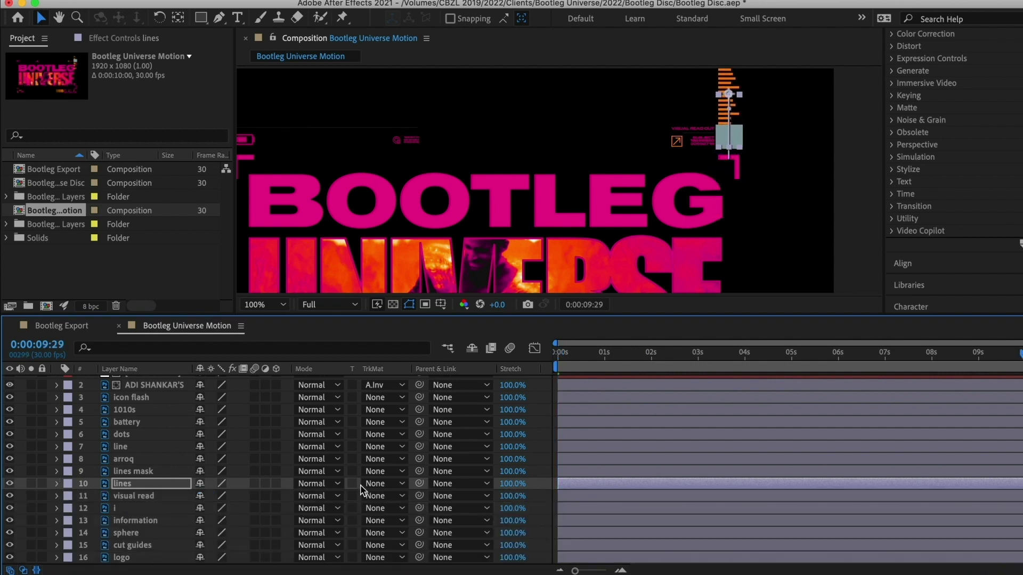
# - Set the lines layer's track matte to Alpha Matte using lines mask and preview the scrolling bars from 0 seconds
pyautogui.click(379, 483)
pyautogui.click(404, 535)
pyautogui.click(377, 482)
pyautogui.click(434, 520)
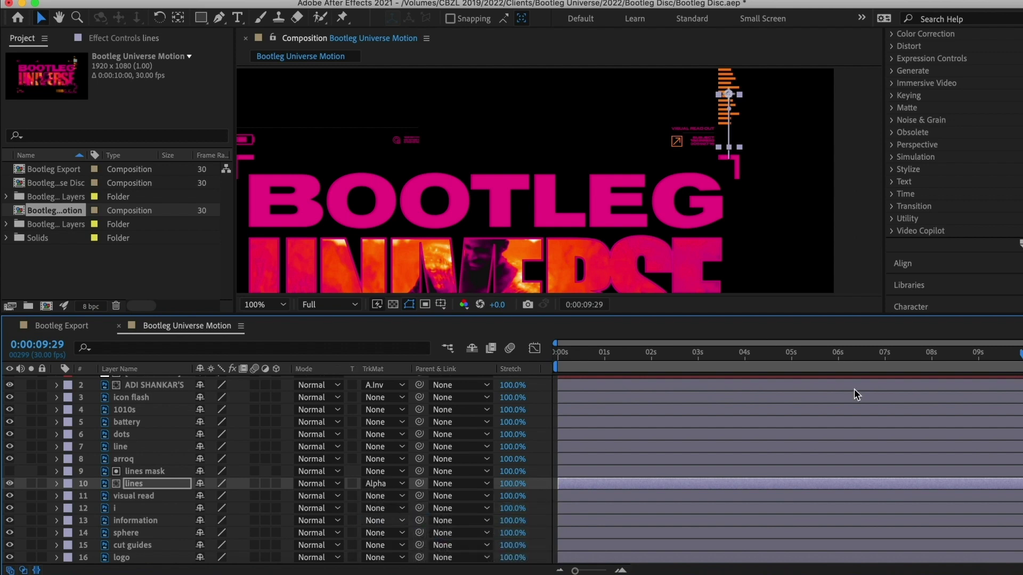
pyautogui.press('Home')
pyautogui.press('space')
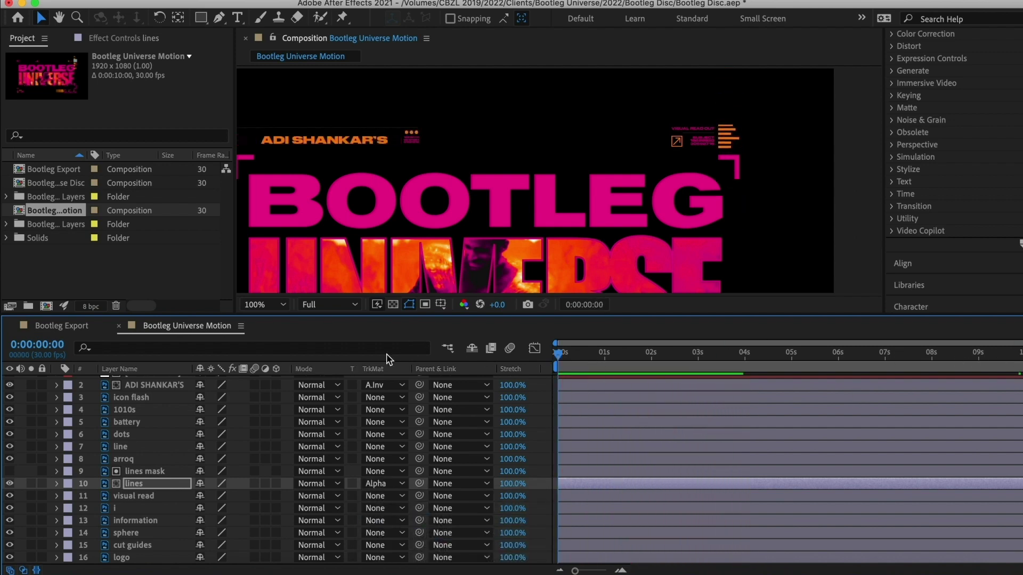
# - Paste the repeating one-second Opacity flash keyframes onto the visual read layer and preview the result
pyautogui.press('space')
pyautogui.click(124, 410)
pyautogui.click(57, 422)
pyautogui.click(66, 435)
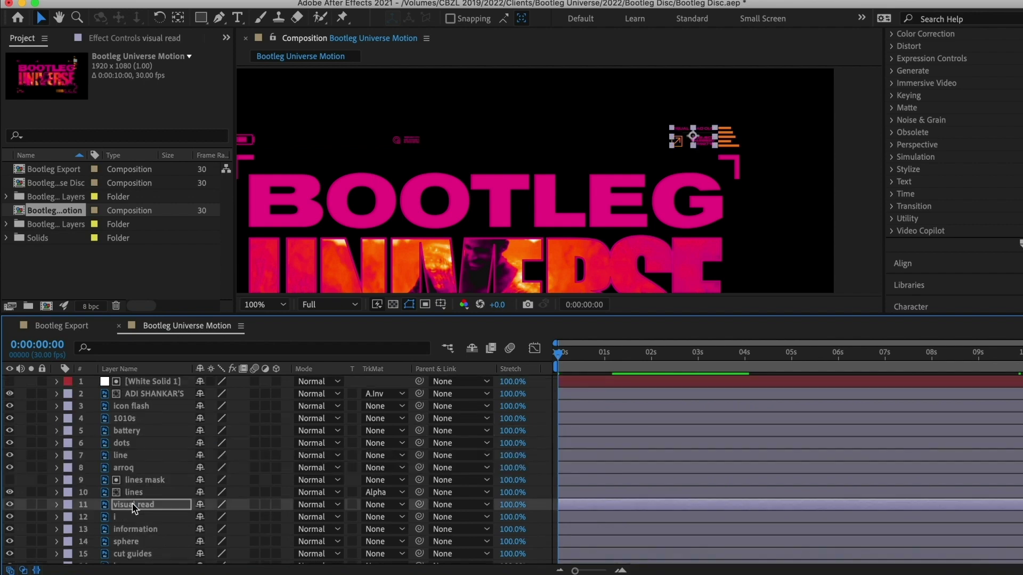
pyautogui.press('space')
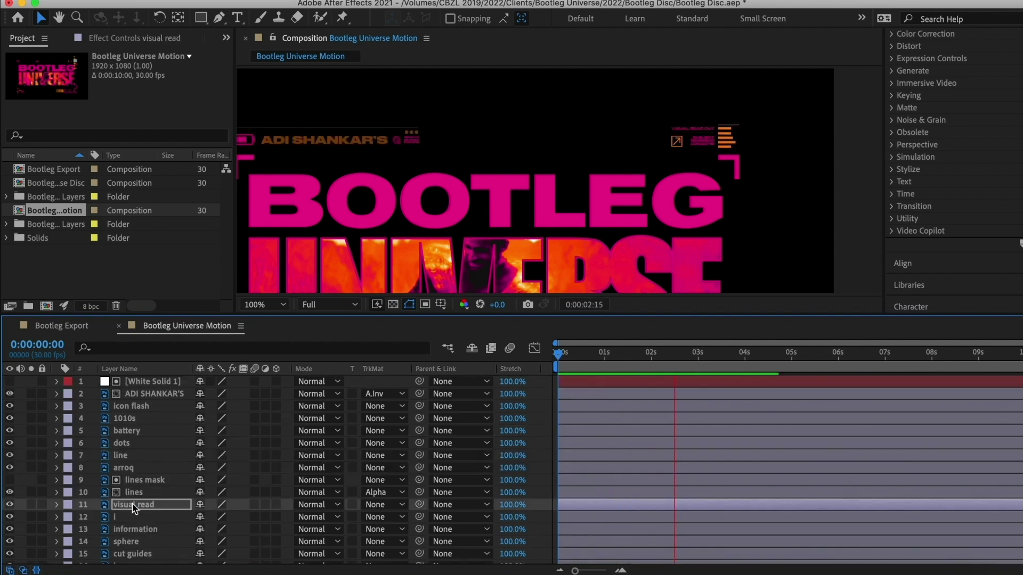
pyautogui.press('space')
# - Examine the i, information, arroq, line and battery layers to identify which artwork each one holds and which still needs animating
pyautogui.click(57, 517)
pyautogui.click(57, 505)
pyautogui.click(56, 504)
pyautogui.click(122, 541)
pyautogui.click(120, 467)
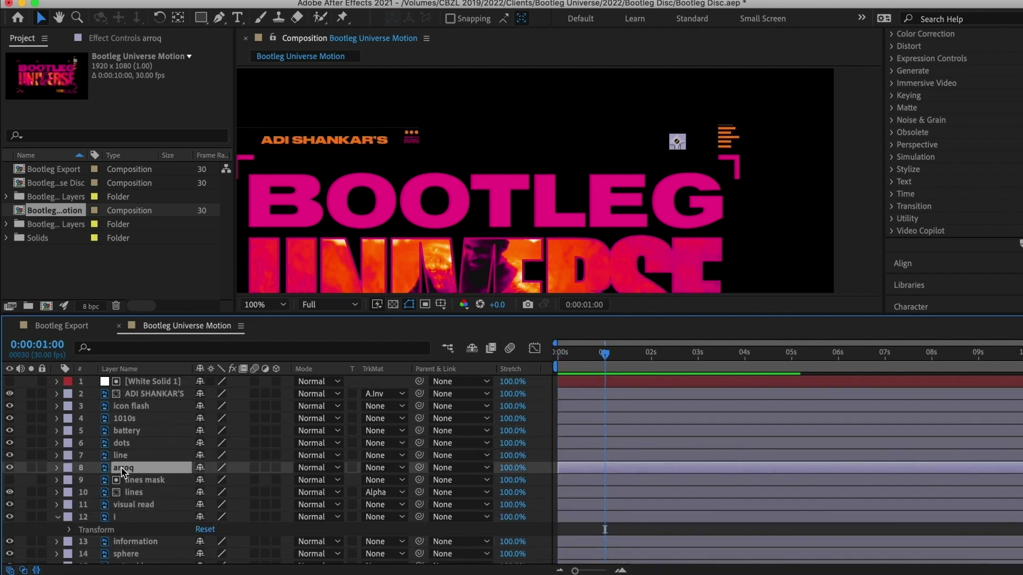
pyautogui.click(120, 455)
pyautogui.click(9, 456)
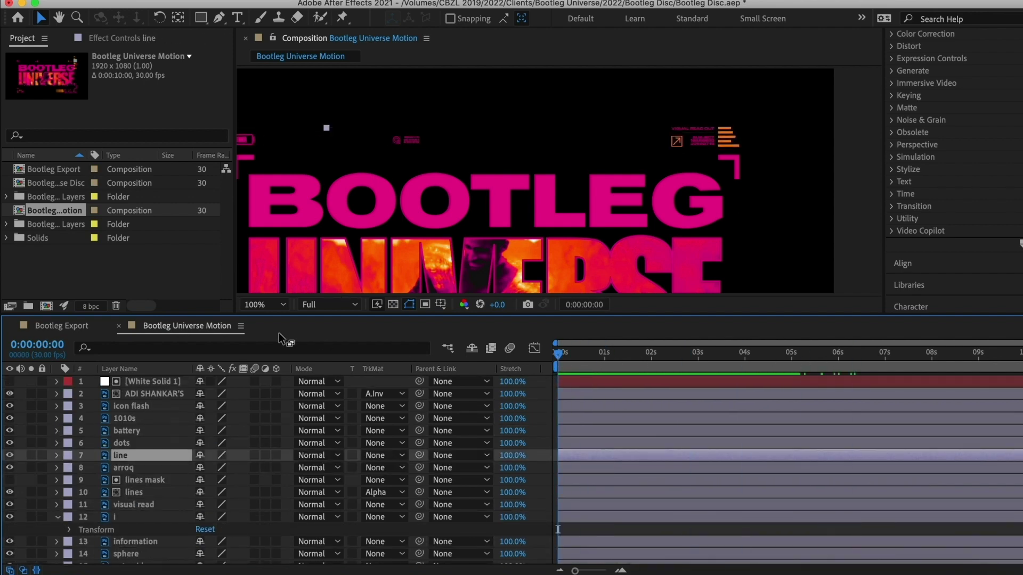
pyautogui.click(126, 431)
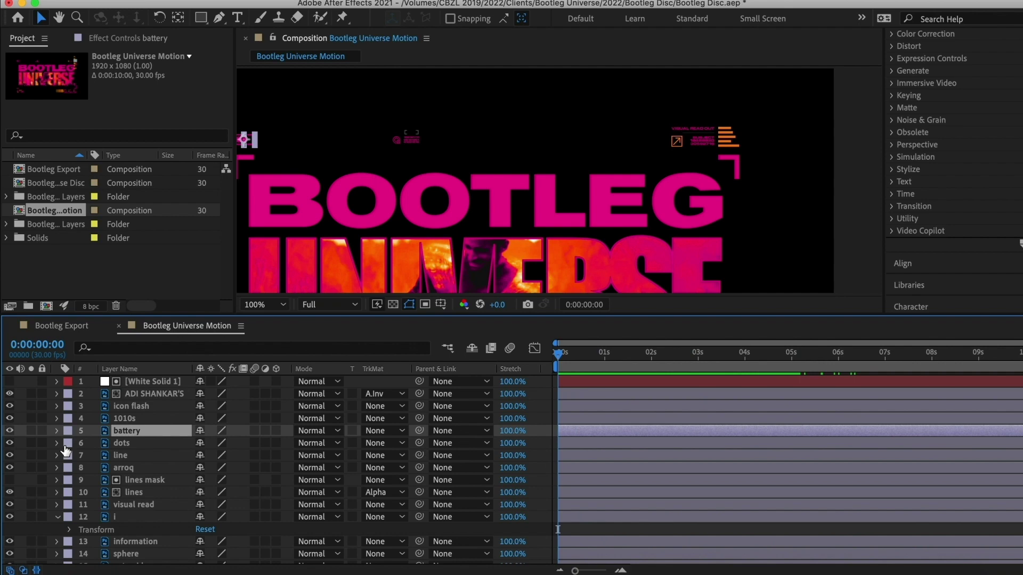
# - Copy the dots layer's Opacity flash keyframes onto the arroq layer and preview it
pyautogui.click(58, 443)
pyautogui.click(69, 455)
pyautogui.click(559, 518)
pyautogui.click(58, 443)
pyautogui.click(58, 468)
pyautogui.press('space')
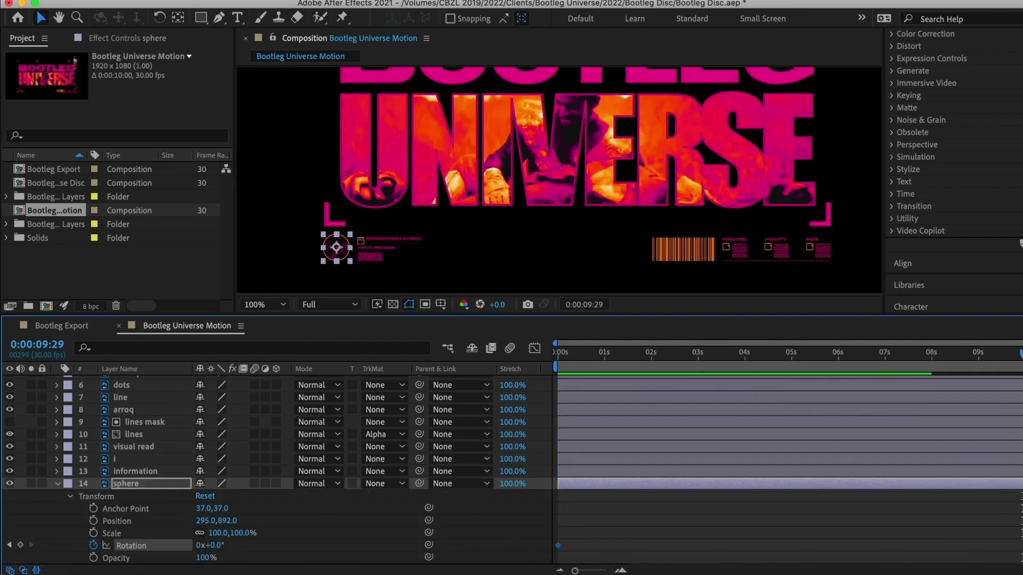
# - Keyframe the sphere layer's Rotation from 0x+0.0° at 0 seconds to a spin ending at 9:29, and preview it
pyautogui.press('Return')
pyautogui.press('Home')
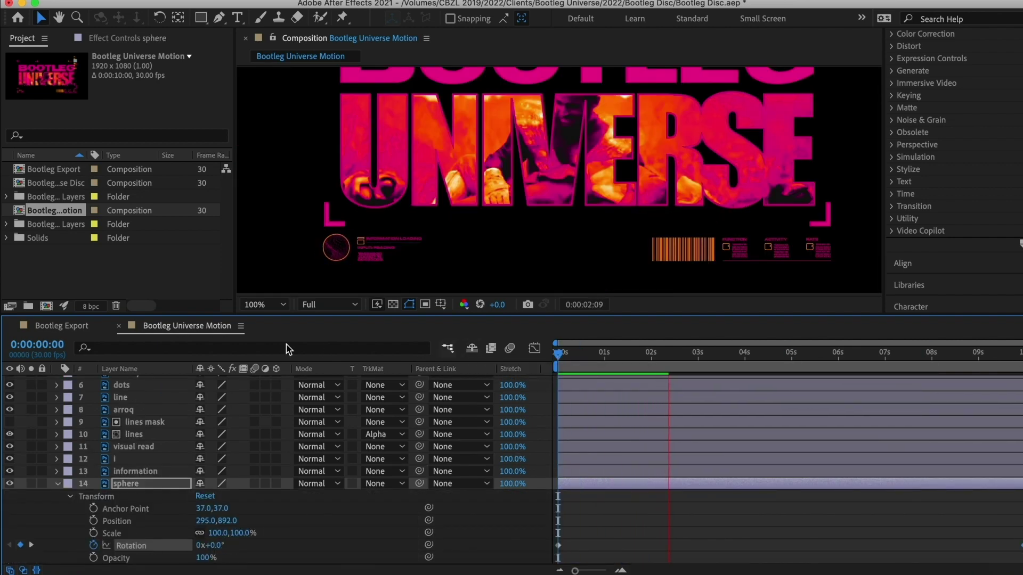
pyautogui.click(57, 485)
# - Copy the visual read layer's Opacity flash keyframes onto the information layer and preview from 0 seconds
pyautogui.click(125, 449)
pyautogui.click(57, 447)
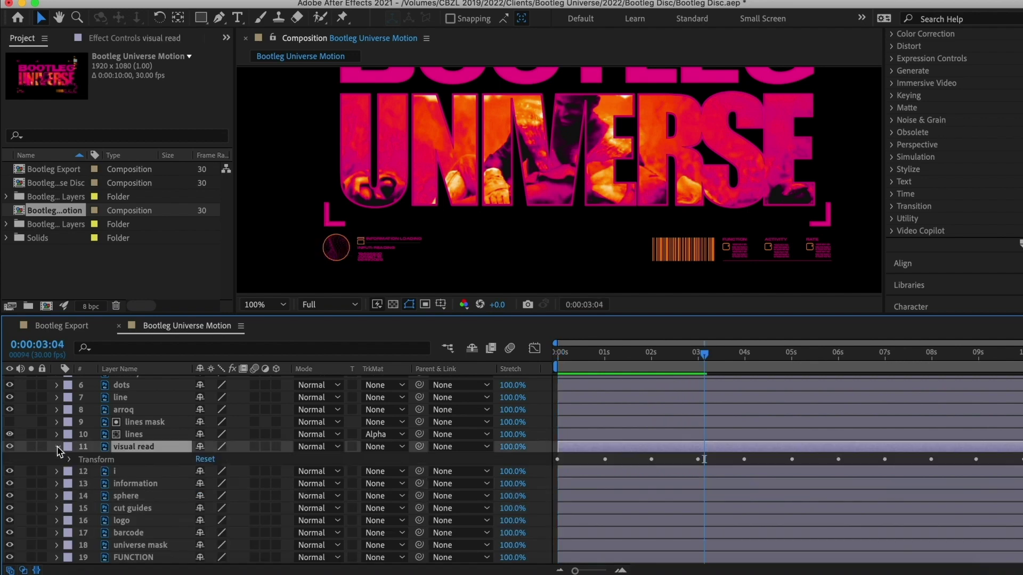
pyautogui.click(67, 459)
pyautogui.click(57, 447)
pyautogui.click(129, 470)
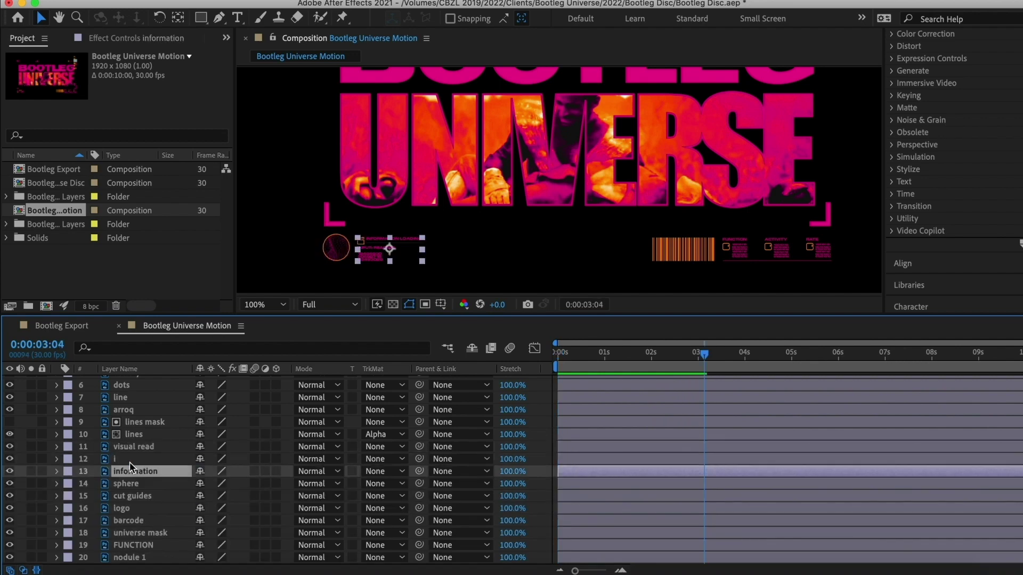
pyautogui.press('Home')
pyautogui.press('space')
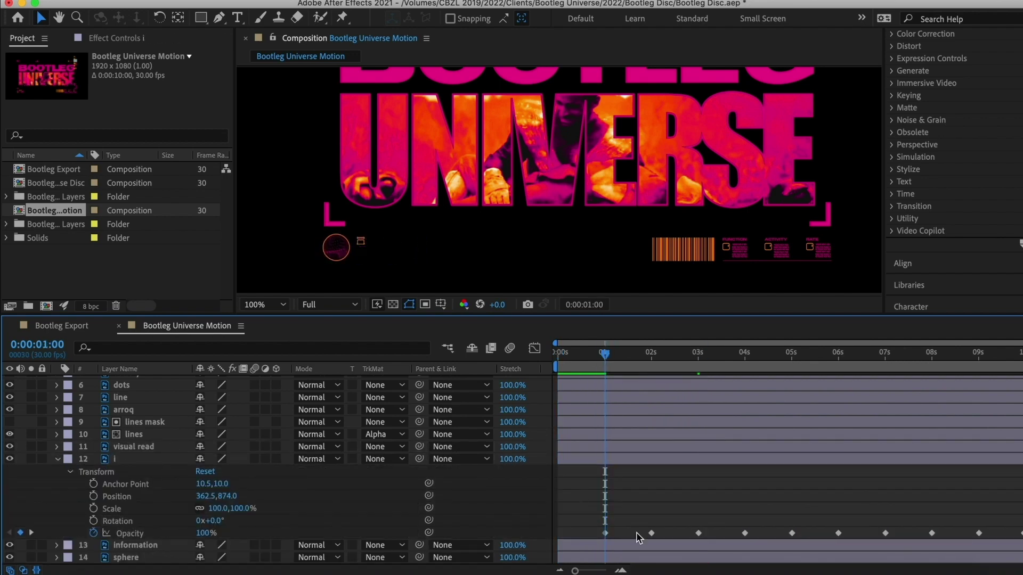
# - Copy the i layer's 0% Opacity keyframe at 2 seconds to 0 seconds and preview its alternating flash
pyautogui.click(651, 533)
pyautogui.press('super+c')
pyautogui.moveTo(567, 352); pyautogui.dragTo(556, 356)
pyautogui.press('super+v')
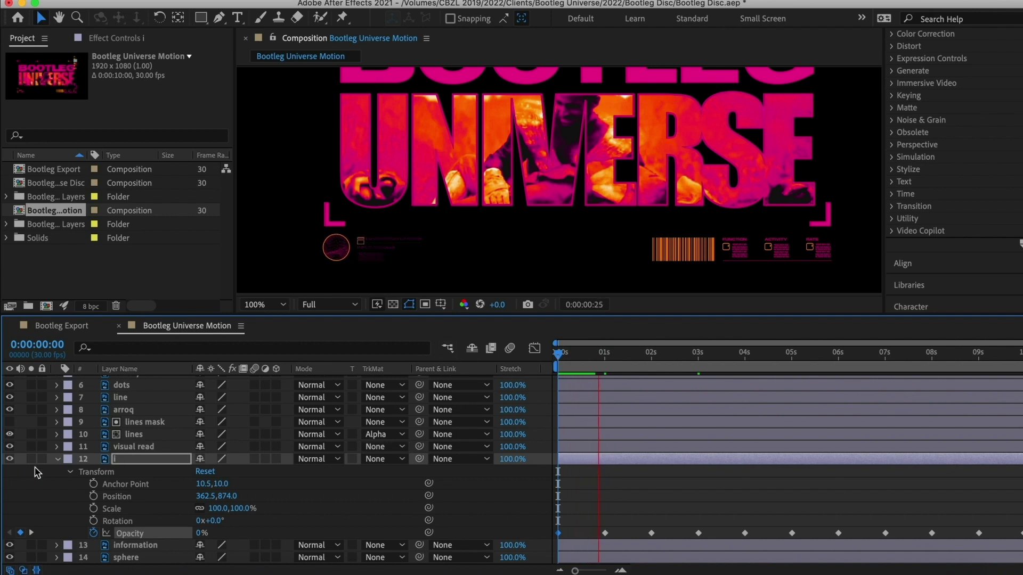
pyautogui.hotkey('ctrl', 'Left')
pyautogui.press('space')
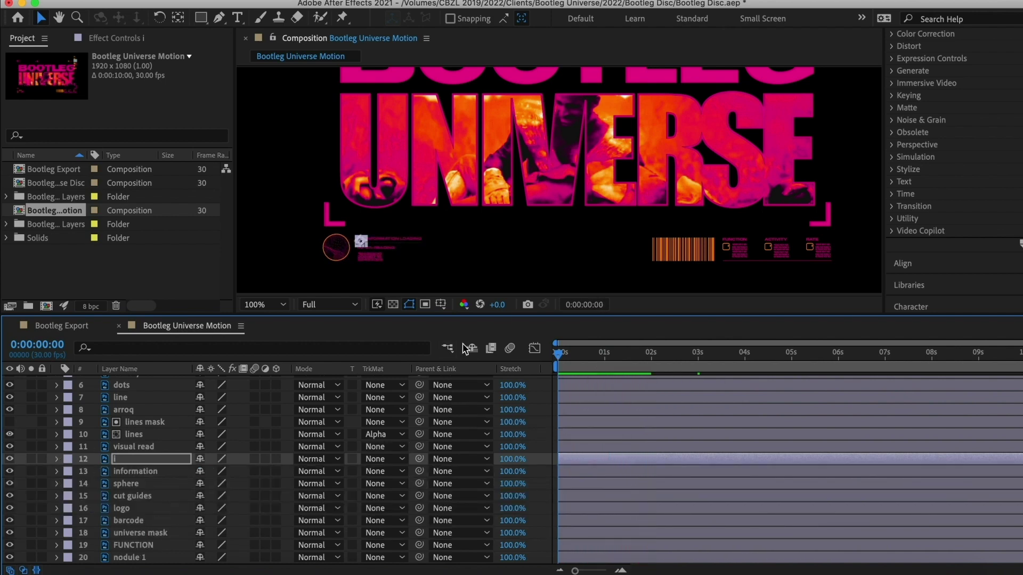
# - Add a white solid directly above the barcode layer and size it to cover just the barcode
pyautogui.click(128, 522)
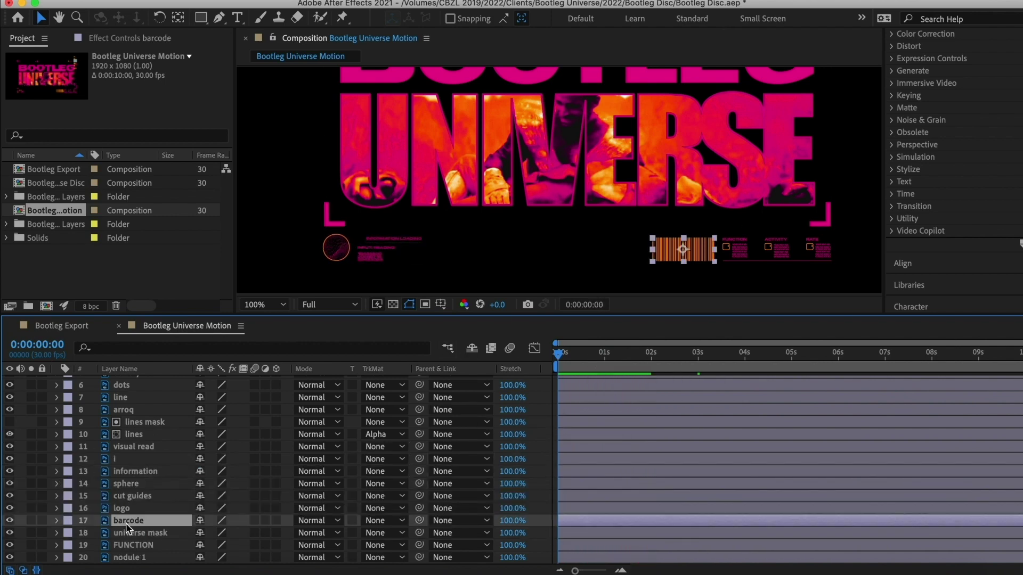
pyautogui.click(250, 1)
pyautogui.moveTo(277, 5)
pyautogui.click(505, 24)
pyautogui.moveTo(717, 239); pyautogui.dragTo(675, 242)
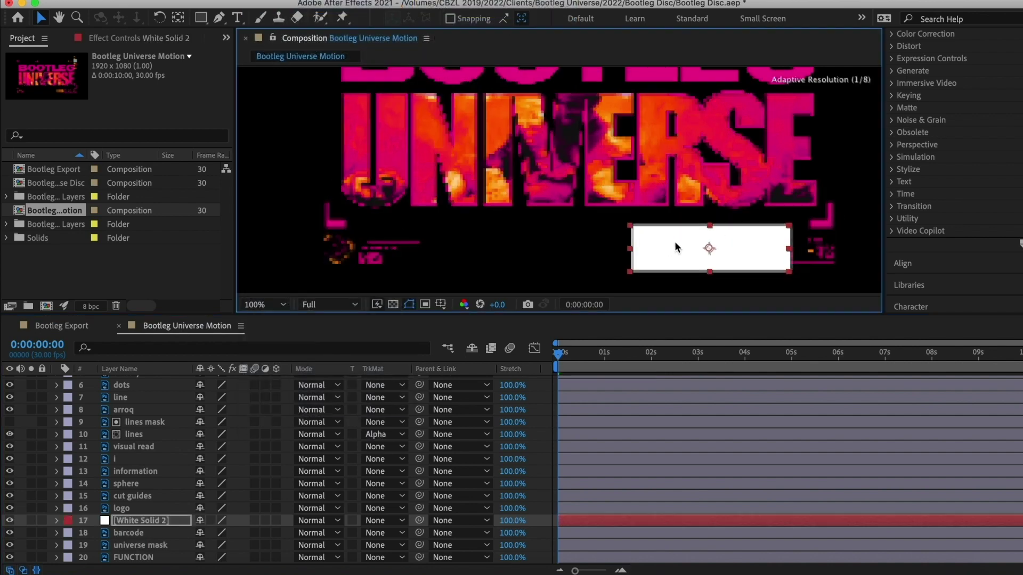
pyautogui.moveTo(790, 226); pyautogui.dragTo(726, 243)
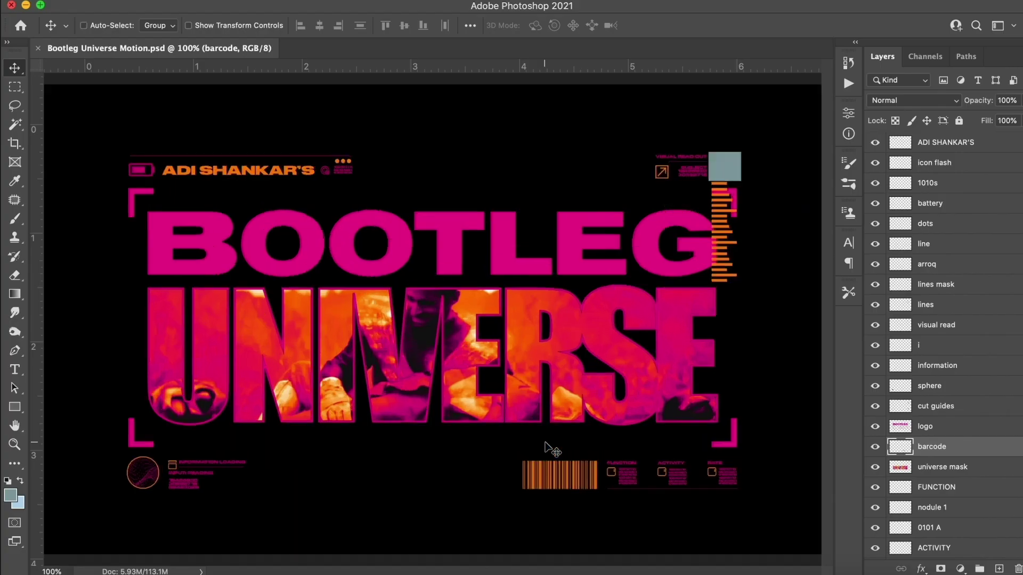
# - In Photoshop, duplicate the barcode beside itself, merge the copy into the barcode layer, save, and switch back to After Effects
pyautogui.scroll(5, 548, 446)
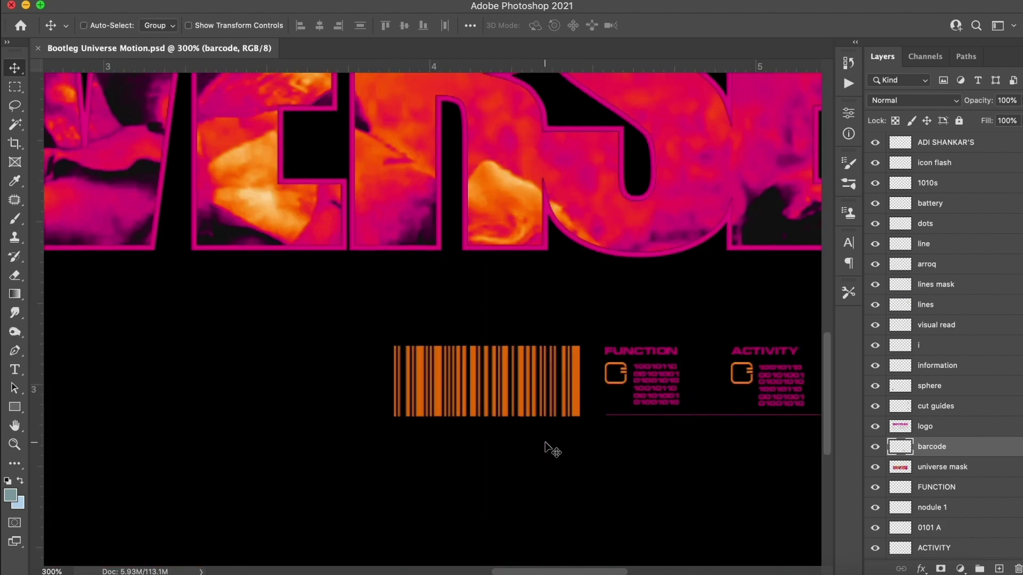
pyautogui.moveTo(438, 382); pyautogui.dragTo(626, 382)
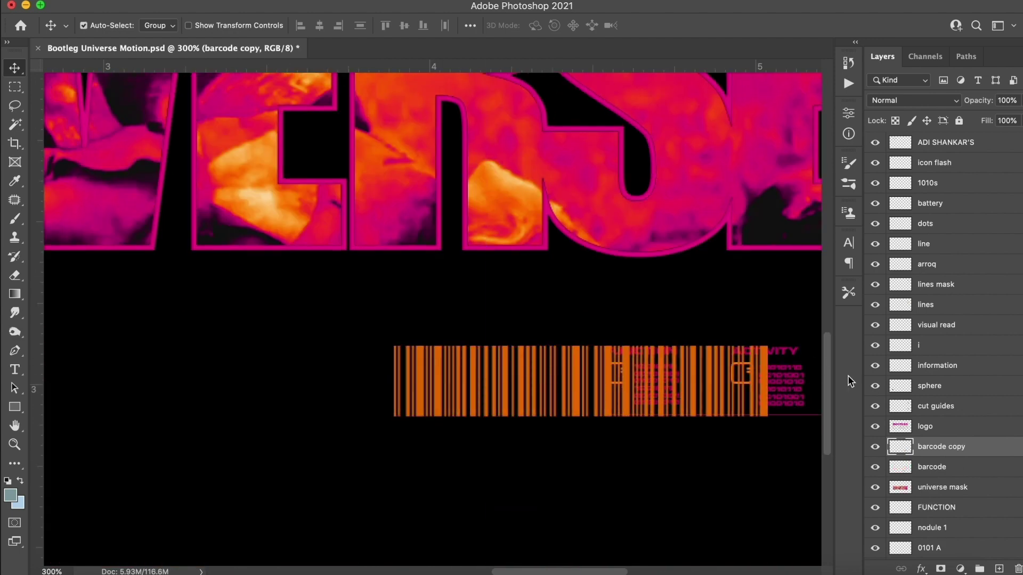
pyautogui.moveTo(933, 466); pyautogui.dragTo(932, 448)
pyautogui.keyDown('shift'); pyautogui.click(932, 448); pyautogui.keyUp('shift')
pyautogui.click(213, 6)
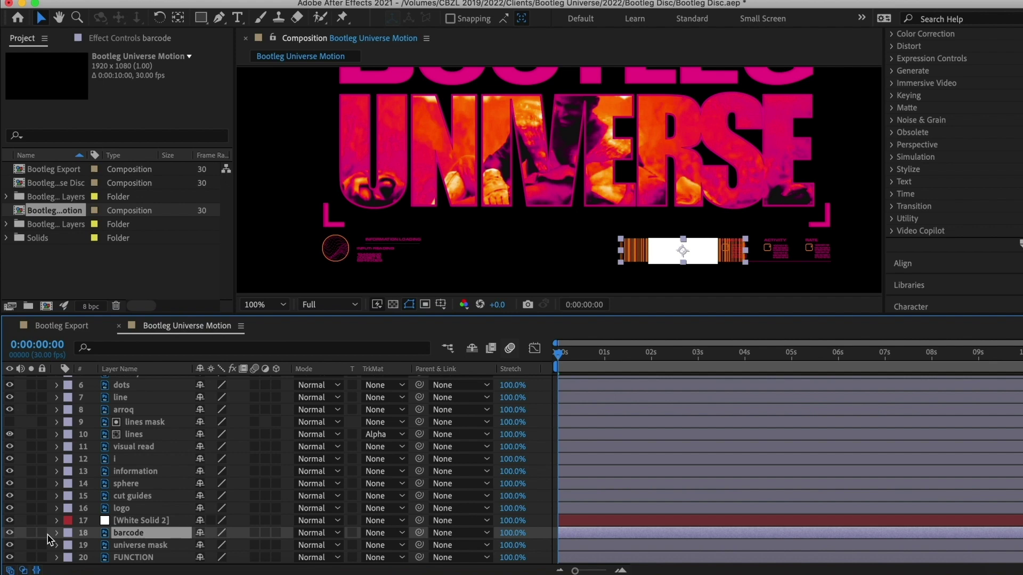
# - Keyframe the barcode layer's horizontal Position from 0 seconds to 9:29, set its Alpha Matte to White Solid 2, and preview it
pyautogui.click(55, 533)
pyautogui.scroll(-1, 133, 512)
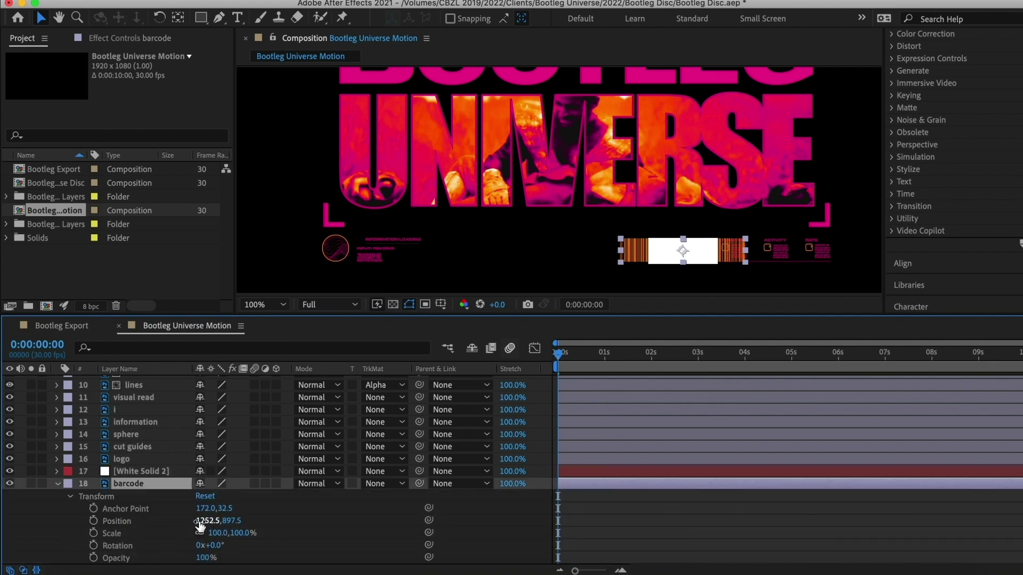
pyautogui.moveTo(207, 521); pyautogui.dragTo(152, 521)
pyautogui.press('End')
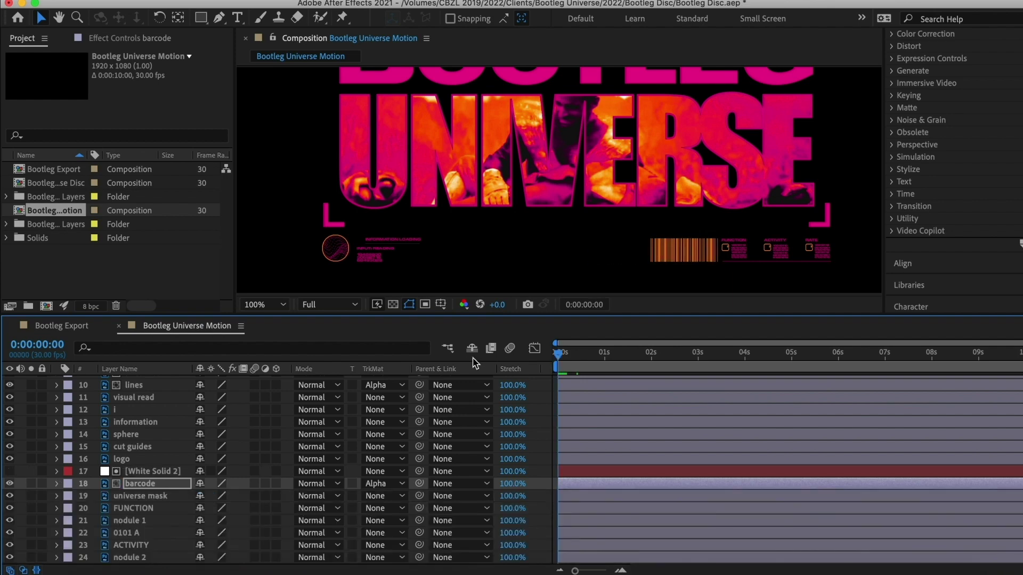
pyautogui.press('space')
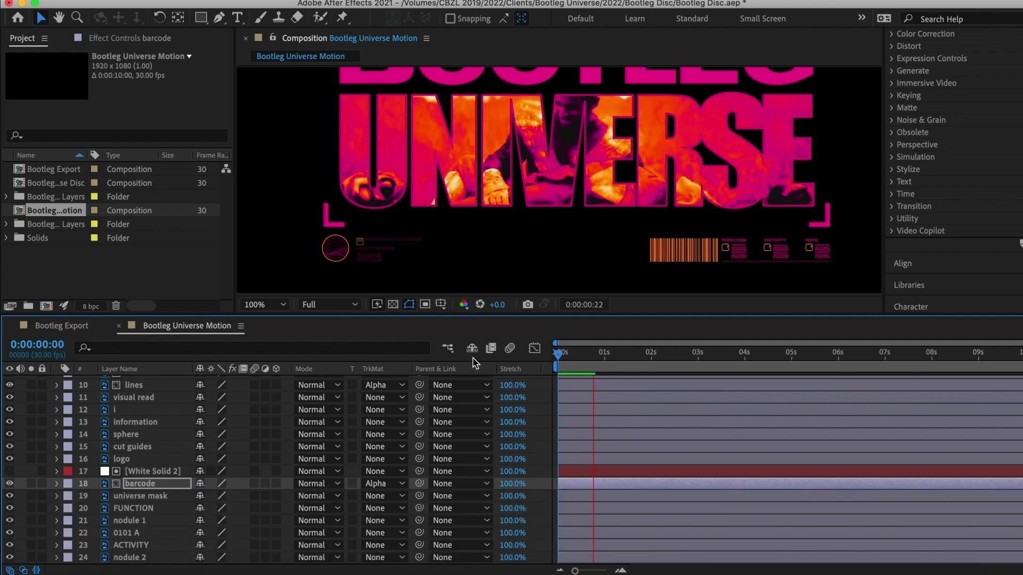
pyautogui.press('space')
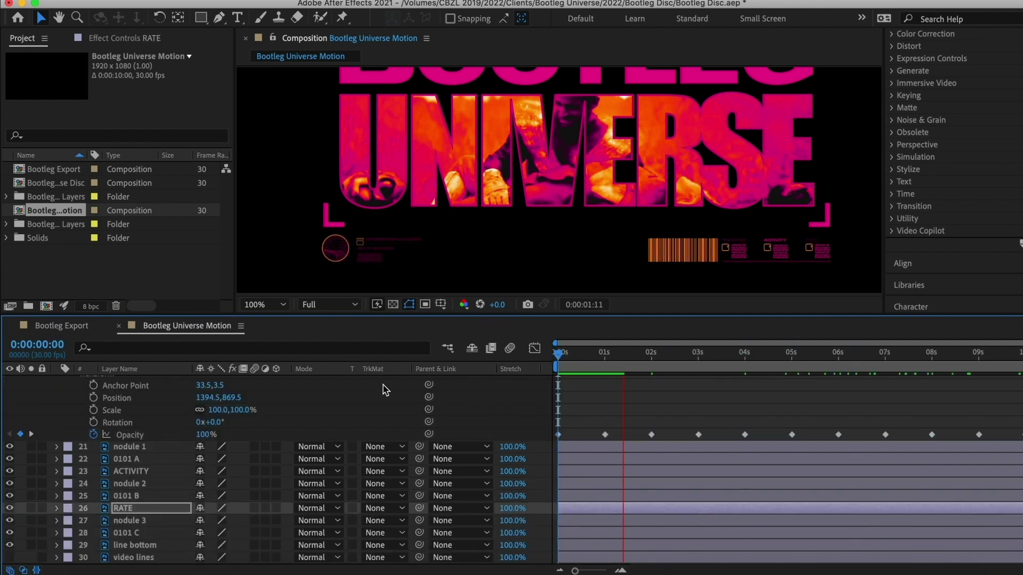
# - Copy the FUNCTION layer's Opacity flash keyframes and paste them onto the nodule 1 layer at 0 seconds
pyautogui.press('k')
pyautogui.moveTo(981, 429); pyautogui.dragTo(591, 440)
pyautogui.click(571, 447)
pyautogui.press('j')
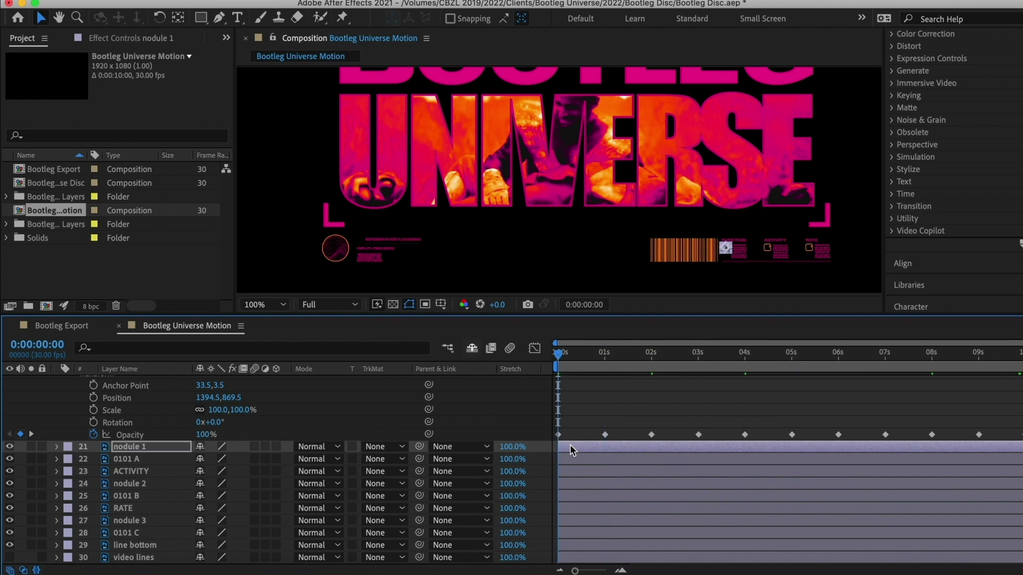
# - Keyframe the ACTIVITY layer's Opacity to flash every second, starting from 0% at 0 seconds and repeating to the end, and preview it
pyautogui.click(127, 472)
pyautogui.click(56, 471)
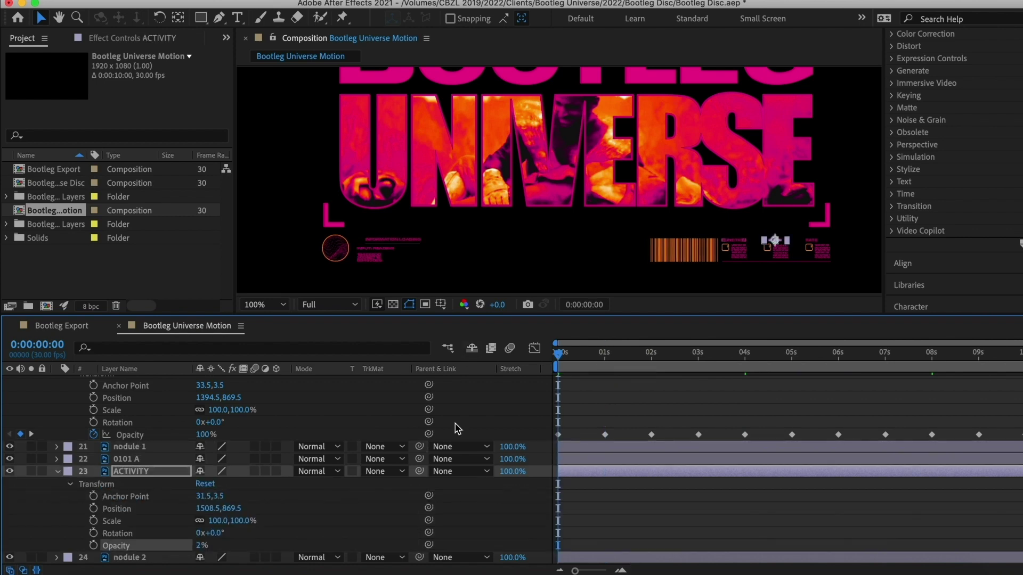
pyautogui.click(94, 545)
pyautogui.press('k')
pyautogui.moveTo(198, 546); pyautogui.dragTo(251, 545)
pyautogui.press('super+v')
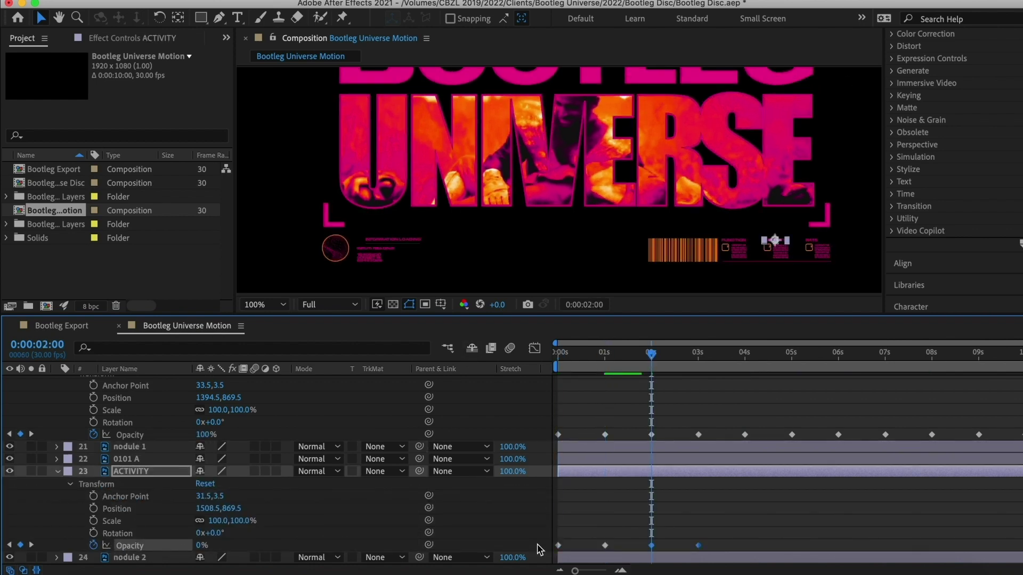
pyautogui.press('super+v')
pyautogui.moveTo(651, 353); pyautogui.dragTo(932, 352)
pyautogui.press('super+v')
pyautogui.press('Home')
pyautogui.press('space')
# - Collapse the FUNCTION and ACTIVITY layers, then hide the universe mask layer and preview the whole composition
pyautogui.scroll(3, 57, 431)
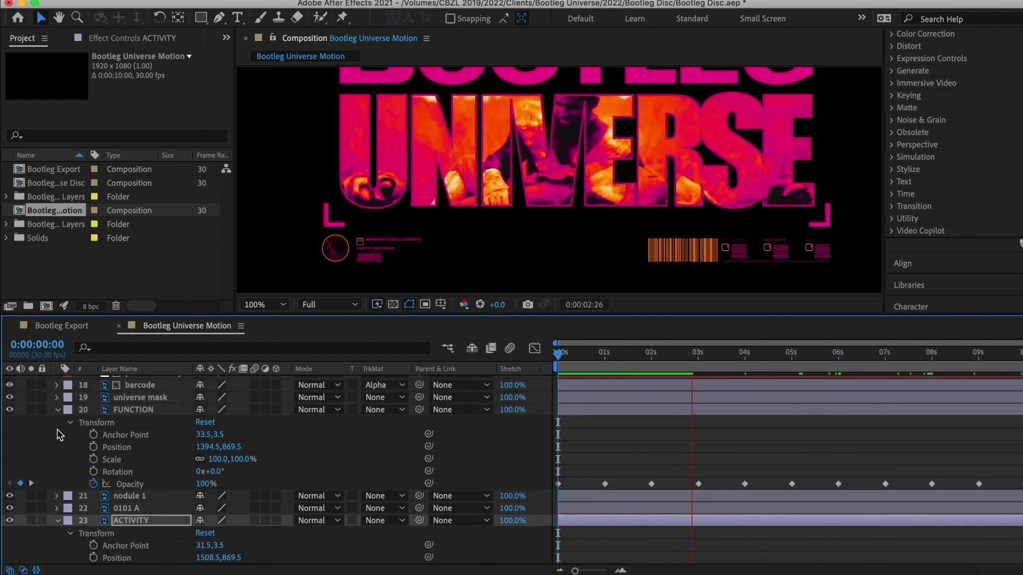
pyautogui.click(57, 410)
pyautogui.click(57, 446)
pyautogui.press('space')
pyautogui.click(83, 495)
pyautogui.click(56, 459)
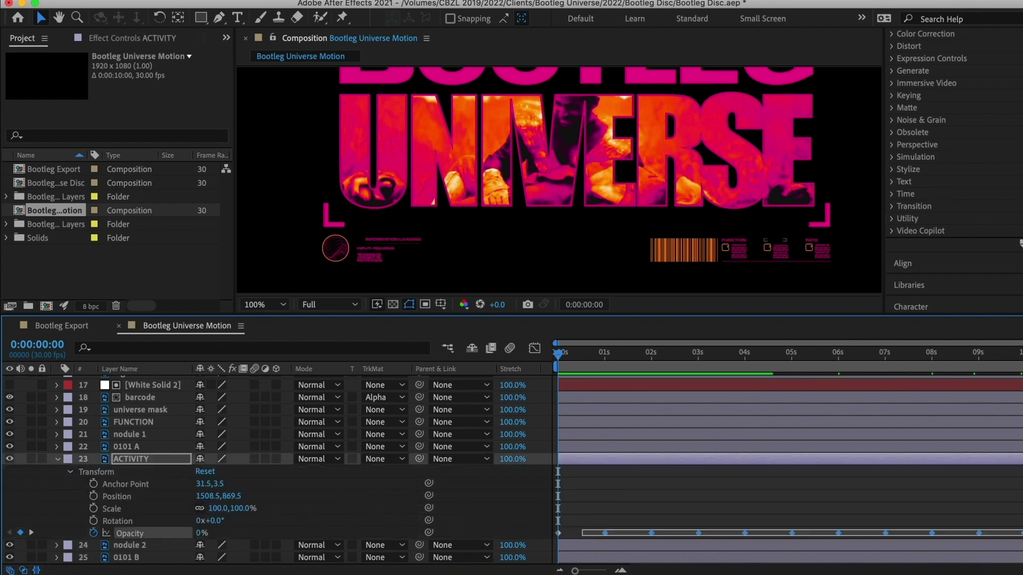
pyautogui.click(56, 459)
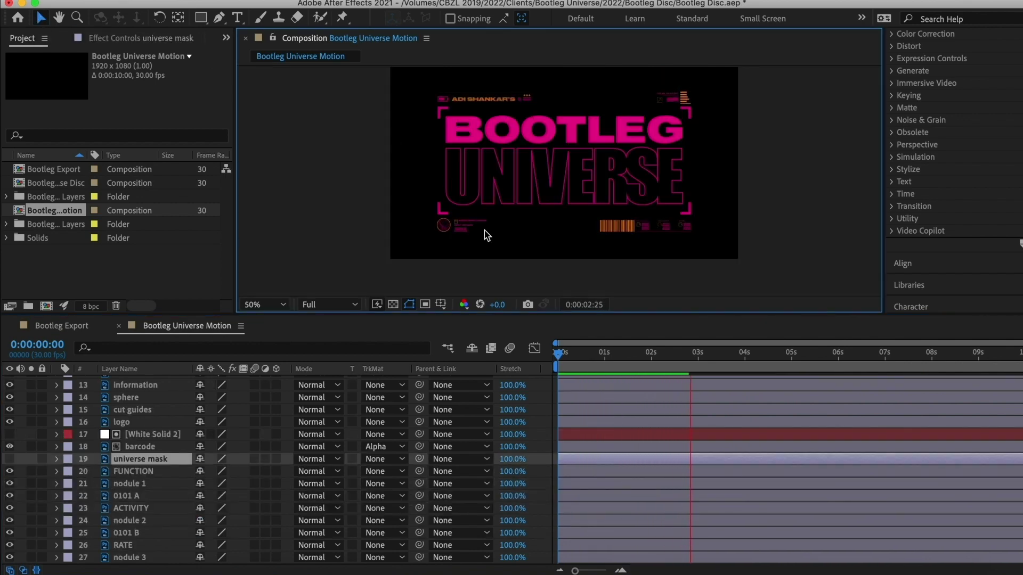
pyautogui.click(425, 360)
# - Keyframe the cut guides layer's Scale at 100% at 1 second, with a 106% horizontal overshoot at frame 27
pyautogui.scroll(-2, 131, 444)
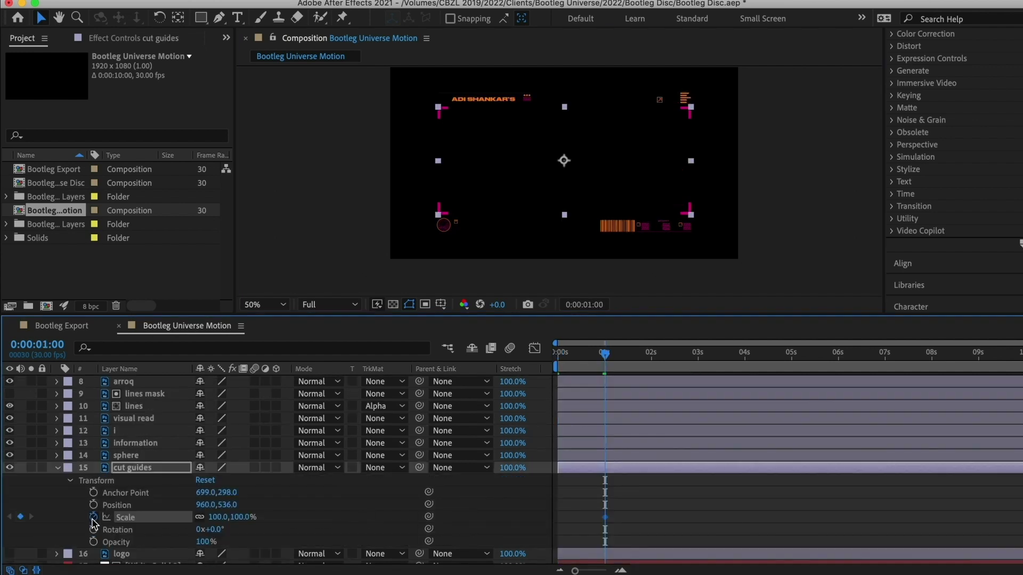
pyautogui.press('=')
pyautogui.moveTo(731, 354); pyautogui.dragTo(557, 354)
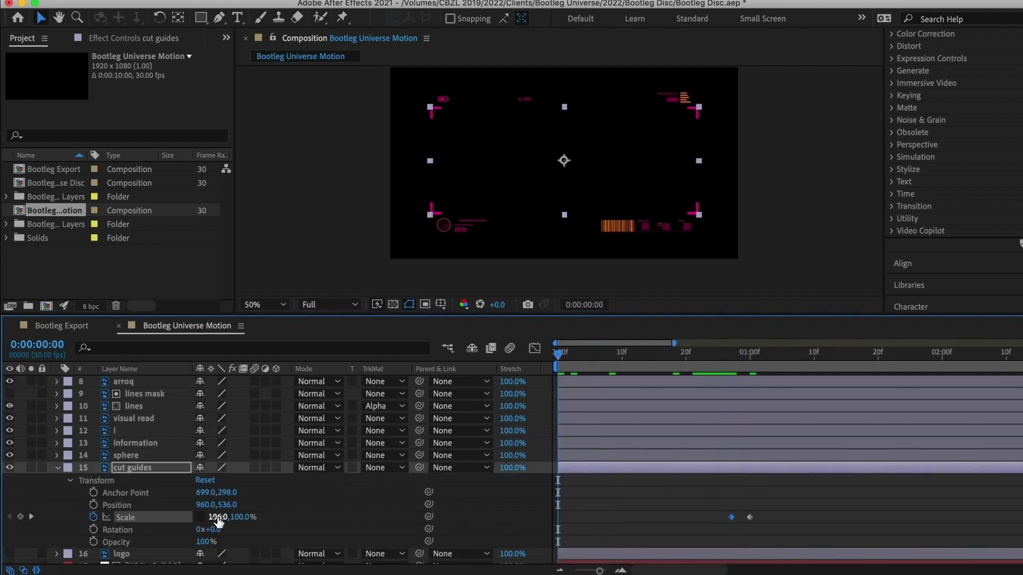
# - Set the cut guides' horizontal Scale to 0 at 0 seconds, preview it, and adjust the vertical Scale at frame 27
pyautogui.click(217, 517)
pyautogui.write('0')
pyautogui.press('Return')
pyautogui.press('space')
pyautogui.moveTo(788, 362); pyautogui.dragTo(731, 369)
pyautogui.click(242, 518)
pyautogui.press('Return')
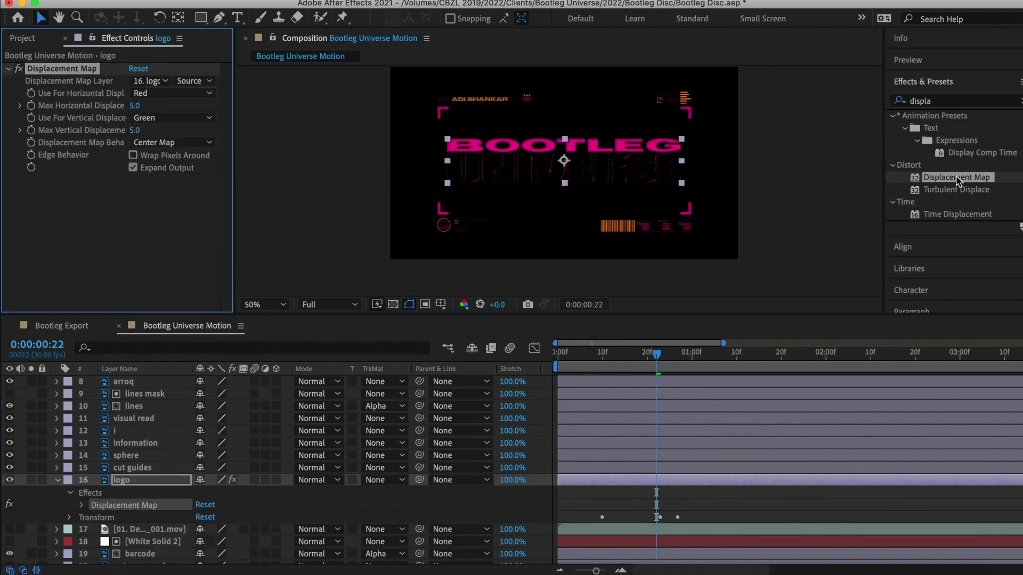
# - Set the logo layer's Displacement Map Layer to the hidden .mov footage on layer 17
pyautogui.click(81, 505)
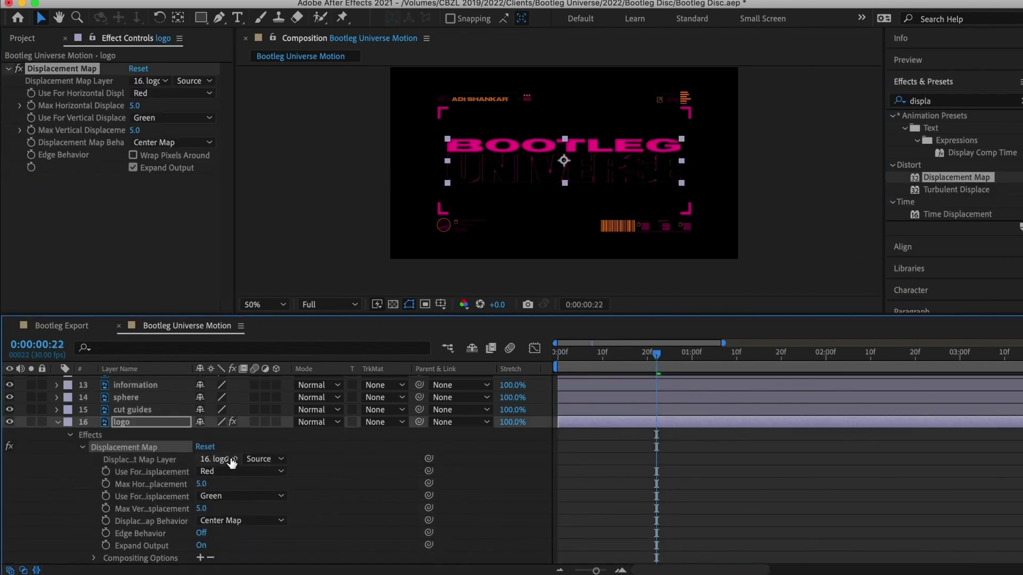
pyautogui.click(232, 459)
pyautogui.click(238, 358)
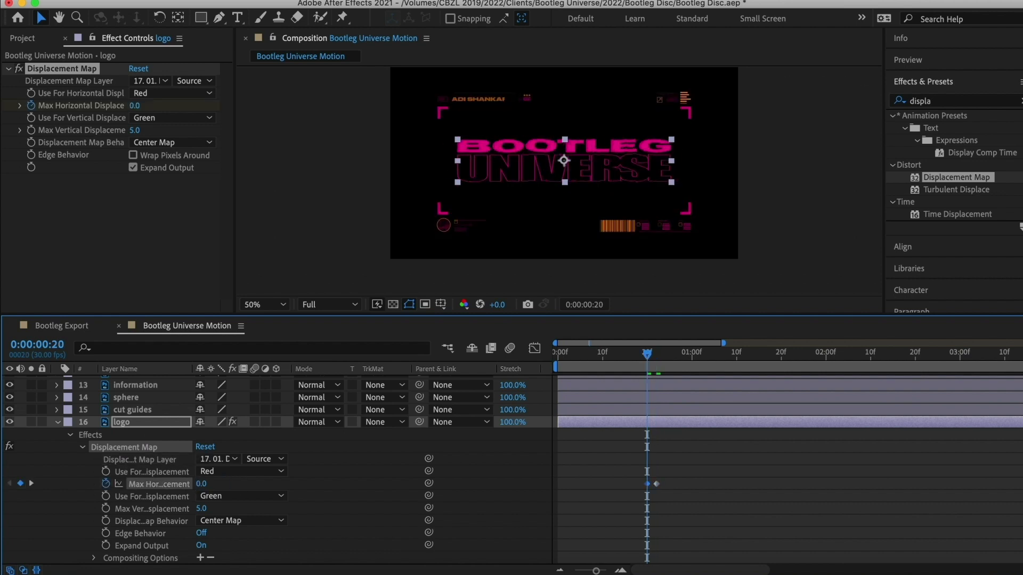
# - Move the starting keyframes of the logo's Max Horizontal and Max Vertical Displacement to about frame 11 and preview
pyautogui.moveTo(607, 373); pyautogui.dragTo(715, 422)
pyautogui.moveTo(638, 484); pyautogui.dragTo(607, 483)
pyautogui.moveTo(638, 509); pyautogui.dragTo(607, 509)
pyautogui.press('space')
# - Set the logo's Max Vertical Displacement to 20 at frame 22
pyautogui.moveTo(607, 353); pyautogui.dragTo(656, 354)
pyautogui.click(203, 509)
pyautogui.write('20')
pyautogui.press('Return')
# - Set the logo's Max Vertical Displacement to 0 at 1:04, adjust the ending displacement keyframes, and preview the glitch
pyautogui.press('k')
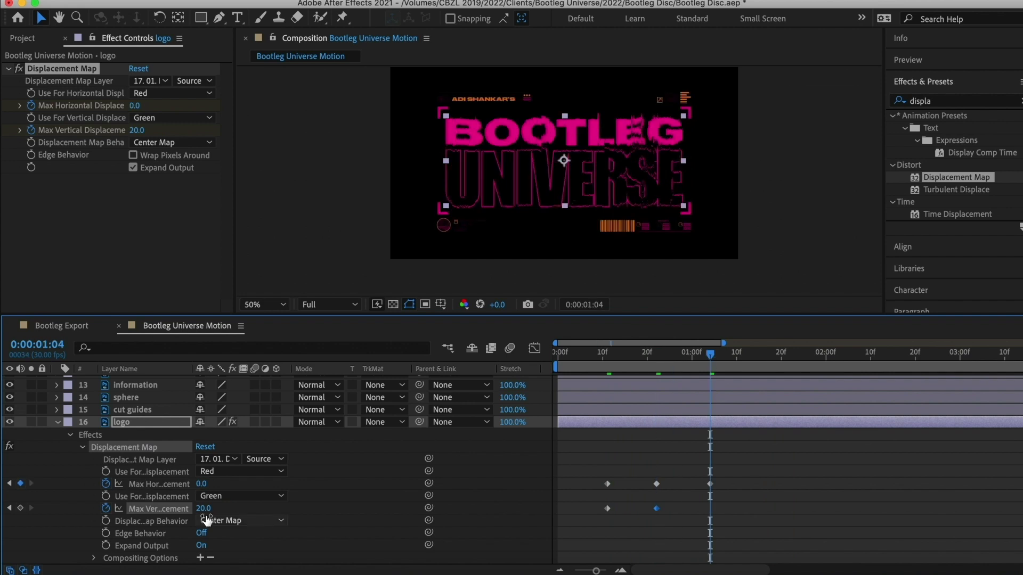
pyautogui.click(205, 509)
pyautogui.write('0')
pyautogui.click(745, 354)
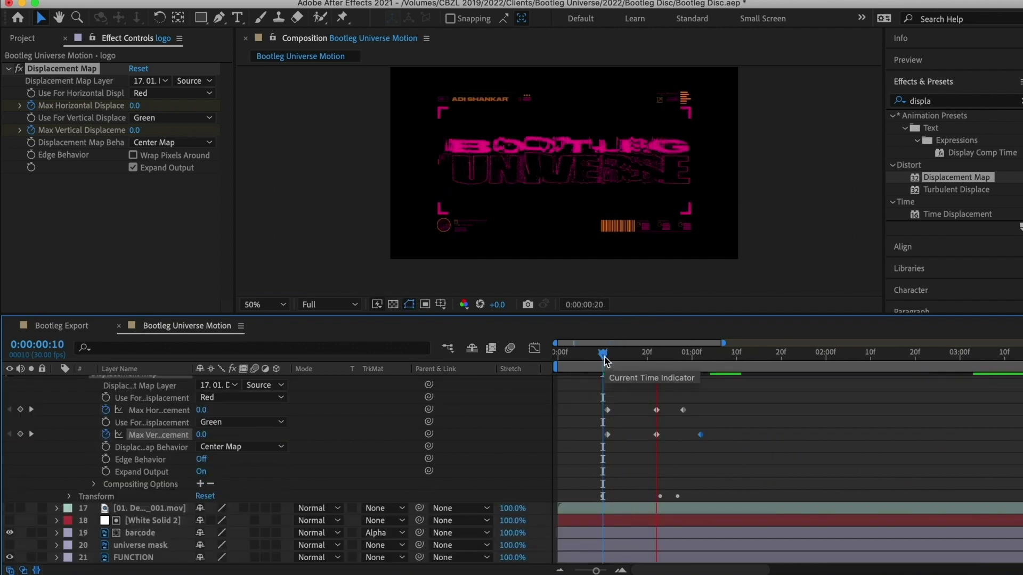
# - Move the copied displacement keyframes at 6:07 closer together for a shorter second glitch on the logo, and preview it
pyautogui.moveTo(604, 364); pyautogui.dragTo(684, 356)
pyautogui.click(607, 366)
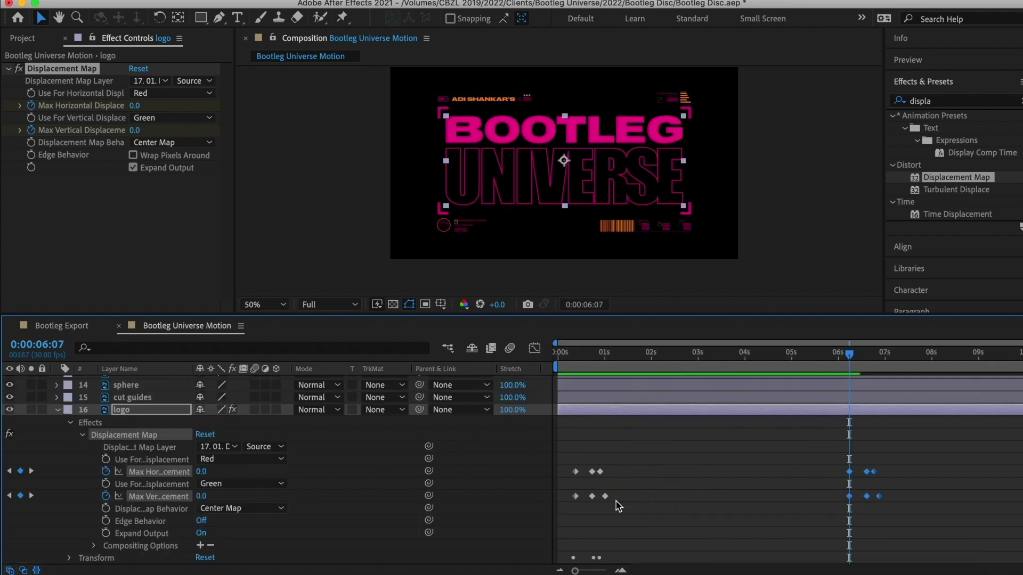
pyautogui.moveTo(857, 457); pyautogui.dragTo(885, 515)
pyautogui.click(878, 472)
pyautogui.moveTo(865, 472); pyautogui.dragTo(862, 496)
pyautogui.moveTo(862, 472); pyautogui.dragTo(868, 472)
pyautogui.click(832, 354)
pyautogui.press('space')
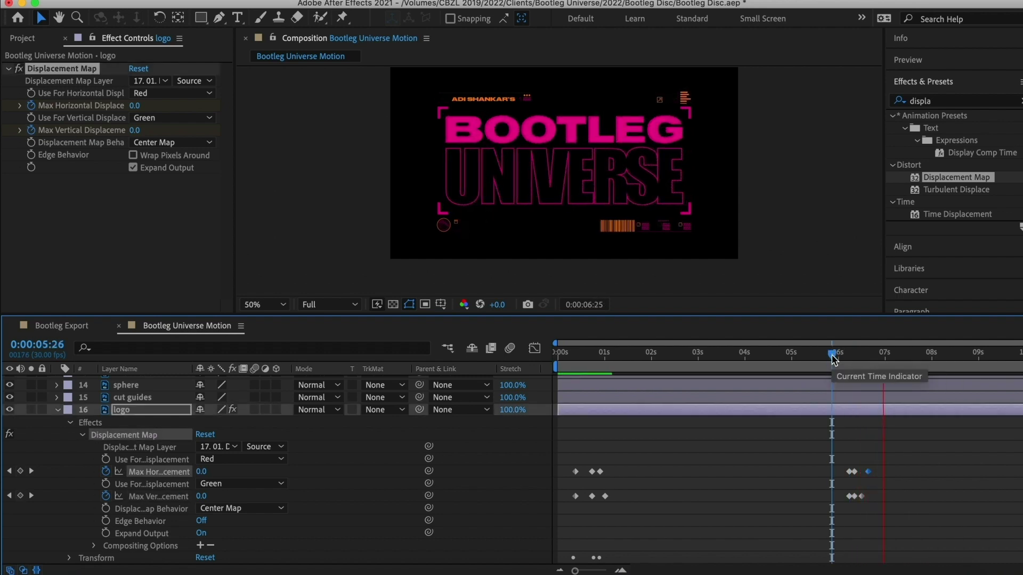
# - Start the logo's first displacement glitch at frame 6, and ease its peak keyframes with Easy Ease and its ending keyframes with Easy Ease In
pyautogui.scroll(1, 833, 358)
pyautogui.moveTo(834, 356); pyautogui.dragTo(568, 358)
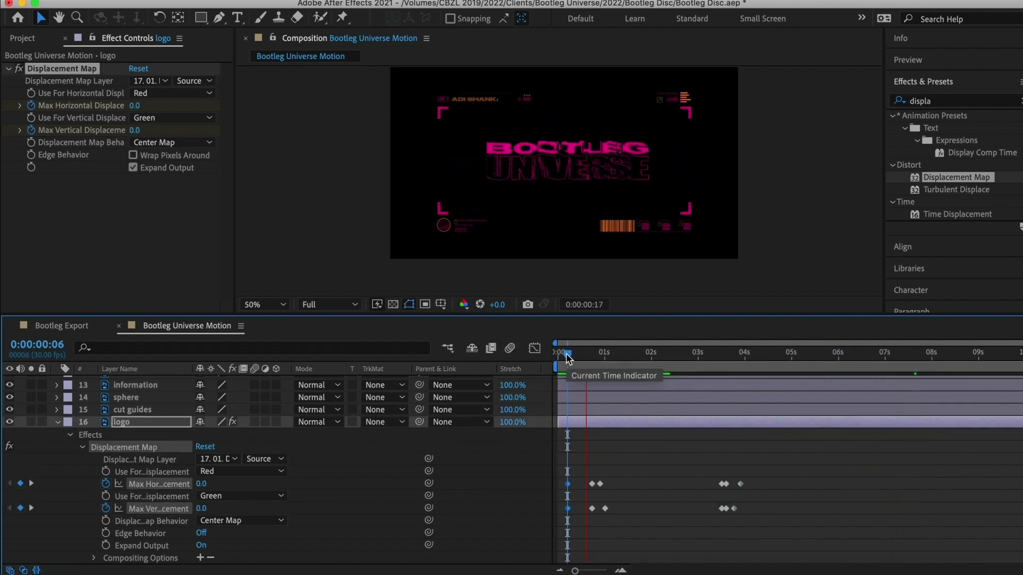
pyautogui.rightClick(600, 484)
pyautogui.click(769, 510)
pyautogui.rightClick(604, 508)
pyautogui.click(769, 510)
pyautogui.rightClick(592, 508)
pyautogui.rightClick(592, 485)
pyautogui.click(772, 483)
# - Apply Easy Ease to the second glitch's peak displacement keyframes and Easy Ease In to its ending keyframes
pyautogui.rightClick(726, 484)
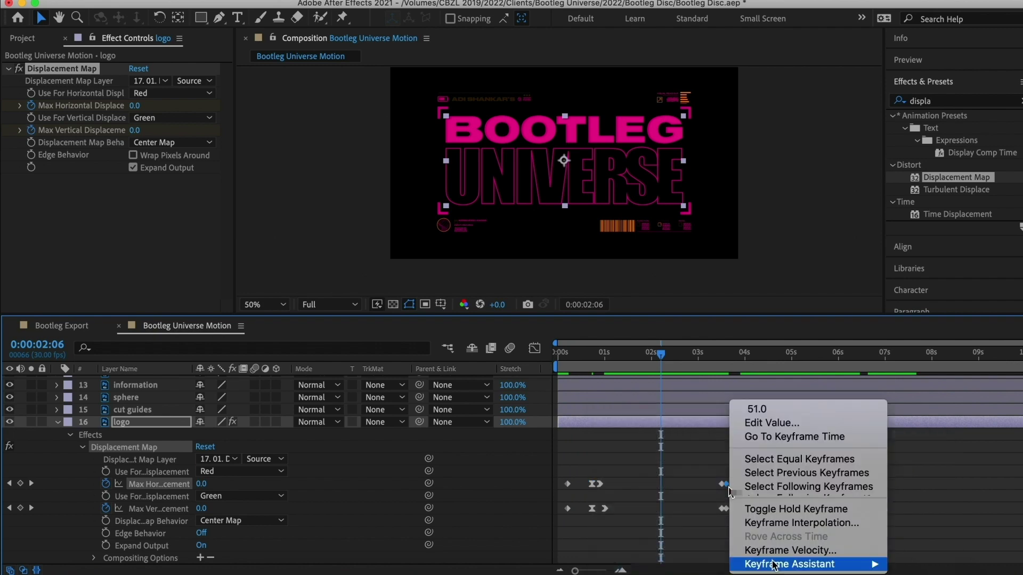
pyautogui.click(587, 483)
pyautogui.rightClick(726, 508)
pyautogui.click(587, 483)
pyautogui.rightClick(740, 484)
pyautogui.click(587, 494)
pyautogui.rightClick(734, 508)
pyautogui.click(587, 494)
# - Adjust the second glitch's displacement values and move its vertical and horizontal keyframes closer together
pyautogui.moveTo(570, 357); pyautogui.dragTo(727, 357)
pyautogui.press('=')
pyautogui.press('=')
pyautogui.moveTo(203, 484); pyautogui.dragTo(264, 509)
pyautogui.moveTo(793, 356); pyautogui.dragTo(902, 356)
pyautogui.moveTo(858, 474); pyautogui.dragTo(785, 509)
pyautogui.moveTo(814, 509); pyautogui.dragTo(804, 509)
pyautogui.moveTo(837, 484); pyautogui.dragTo(815, 485)
# - Try different Max Vertical and Max Horizontal Displacement values in the second glitch, undo both changes, and preview
pyautogui.moveTo(762, 357); pyautogui.dragTo(786, 356)
pyautogui.moveTo(207, 509); pyautogui.dragTo(180, 509)
pyautogui.moveTo(203, 484); pyautogui.dragTo(246, 484)
pyautogui.moveTo(768, 358)
pyautogui.mouseDown()
pyautogui.moveTo(815, 358)
pyautogui.moveTo(786, 358)
pyautogui.mouseUp()
pyautogui.press('super+z')
pyautogui.press('super+z')
pyautogui.click(769, 356)
pyautogui.press(';')
pyautogui.press('space')
# - Copy the second glitch's keyframes to the 8-second range, spacing the horizontal ones from 8:13 to 8:17 and the vertical ones from 8:13 to 8:19
pyautogui.moveTo(711, 474); pyautogui.dragTo(747, 519)
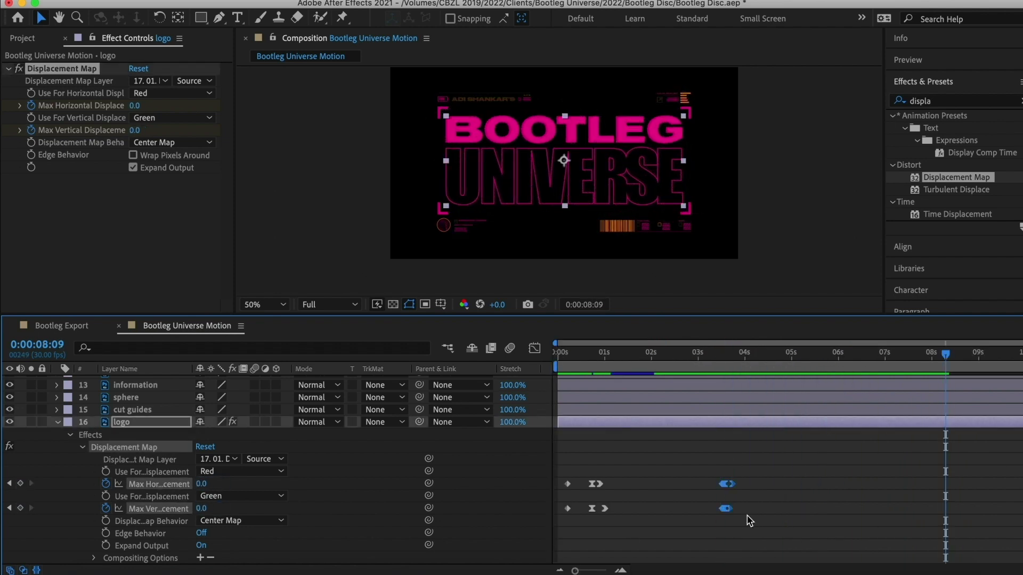
pyautogui.press('super+c')
pyautogui.press('super+v')
pyautogui.press(';')
pyautogui.moveTo(880, 509); pyautogui.dragTo(899, 509)
pyautogui.moveTo(915, 484); pyautogui.dragTo(862, 485)
pyautogui.moveTo(795, 360); pyautogui.dragTo(845, 359)
pyautogui.moveTo(809, 509); pyautogui.dragTo(792, 509)
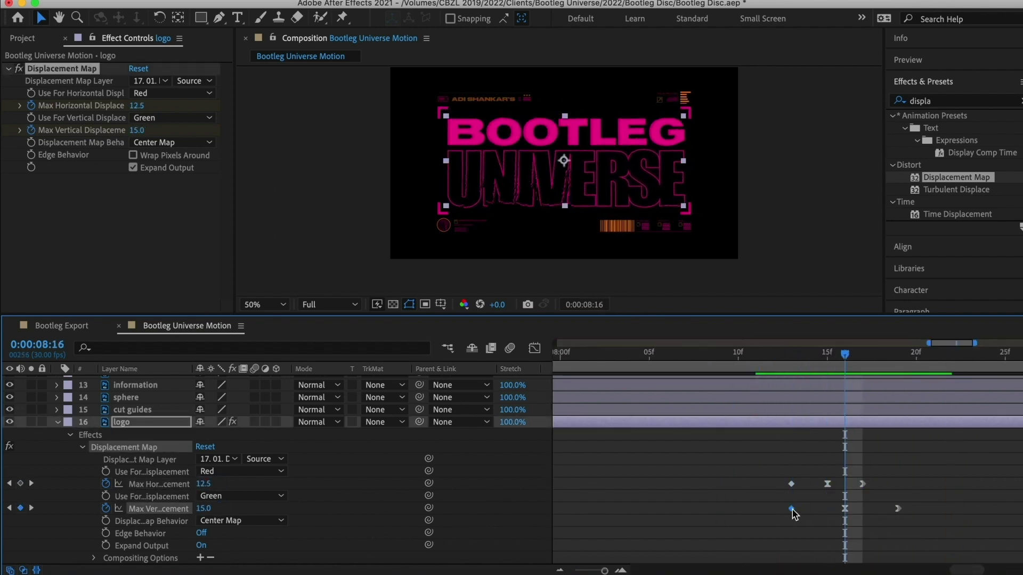
pyautogui.press('space')
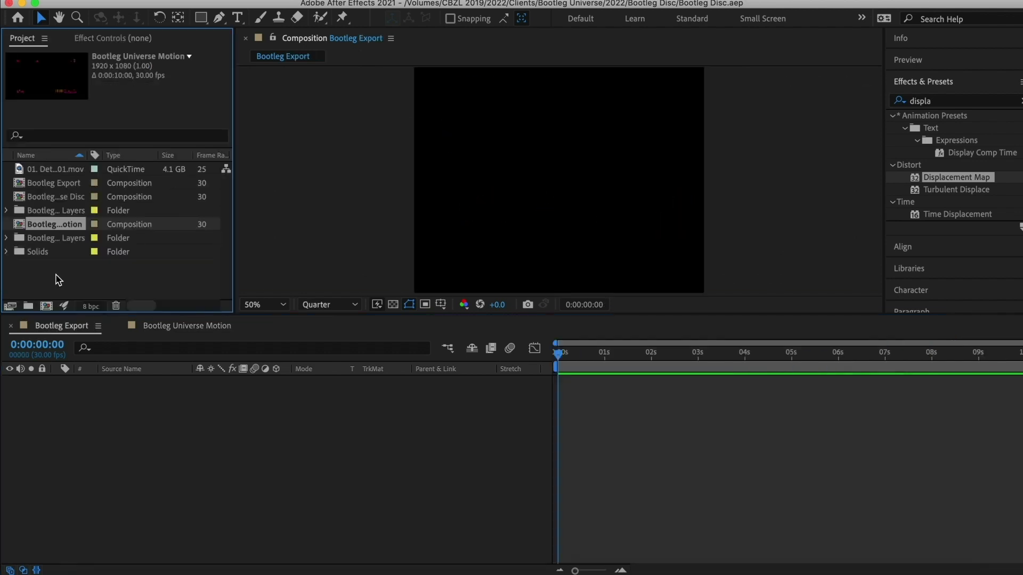
# - Add the Bootleg Universe Motion composition to the Bootleg Export timeline and preview it at Full resolution
pyautogui.moveTo(55, 275); pyautogui.dragTo(70, 417)
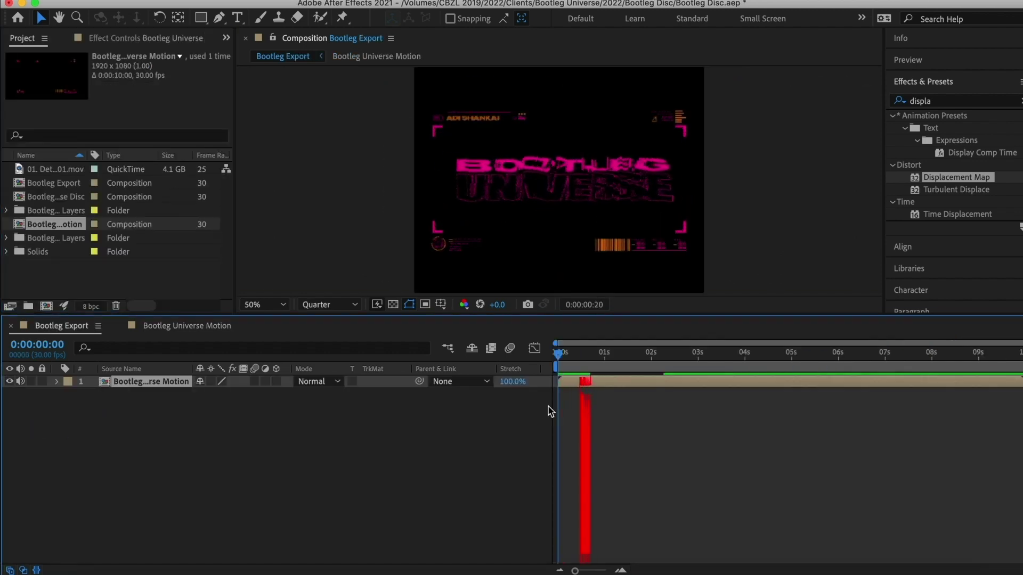
pyautogui.click(335, 305)
pyautogui.click(331, 335)
pyautogui.moveTo(615, 355); pyautogui.dragTo(450, 358)
pyautogui.press('space')
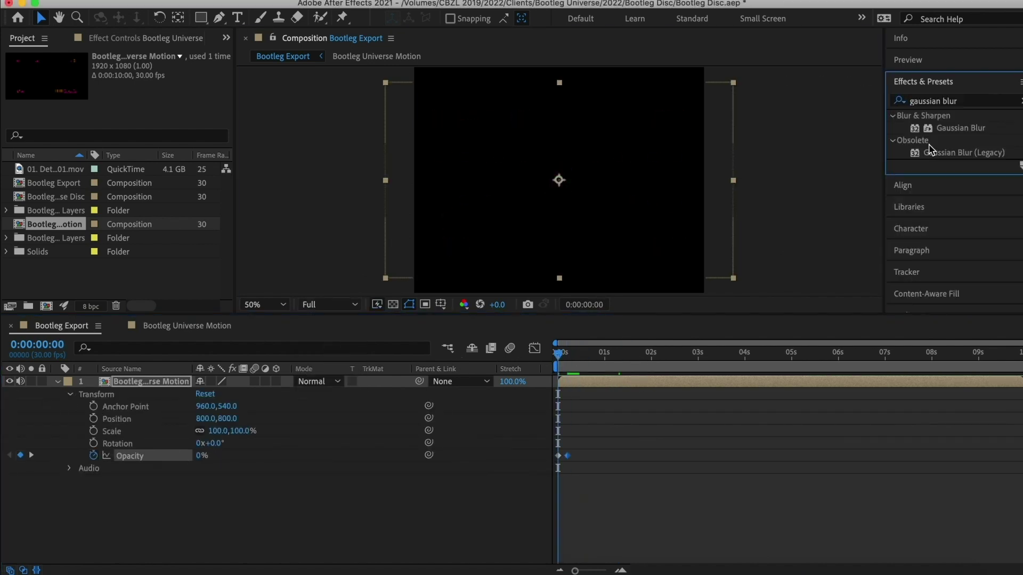
# - Duplicate the Bootleg Universe Motion layer, apply Gaussian Blur (Legacy) with a Blurriness of 44, and preview the result
pyautogui.press('super+d')
pyautogui.doubleClick(964, 153)
pyautogui.click(58, 394)
pyautogui.click(134, 82)
pyautogui.write('44')
pyautogui.press('Return')
pyautogui.press('space')
# - Copy the chosen artwork layers from the Bootleg Universe Motion composition and paste them into Bootleg Export
pyautogui.click(186, 326)
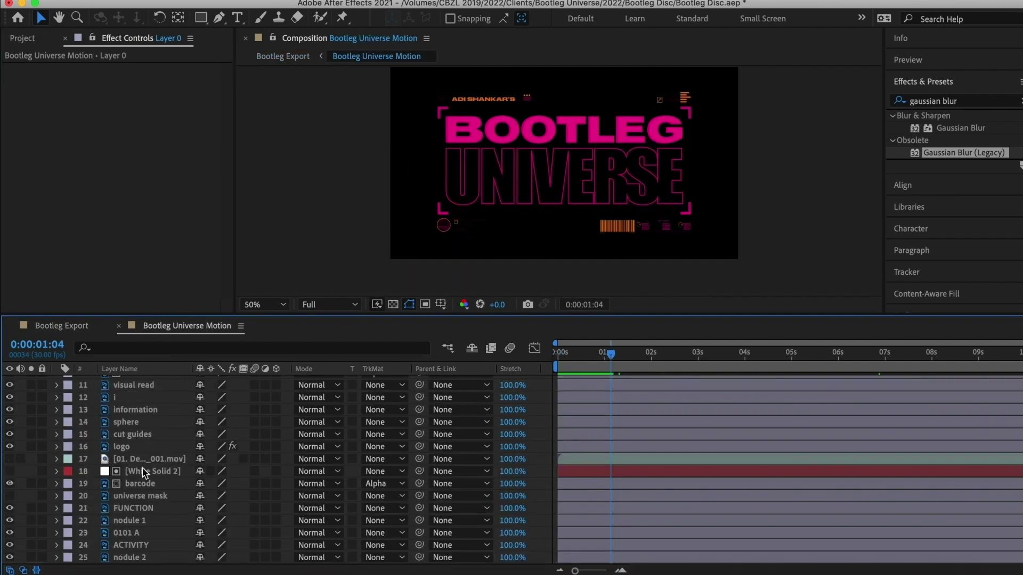
pyautogui.scroll(2, 142, 474)
pyautogui.click(133, 558)
pyautogui.keyDown('shift'); pyautogui.click(141, 546); pyautogui.keyUp('shift')
pyautogui.scroll(-4, 130, 482)
pyautogui.click(133, 418)
pyautogui.click(62, 326)
pyautogui.press('super+v')
pyautogui.click(151, 442)
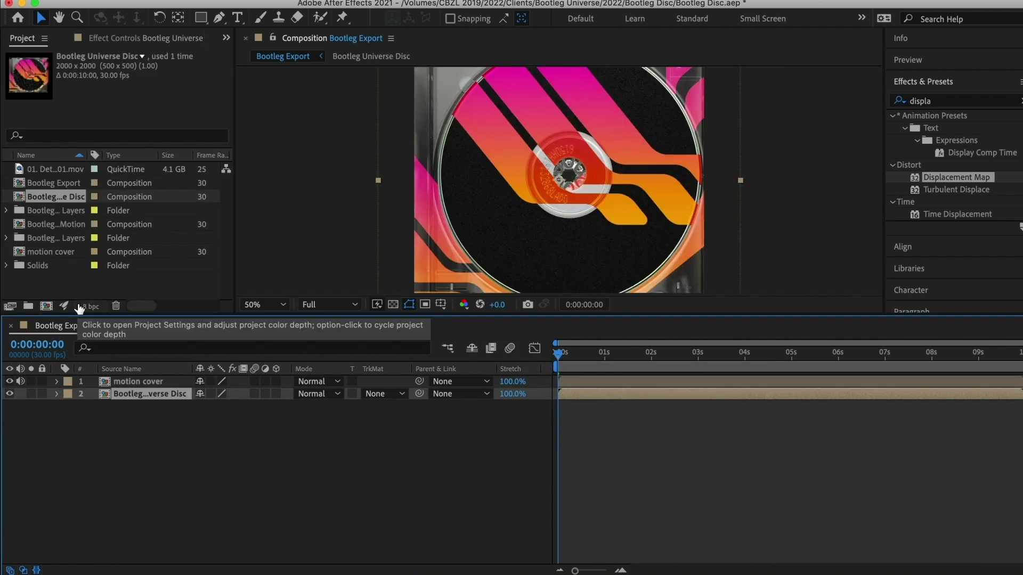
# - Scale the Bootleg Universe Disc layer to 73% in Bootleg Export and preview it with the motion cover
pyautogui.click(57, 394)
pyautogui.click(70, 406)
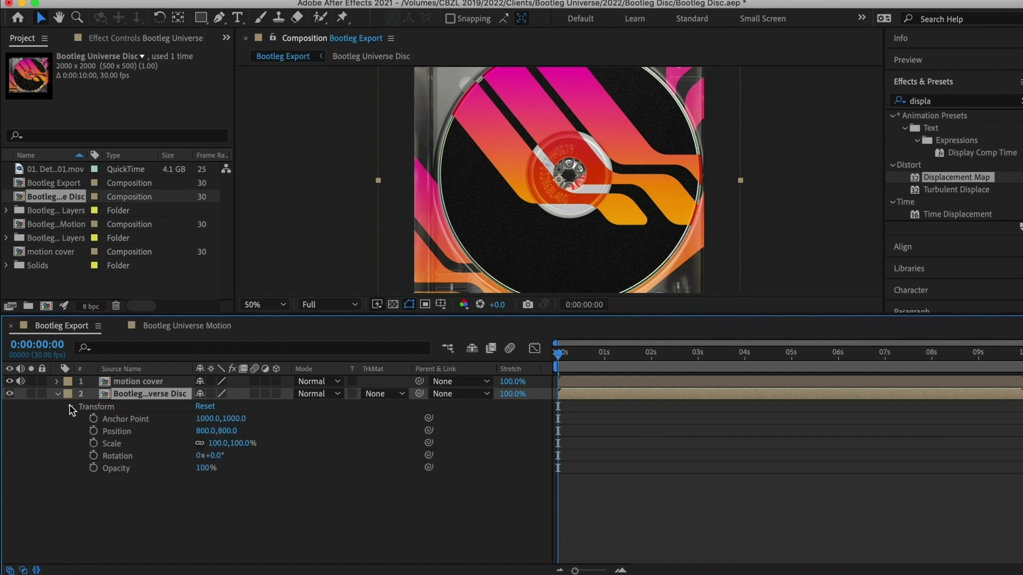
pyautogui.moveTo(216, 443); pyautogui.dragTo(195, 449)
pyautogui.click(142, 382)
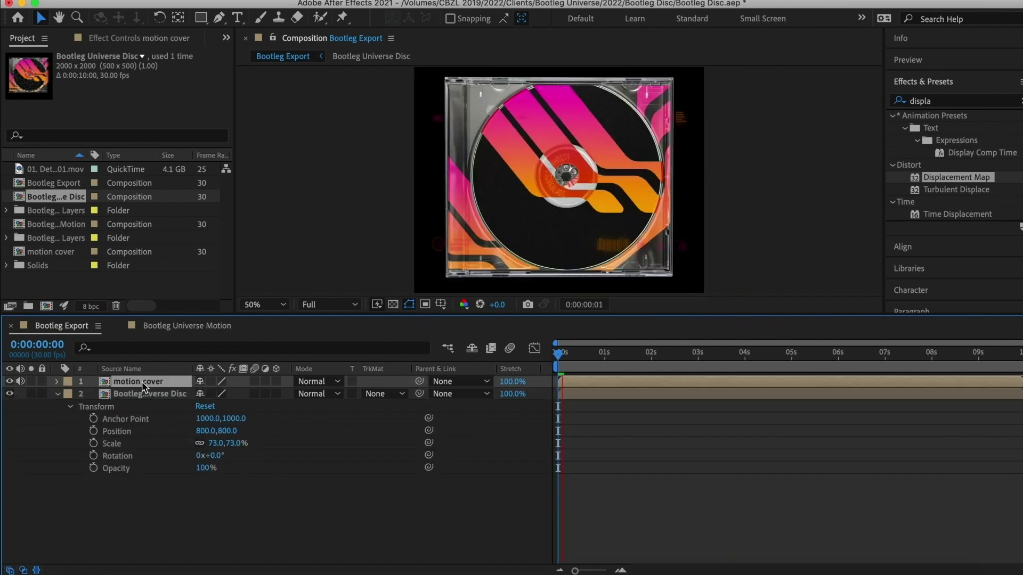
pyautogui.press('space')
pyautogui.press('space')
# - Scale the motion cover layer to 72% and move it down over the disc case to about 836, 980
pyautogui.click(57, 381)
pyautogui.click(71, 394)
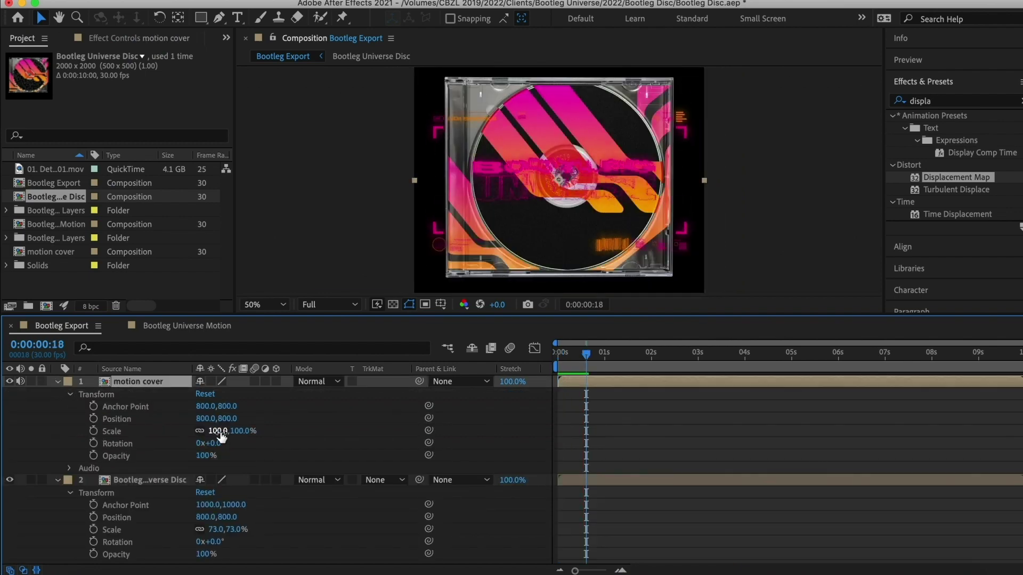
pyautogui.moveTo(218, 431); pyautogui.dragTo(202, 432)
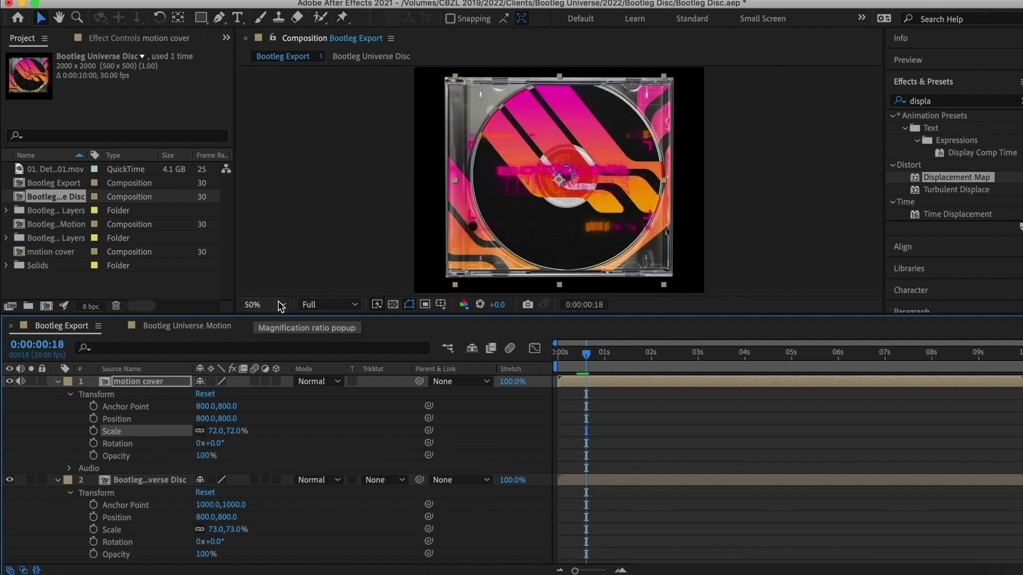
pyautogui.moveTo(528, 184); pyautogui.dragTo(536, 216)
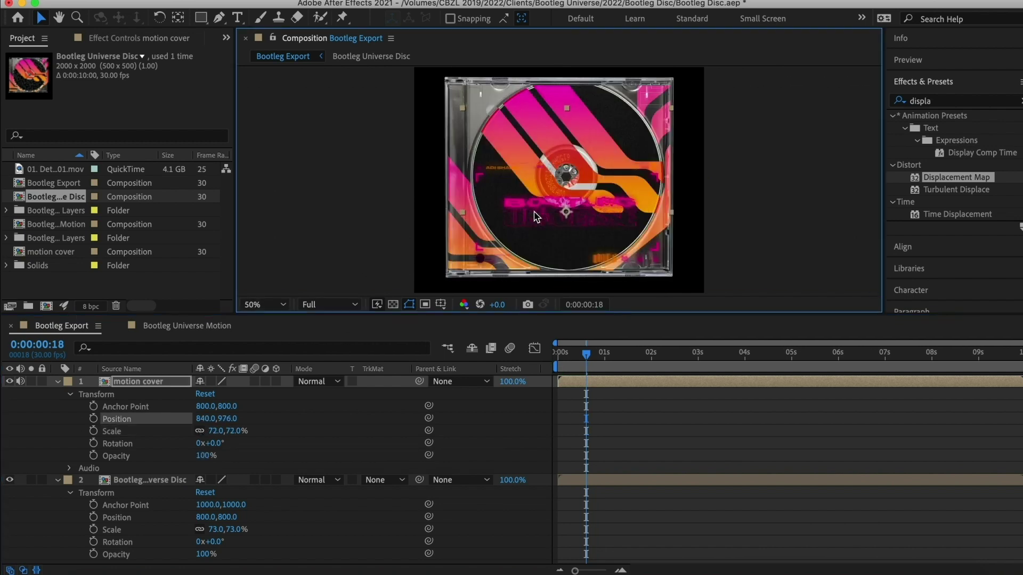
pyautogui.click(58, 382)
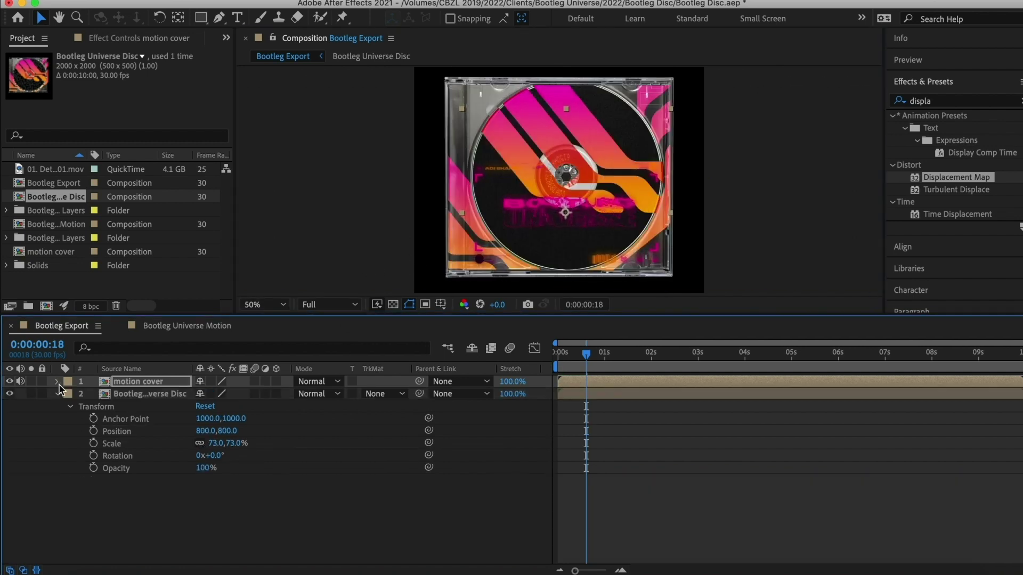
# - Apply Hue/Saturation to the Bootleg Universe Disc layer with Master Saturation at -40, and save the project
pyautogui.click(131, 394)
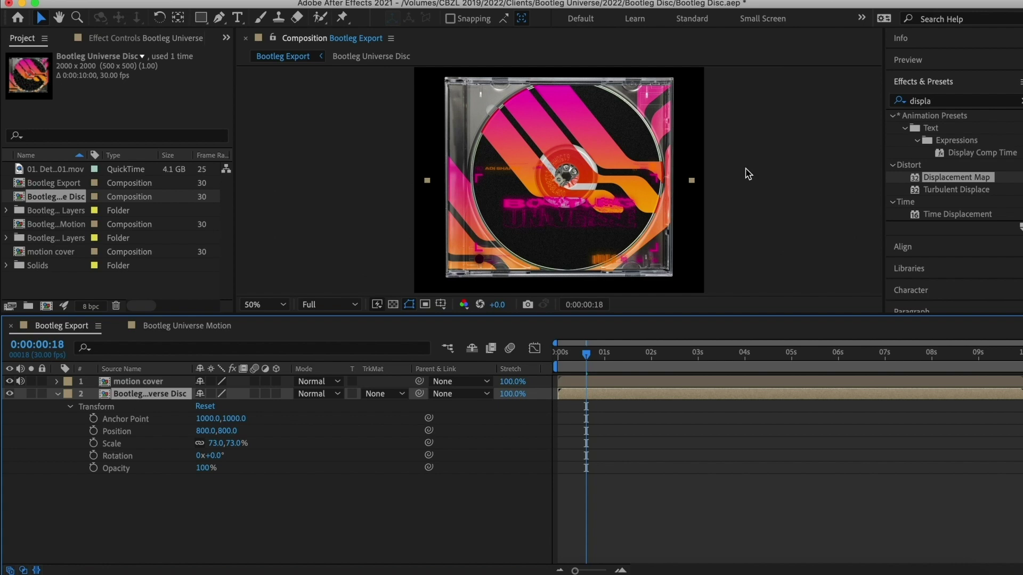
pyautogui.click(936, 101)
pyautogui.write('hue')
pyautogui.doubleClick(973, 179)
pyautogui.moveTo(124, 200); pyautogui.dragTo(101, 206)
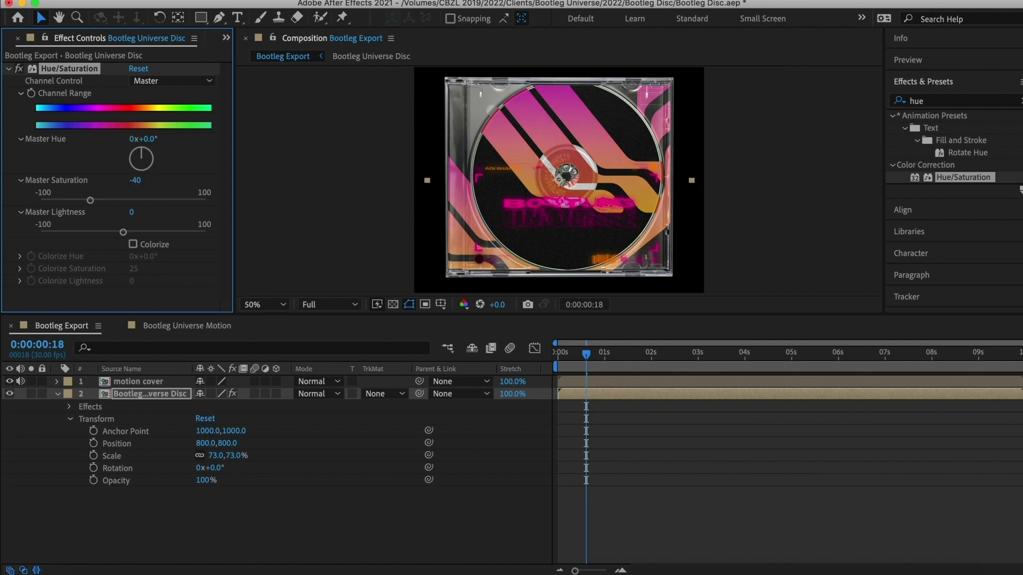
pyautogui.press('space')
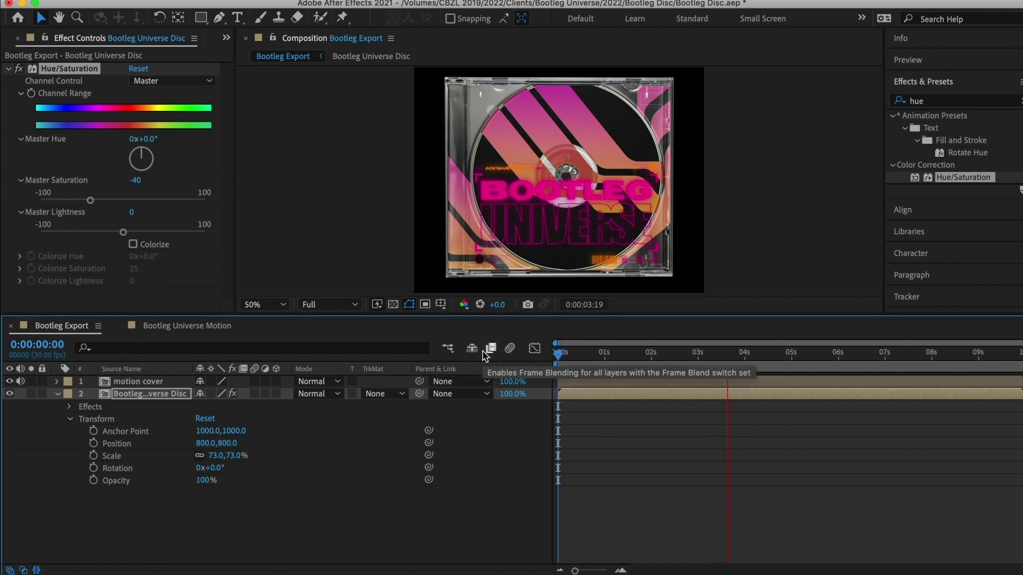
pyautogui.hotkey('ctrl', 's')
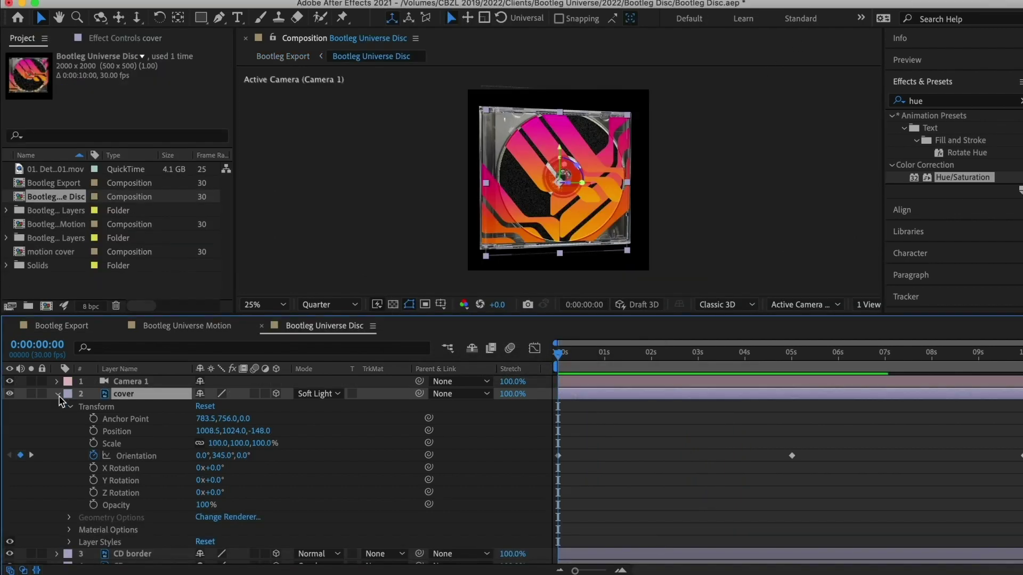
# - Examine the layer transforms and the cover layer's Orientation keyframes in the Bootleg Universe Disc composition
pyautogui.click(58, 395)
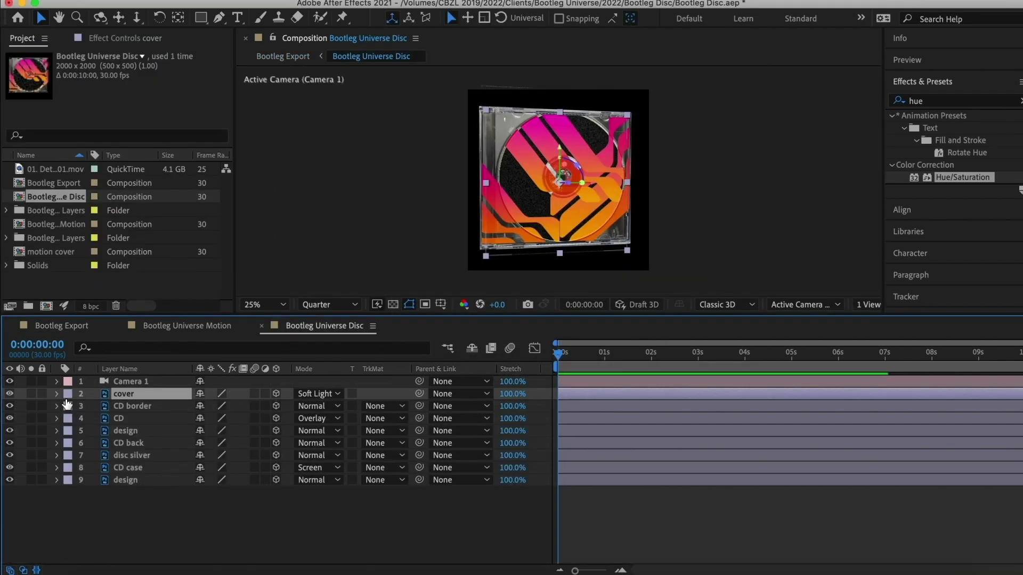
pyautogui.click(56, 481)
pyautogui.click(57, 468)
pyautogui.click(57, 456)
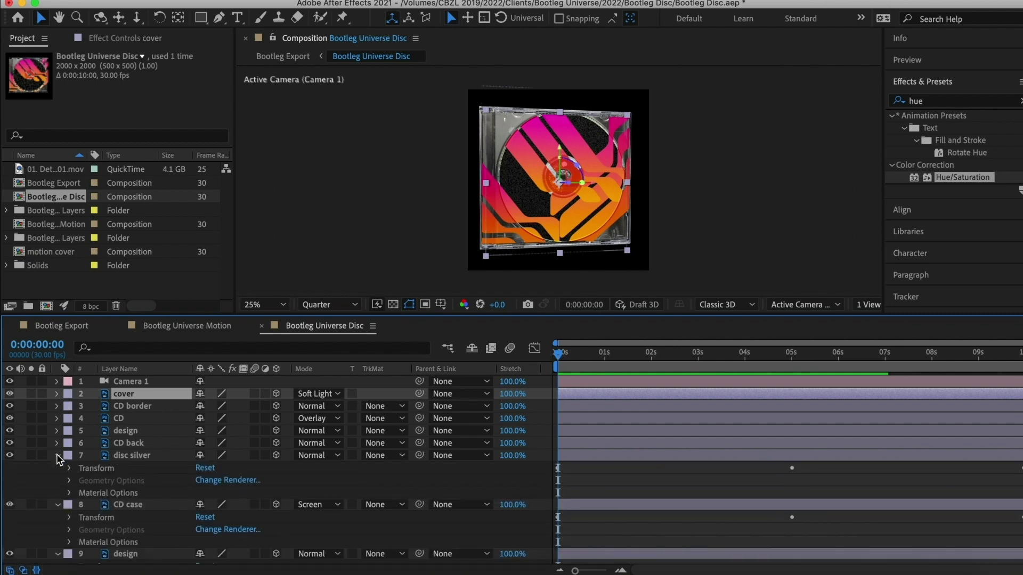
pyautogui.click(56, 395)
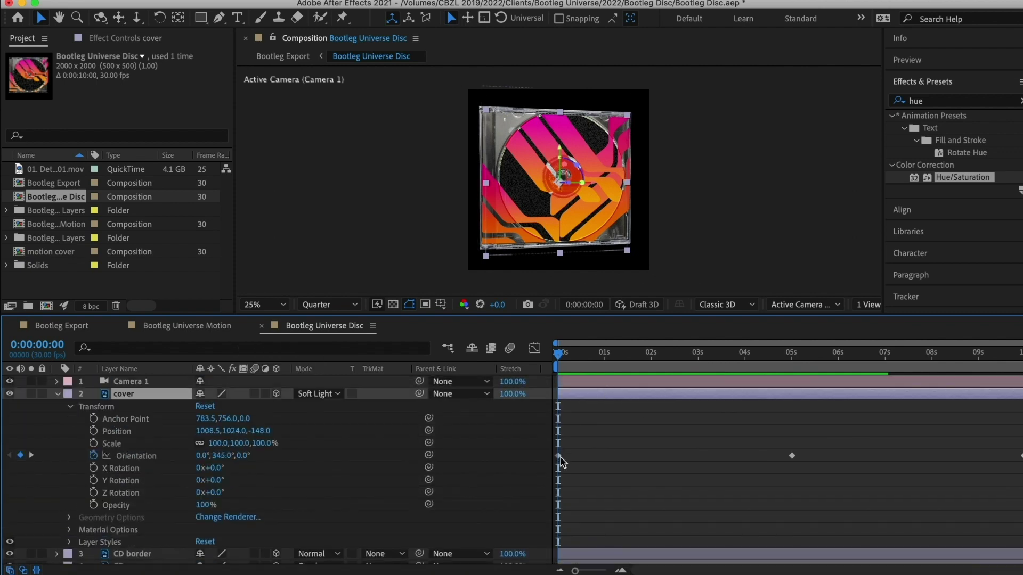
pyautogui.moveTo(559, 354); pyautogui.dragTo(515, 359)
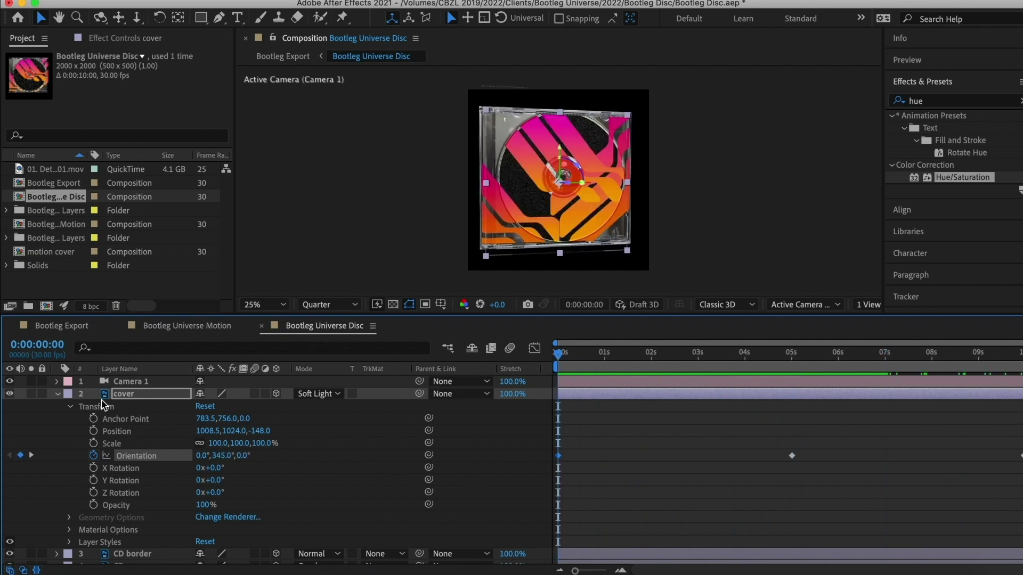
# - Try adjusting the CD case layer's depth and undo the change
pyautogui.click(57, 395)
pyautogui.click(56, 468)
pyautogui.scroll(-2, 160, 458)
pyautogui.moveTo(267, 497); pyautogui.dragTo(310, 498)
pyautogui.press('super+z')
pyautogui.press('super+z')
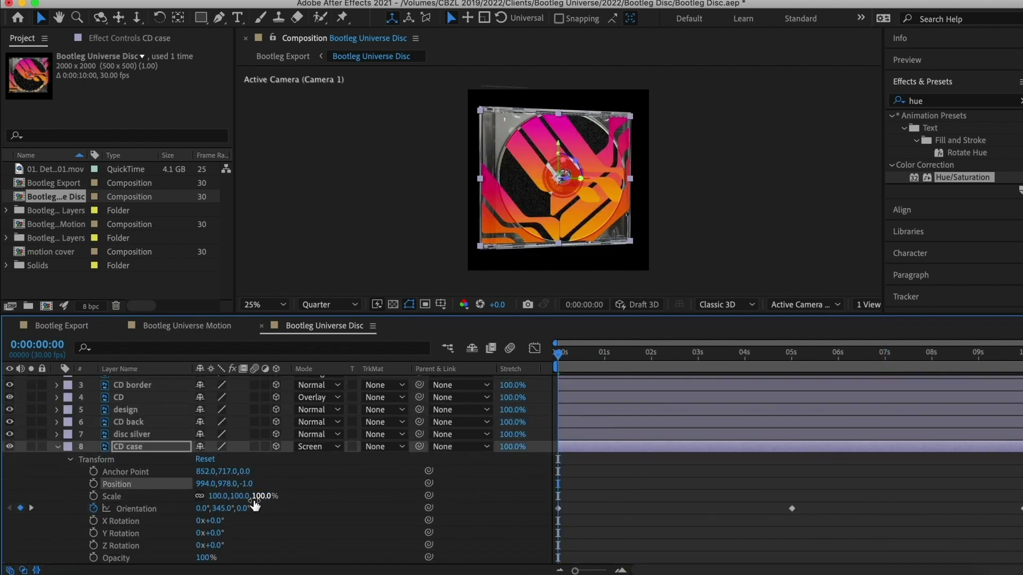
# - Reveal the transform properties of the CD, design and CD back layers, and hide the cover layer
pyautogui.click(31, 508)
pyautogui.scroll(2, 43, 458)
pyautogui.click(124, 394)
pyautogui.click(56, 443)
pyautogui.click(57, 430)
pyautogui.click(57, 418)
pyautogui.click(57, 394)
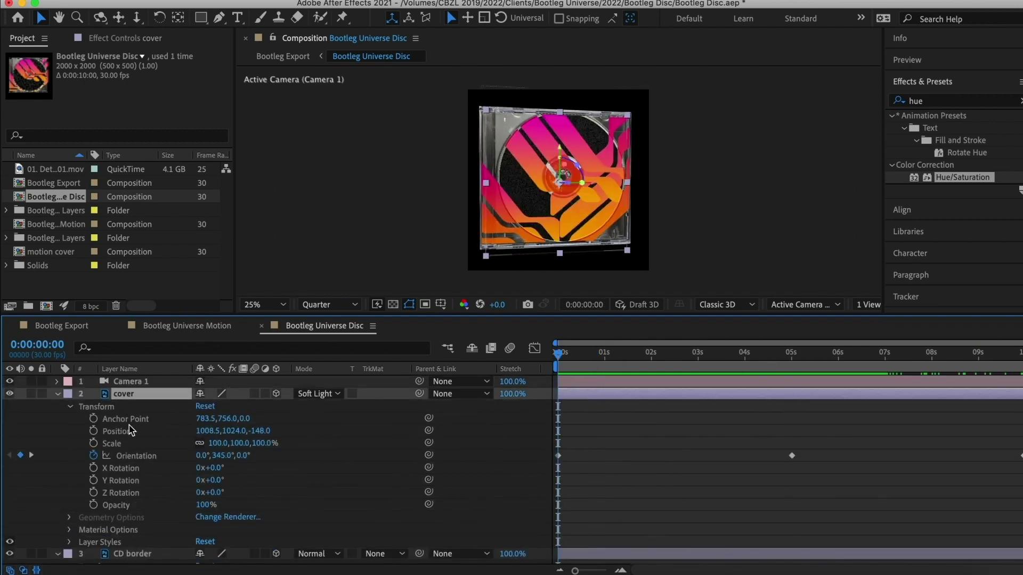
pyautogui.scroll(-3, 130, 429)
pyautogui.click(201, 490)
pyautogui.scroll(3, 106, 458)
pyautogui.click(10, 393)
# - Push the disc's design layer (layer 5) back to a Position Z of 55 and scrub the timeline to check the parallax
pyautogui.scroll(-5, 32, 427)
pyautogui.click(124, 386)
pyautogui.click(70, 400)
pyautogui.scroll(-4, 238, 475)
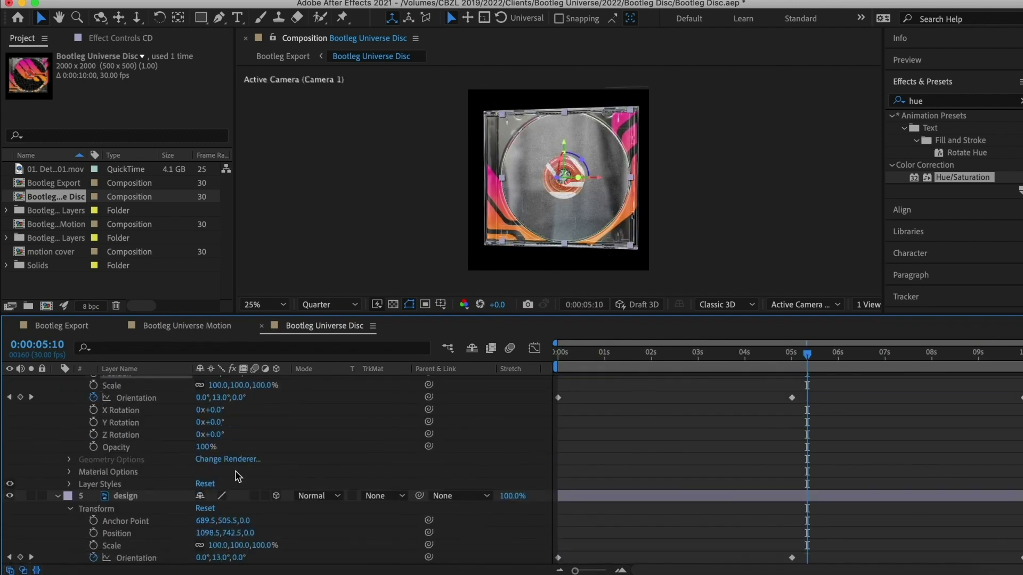
pyautogui.moveTo(256, 484)
pyautogui.mouseDown()
pyautogui.moveTo(288, 484)
pyautogui.moveTo(261, 496)
pyautogui.mouseUp()
pyautogui.scroll(3, 251, 474)
pyautogui.moveTo(808, 354); pyautogui.dragTo(626, 353)
# - Push the back insert's design layer (layer 9) to a Position Z of about 236 and scrub to check its depth
pyautogui.scroll(-5, 126, 500)
pyautogui.click(126, 521)
pyautogui.click(70, 532)
pyautogui.scroll(-2, 126, 501)
pyautogui.moveTo(253, 484); pyautogui.dragTo(400, 468)
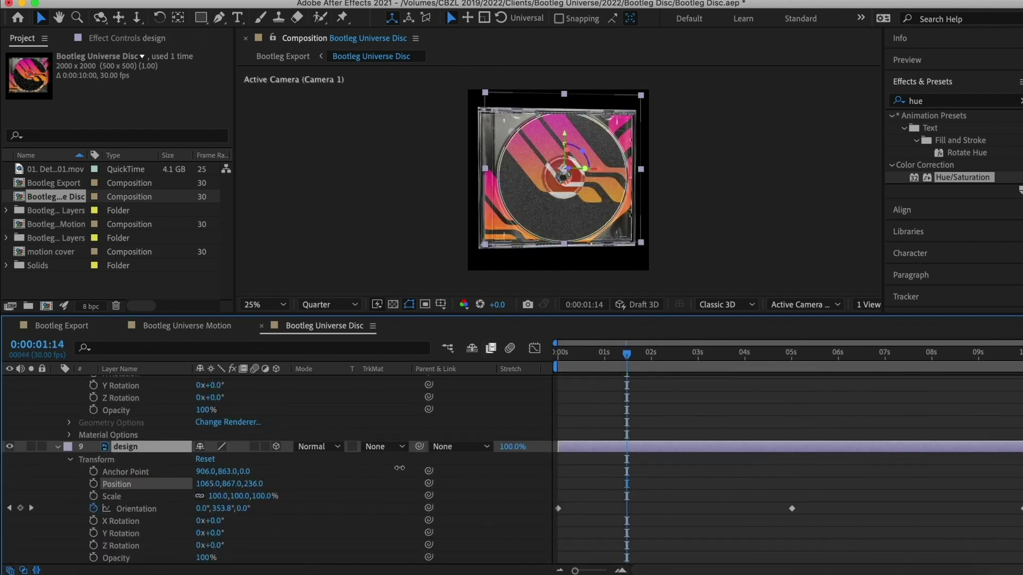
pyautogui.moveTo(661, 353); pyautogui.dragTo(558, 353)
pyautogui.click(687, 353)
# - Set the cover layer's Position Z to -50 and scrub back to the start of the rotation
pyautogui.scroll(5, 682, 404)
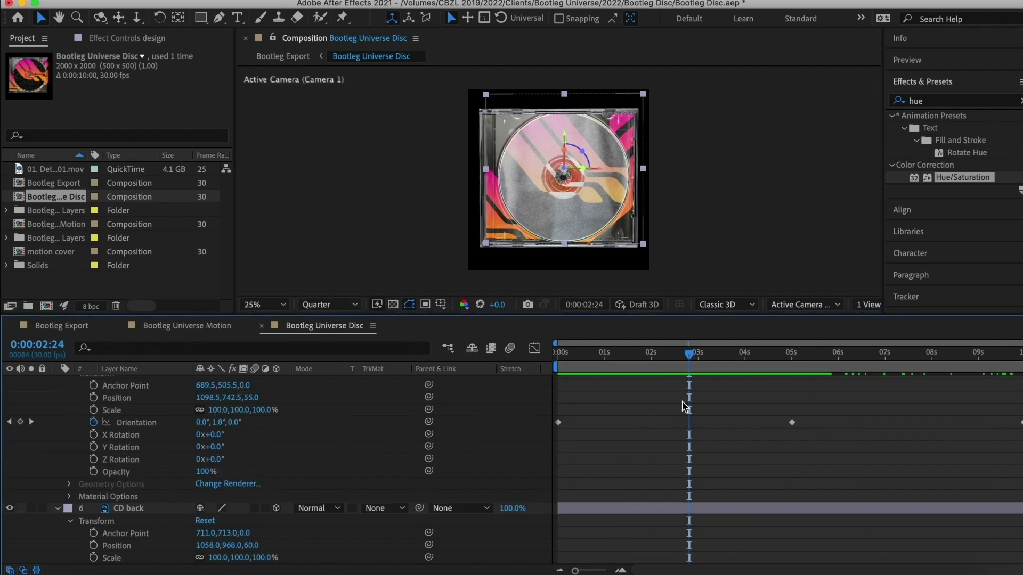
pyautogui.press('u')
pyautogui.moveTo(686, 354)
pyautogui.mouseDown()
pyautogui.moveTo(655, 357)
pyautogui.moveTo(684, 355)
pyautogui.mouseUp()
pyautogui.click(133, 406)
pyautogui.click(57, 419)
pyautogui.click(57, 385)
pyautogui.moveTo(258, 423); pyautogui.dragTo(247, 422)
pyautogui.moveTo(684, 353); pyautogui.dragTo(558, 353)
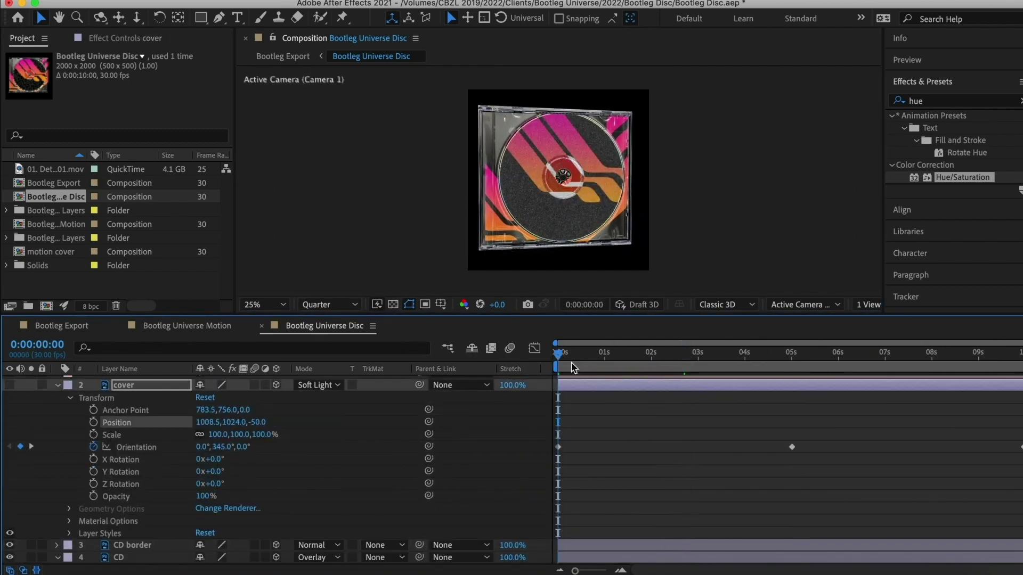
# - Set the disc silver layer's Position Z to -65 and preview the rotating case
pyautogui.scroll(-8, 250, 453)
pyautogui.moveTo(255, 484); pyautogui.dragTo(246, 484)
pyautogui.press('space')
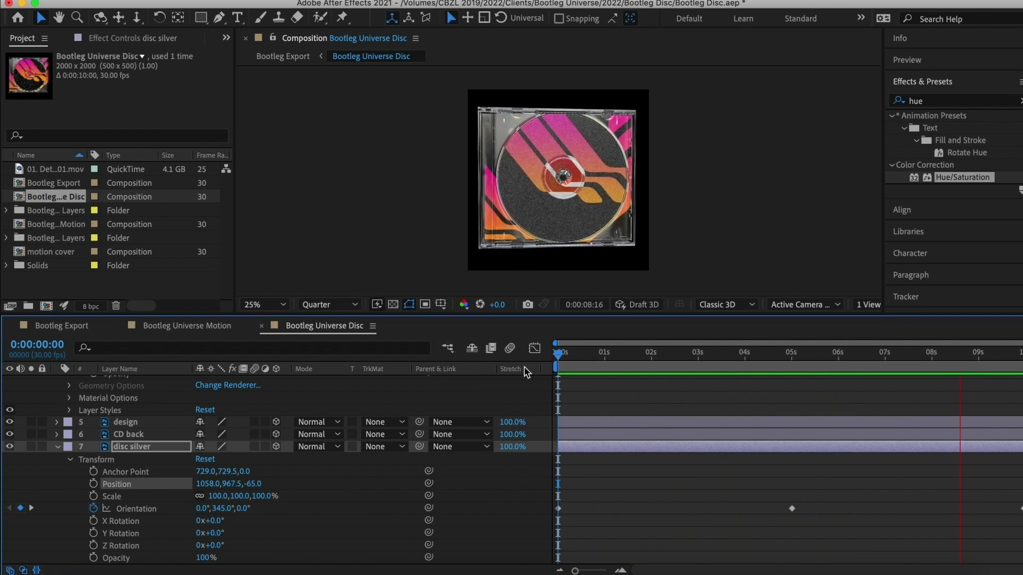
# - Make the motion cover layer in Bootleg Export a 3D layer and reveal its transform properties
pyautogui.click(61, 325)
pyautogui.moveTo(558, 353); pyautogui.dragTo(502, 361)
pyautogui.click(276, 381)
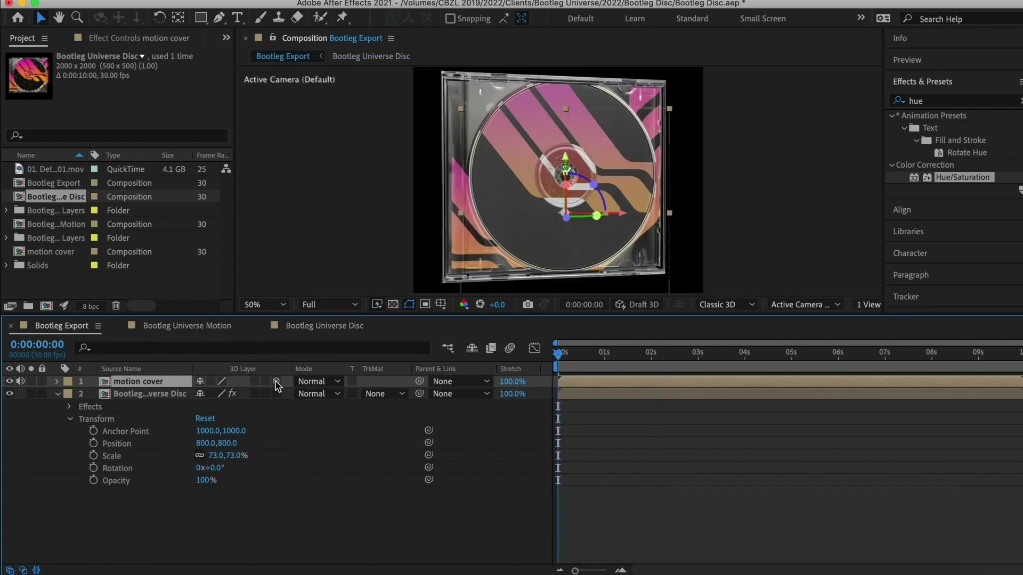
pyautogui.click(58, 382)
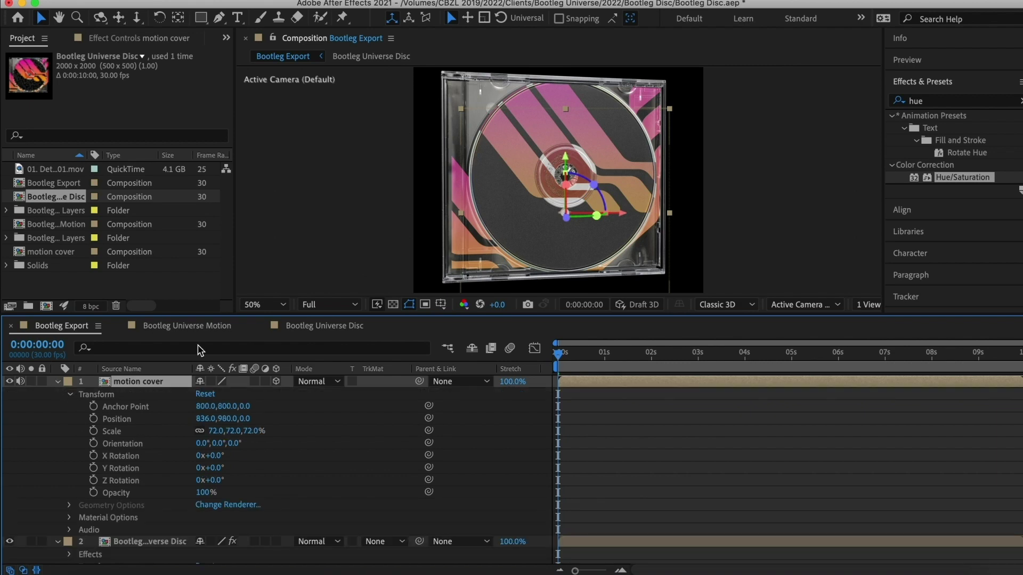
# - Copy the cover layer's Orientation keyframes from Bootleg Universe Disc and paste them onto the motion cover layer in Bootleg Export
pyautogui.click(308, 326)
pyautogui.click(121, 394)
pyautogui.click(57, 394)
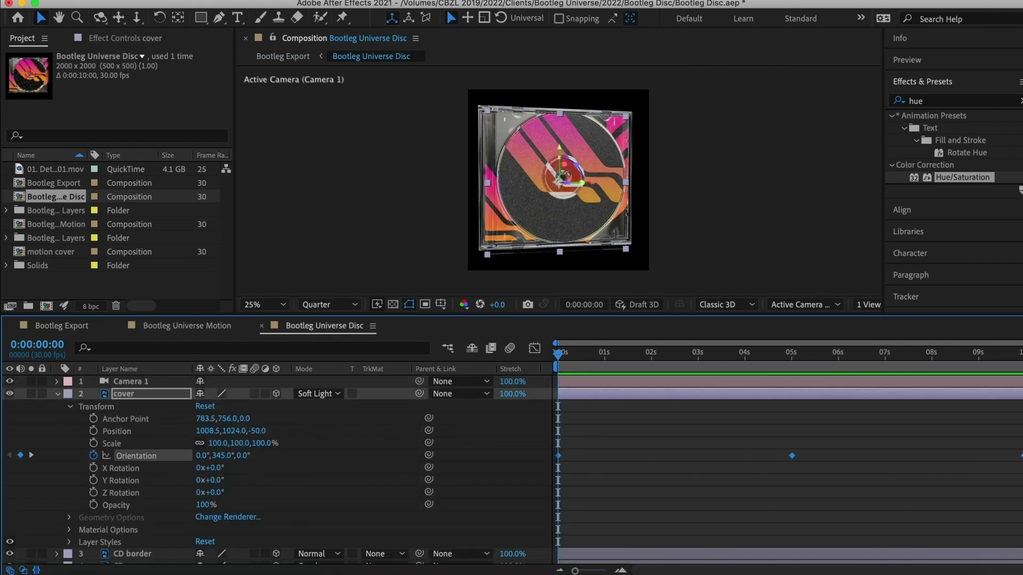
pyautogui.click(73, 326)
pyautogui.hotkey('ctrl', 'v')
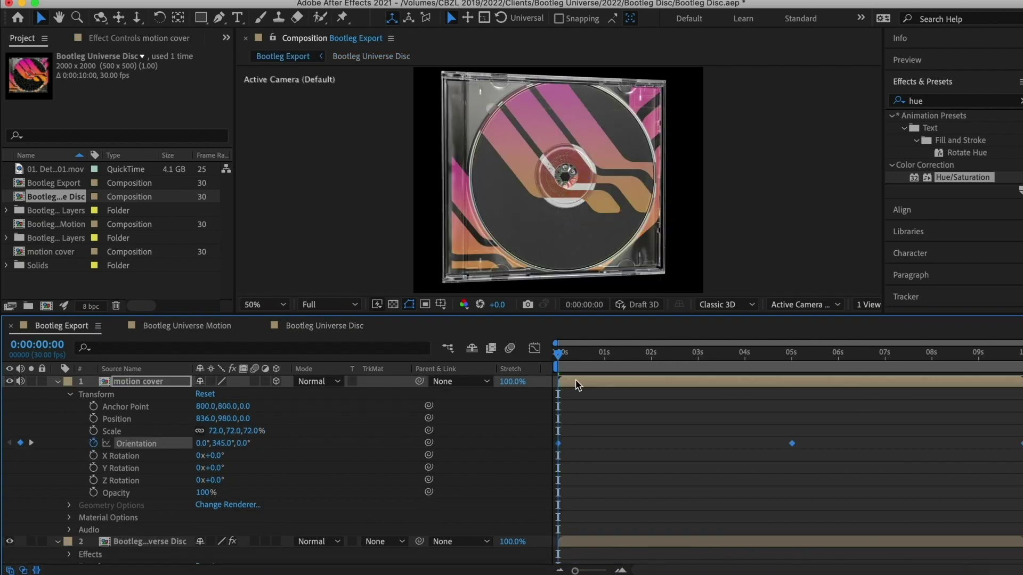
# - Lower the preview resolution to Quarter and check how the motion cover follows the case rotation, including at the 5-second keyframe
pyautogui.click(328, 304)
pyautogui.click(331, 387)
pyautogui.press('space')
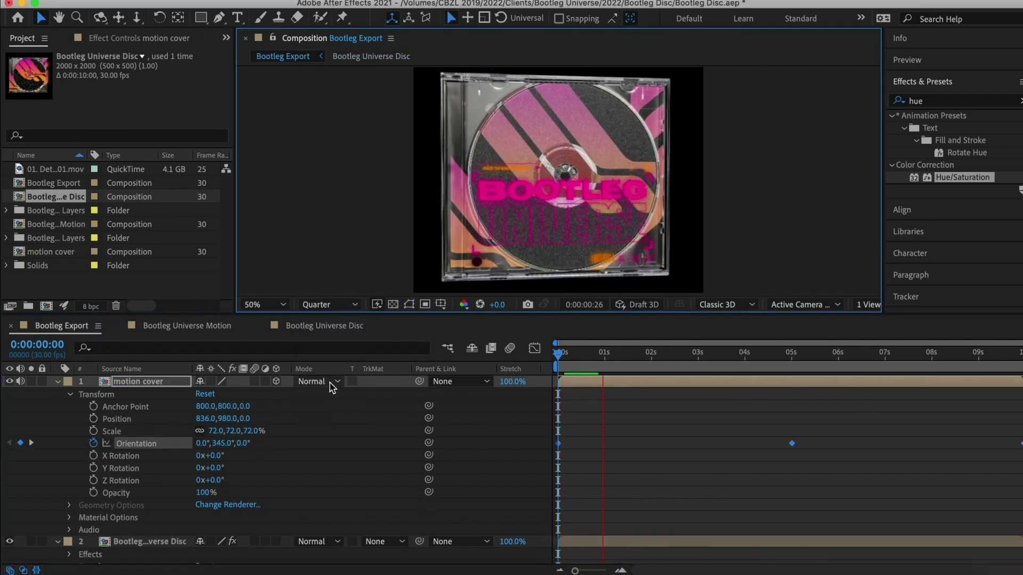
pyautogui.press('space')
pyautogui.click(792, 355)
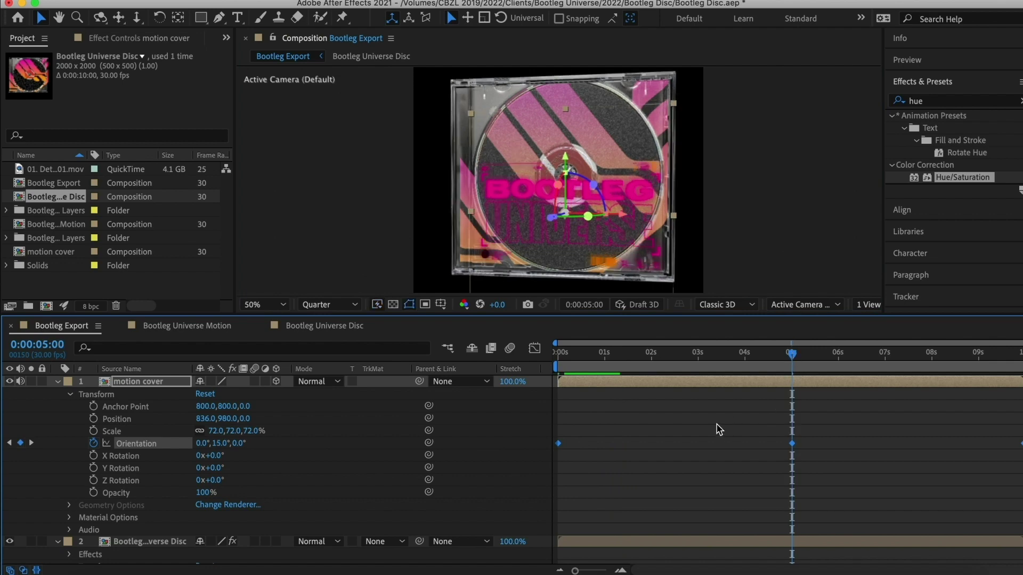
pyautogui.press('space')
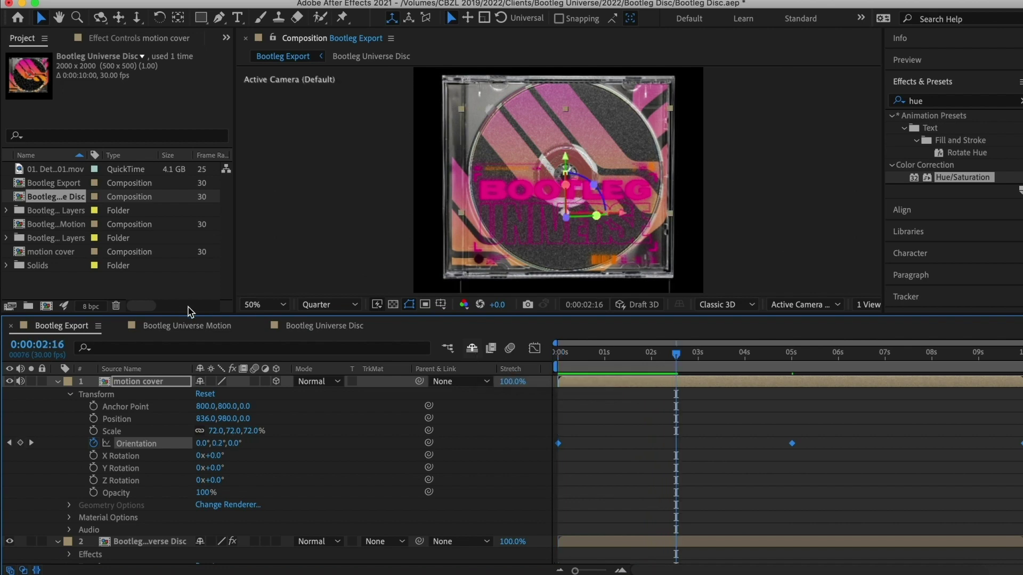
# - Hide the disc silver layer in the Bootleg Universe Disc composition and preview the rotation from the start
pyautogui.click(294, 327)
pyautogui.click(57, 395)
pyautogui.click(120, 433)
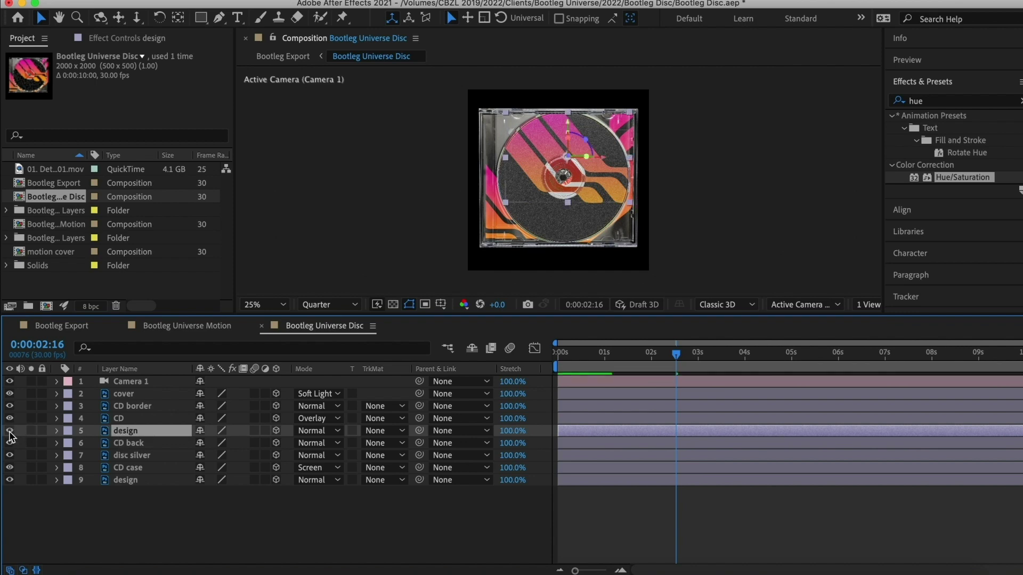
pyautogui.click(125, 443)
pyautogui.click(127, 456)
pyautogui.click(9, 456)
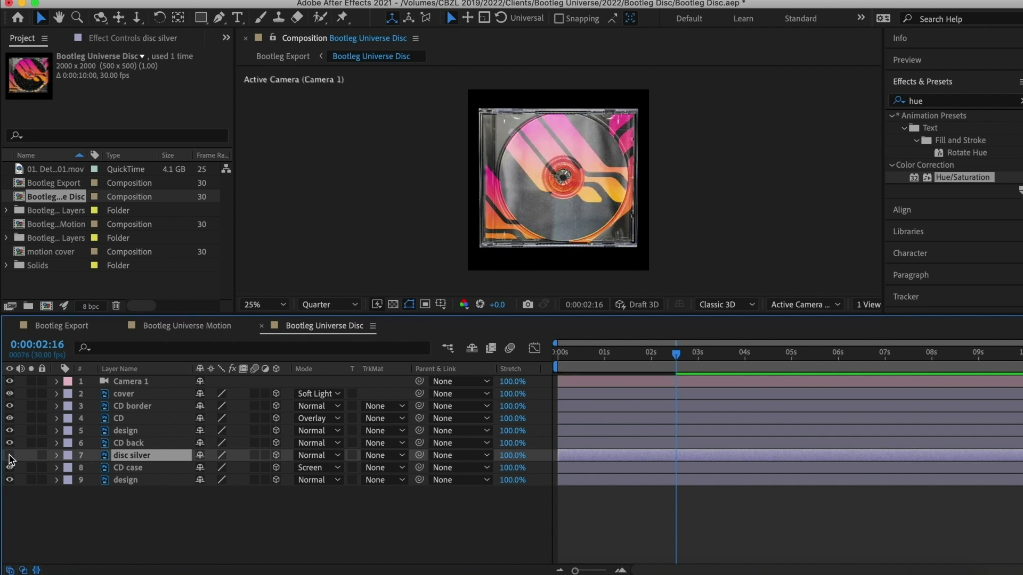
pyautogui.moveTo(626, 356); pyautogui.dragTo(548, 355)
pyautogui.press('space')
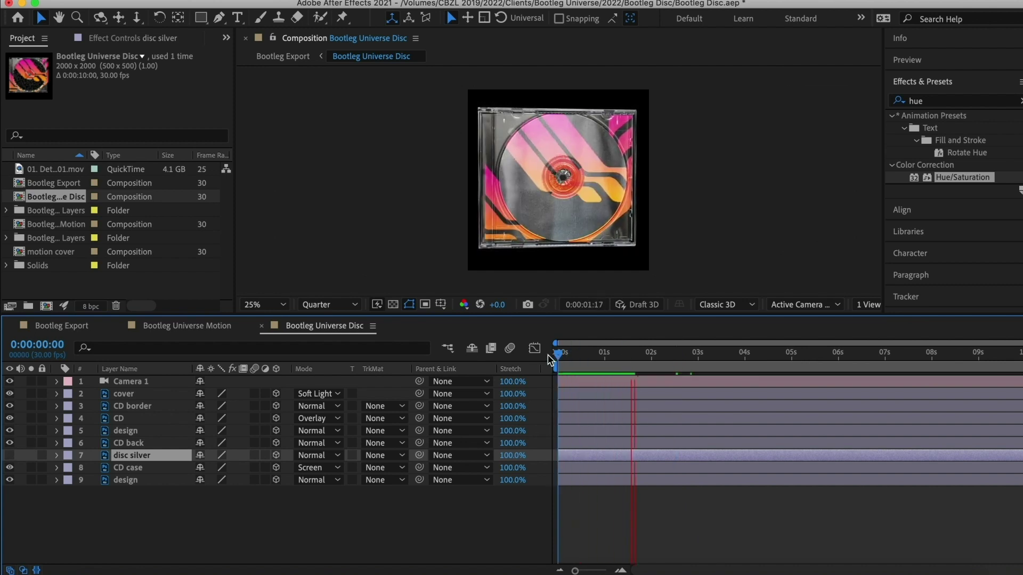
pyautogui.press('space')
# - Toggle the disc's design layer (layer 5) off and on to compare the disc with and without it
pyautogui.click(140, 431)
pyautogui.click(10, 430)
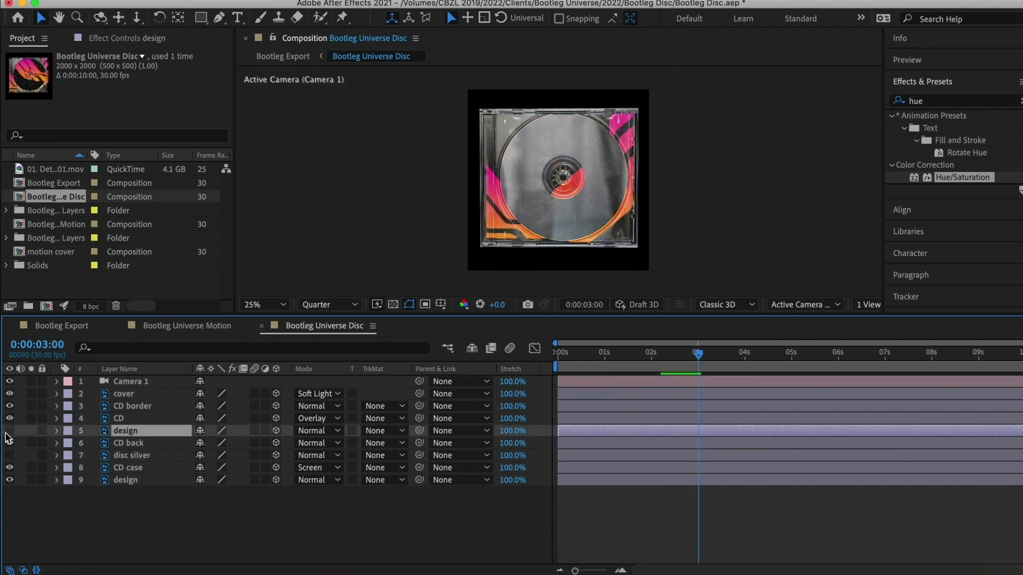
pyautogui.click(10, 430)
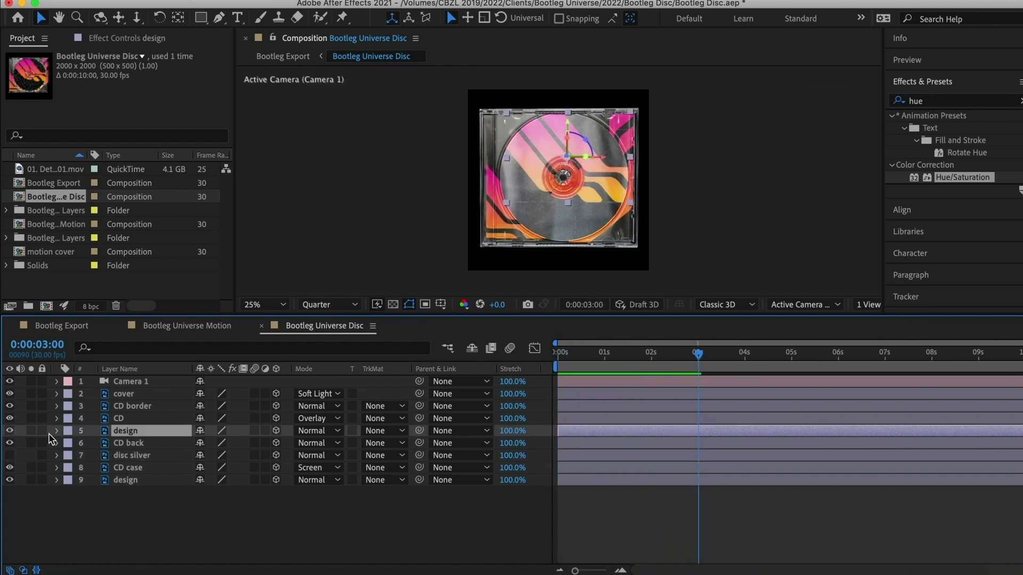
# - Try rotating the CD layer around its Y axis and undo the change
pyautogui.click(120, 419)
pyautogui.keyDown('shift'); pyautogui.click(122, 444); pyautogui.keyUp('shift')
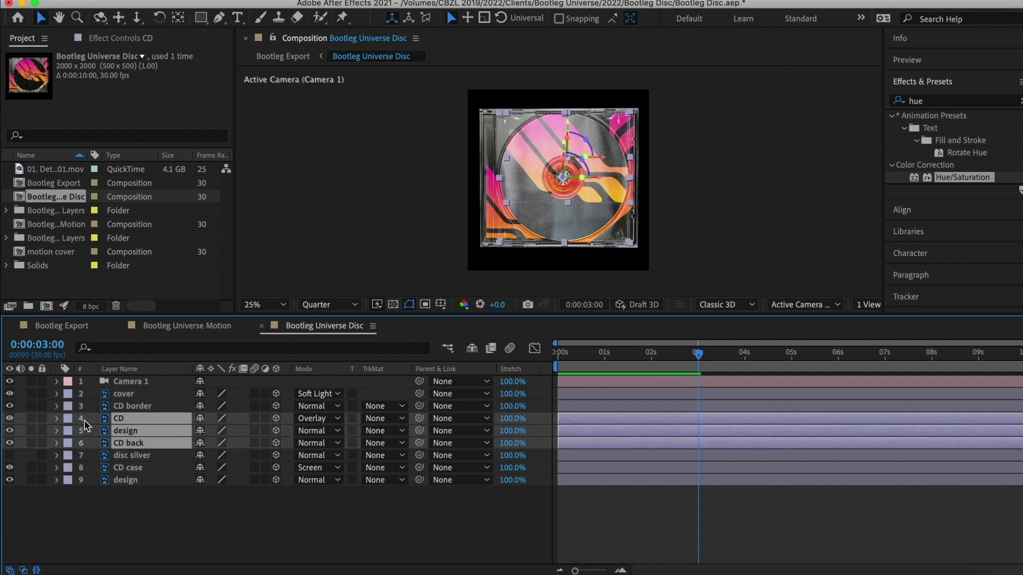
pyautogui.click(57, 419)
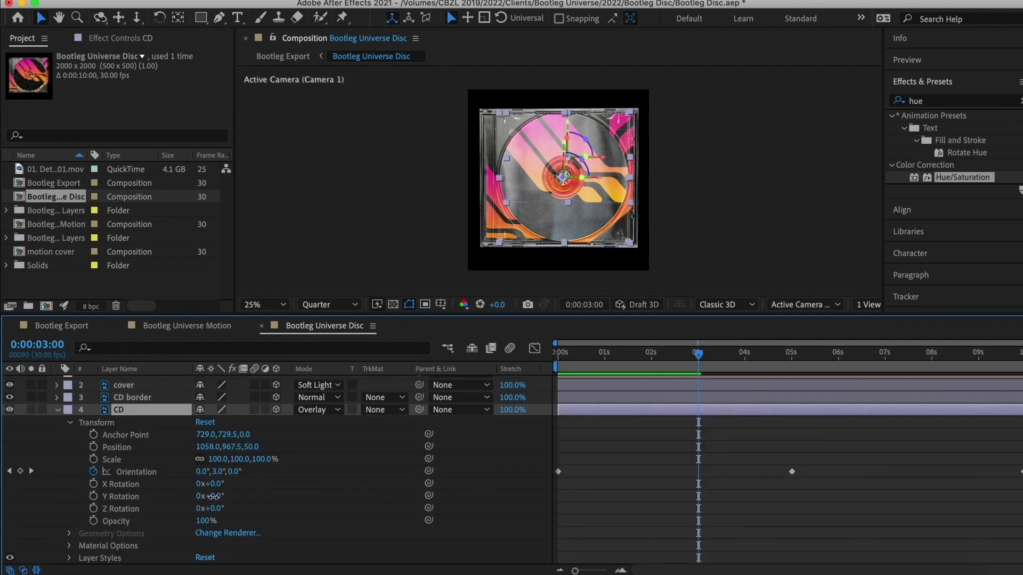
pyautogui.moveTo(213, 496); pyautogui.dragTo(169, 509)
pyautogui.press('super+z')
pyautogui.press('super+z')
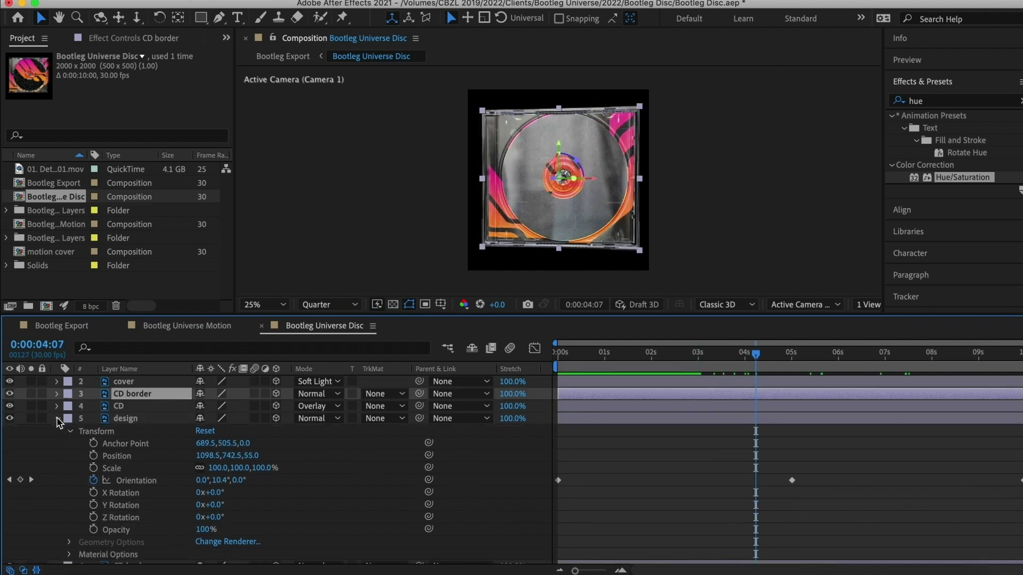
# - Set Position Z to 55 on the CD layer and 45 on design layer 5, and scrub the rotation to check their depth
pyautogui.click(57, 407)
pyautogui.moveTo(248, 444); pyautogui.dragTo(246, 443)
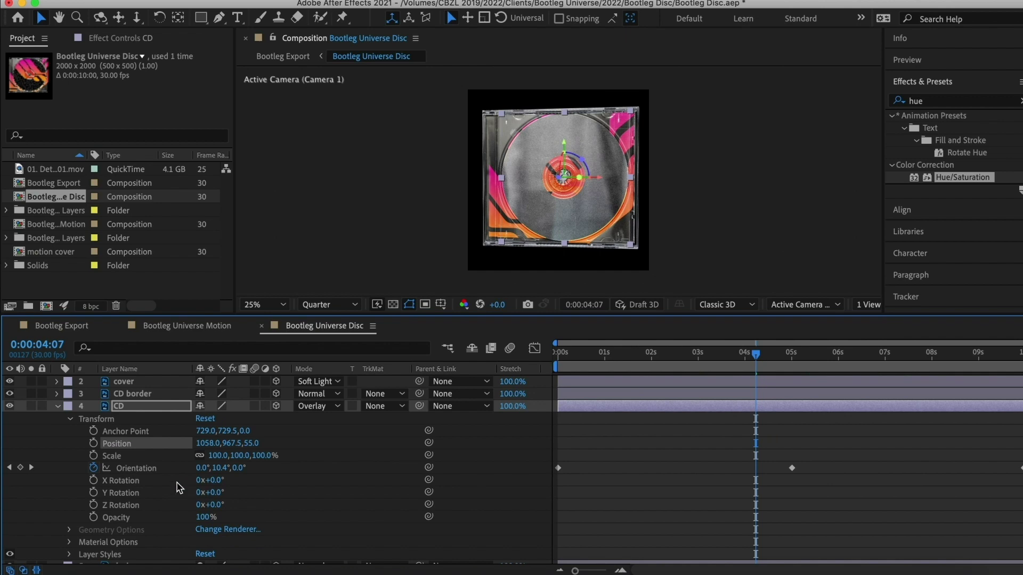
pyautogui.scroll(-5, 176, 486)
pyautogui.moveTo(252, 522); pyautogui.dragTo(246, 522)
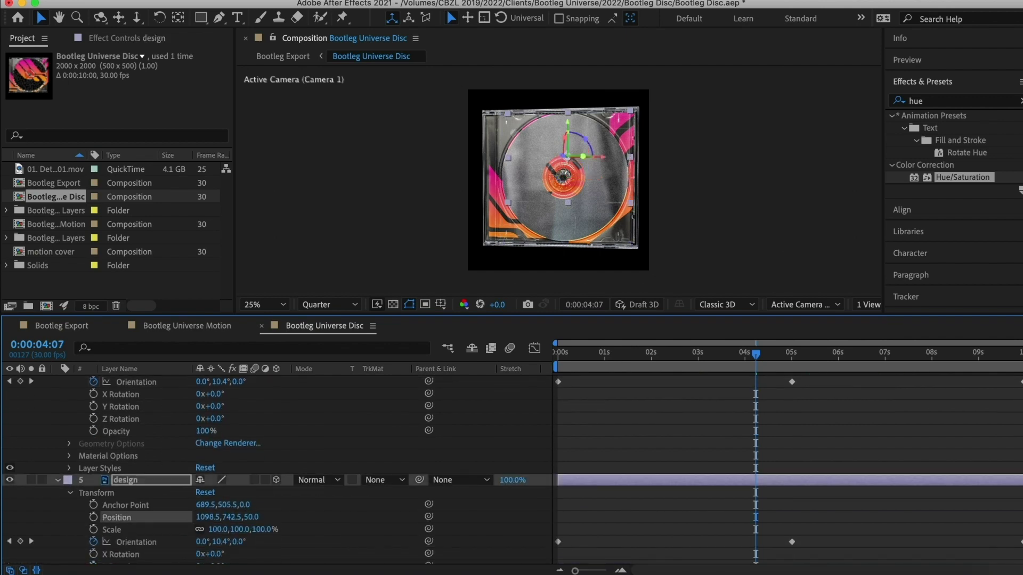
pyautogui.moveTo(660, 367); pyautogui.dragTo(889, 365)
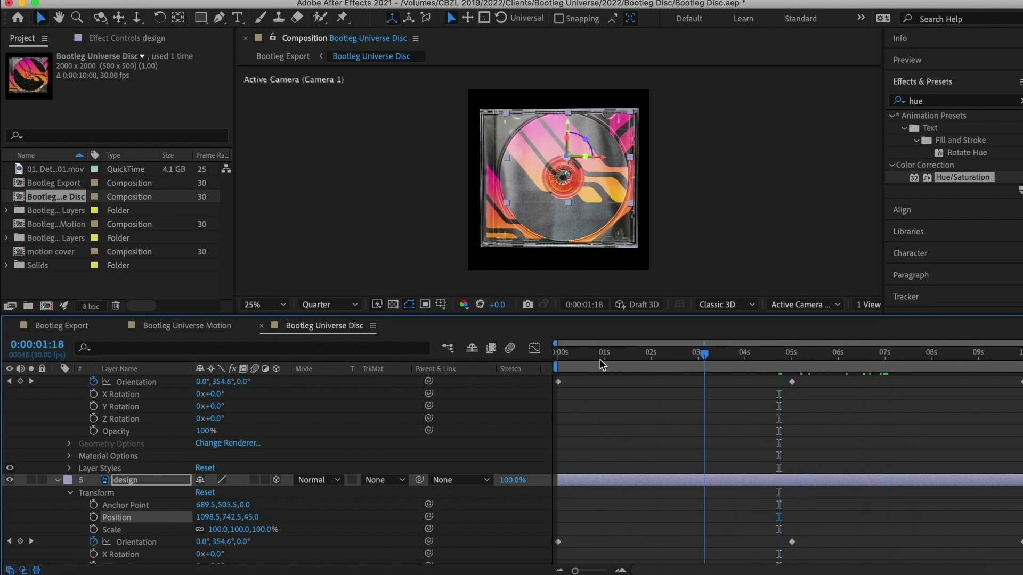
pyautogui.moveTo(600, 364); pyautogui.dragTo(547, 363)
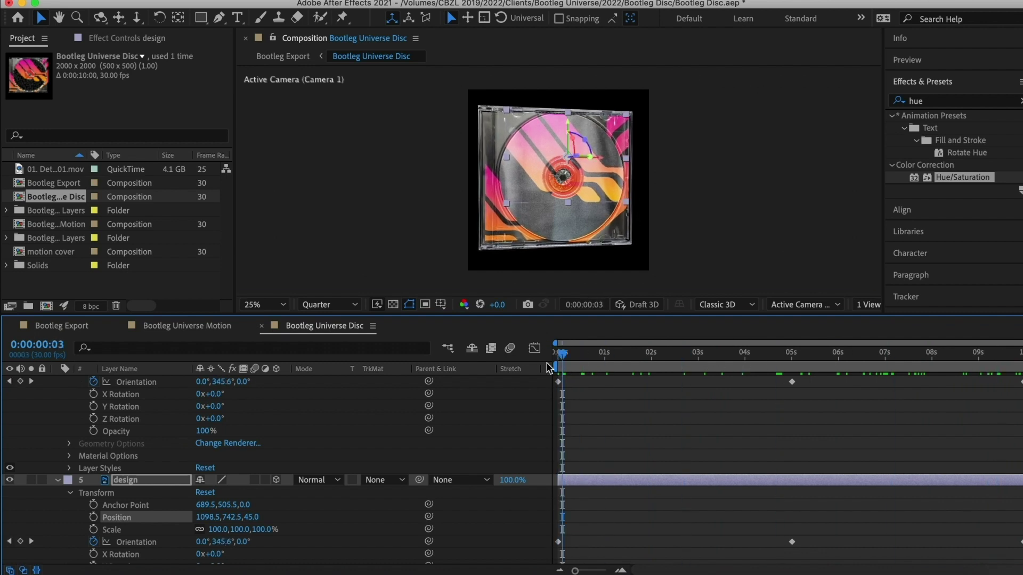
# - Collapse the expanded disc layers and preview the updated case with the motion cover in Bootleg Export
pyautogui.scroll(5, 178, 476)
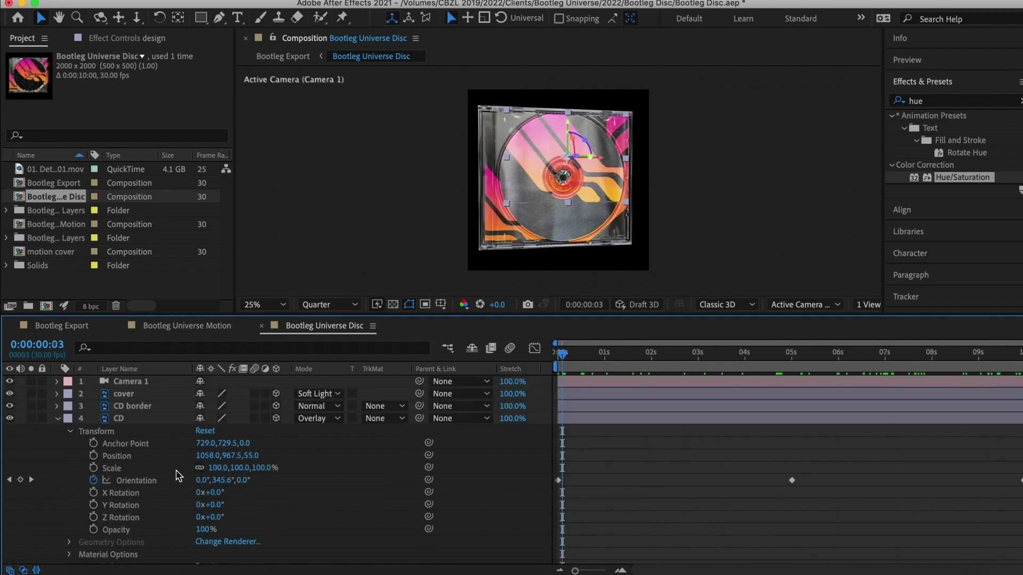
pyautogui.click(57, 419)
pyautogui.click(118, 480)
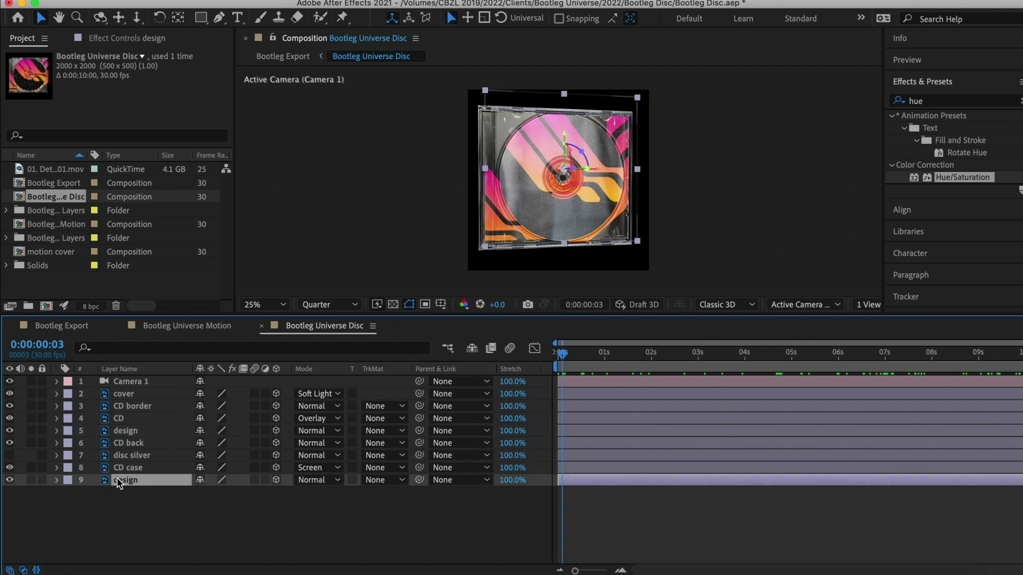
pyautogui.click(154, 323)
pyautogui.click(82, 329)
pyautogui.press('space')
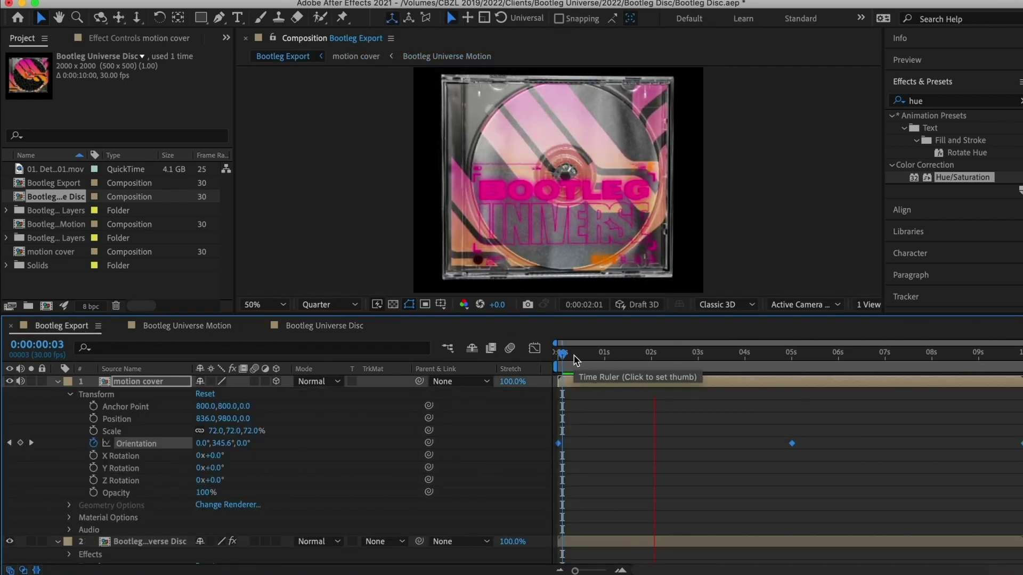
pyautogui.press('space')
# - Apply a Curves effect to the Bootleg Universe Disc layer and bend the RGB curve downward to darken the case
pyautogui.click(57, 382)
pyautogui.click(123, 394)
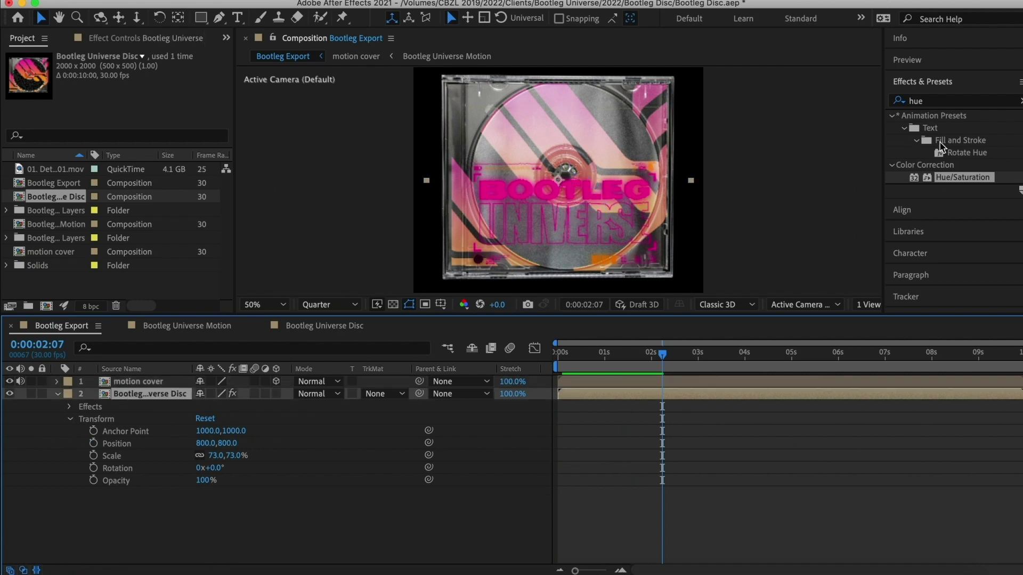
pyautogui.click(934, 101)
pyautogui.write('curve')
pyautogui.click(957, 165)
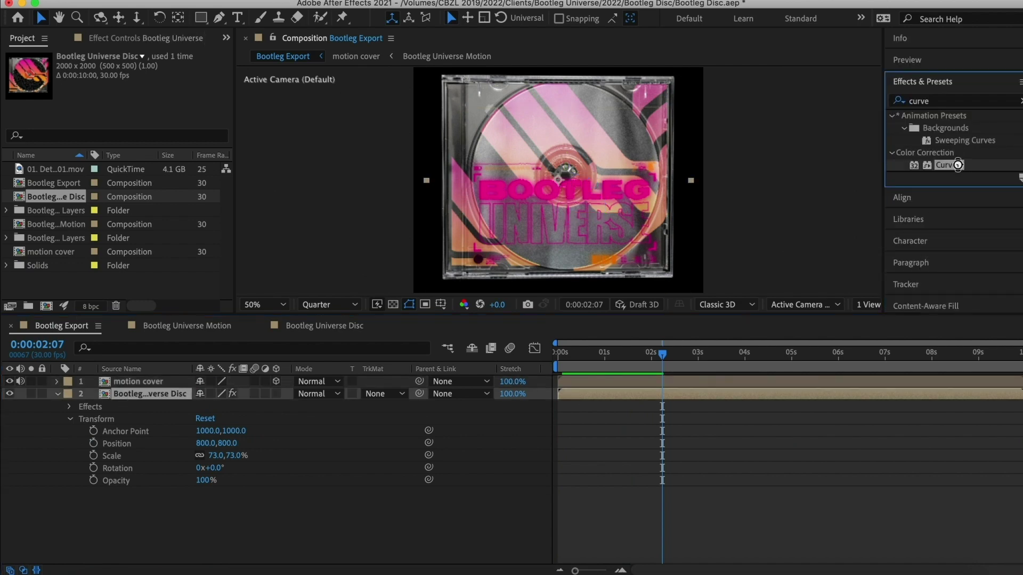
pyautogui.moveTo(103, 236); pyautogui.dragTo(100, 261)
pyautogui.moveTo(158, 199); pyautogui.dragTo(171, 202)
pyautogui.moveTo(99, 262)
pyautogui.mouseDown()
pyautogui.moveTo(126, 252)
pyautogui.moveTo(110, 266)
pyautogui.mouseUp()
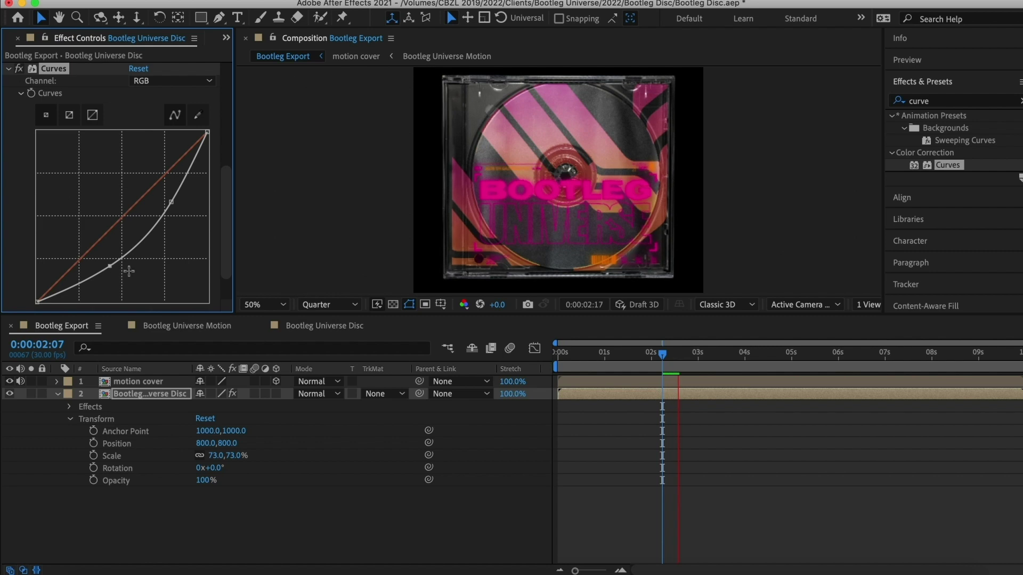
# - Set the preview resolution to Full, return to the start of the timeline and save the project
pyautogui.click(328, 304)
pyautogui.click(327, 336)
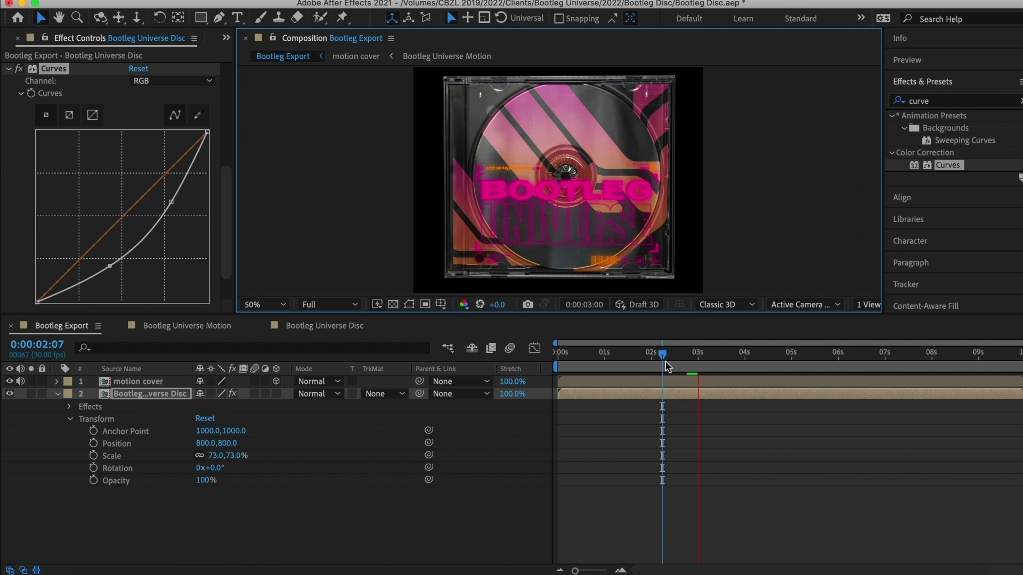
pyautogui.press('Home')
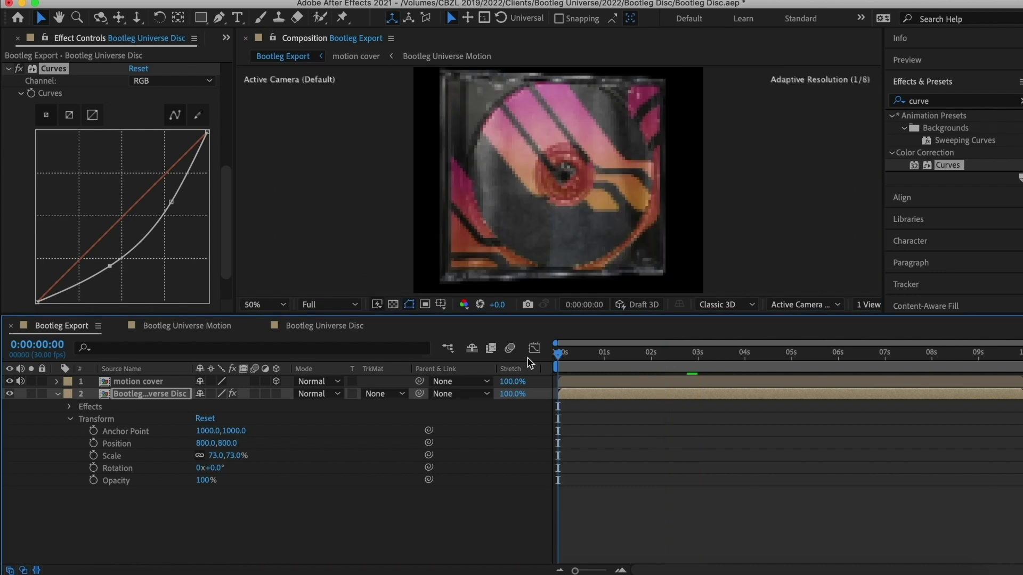
pyautogui.moveTo(590, 356); pyautogui.dragTo(506, 357)
pyautogui.press('cmd+s')
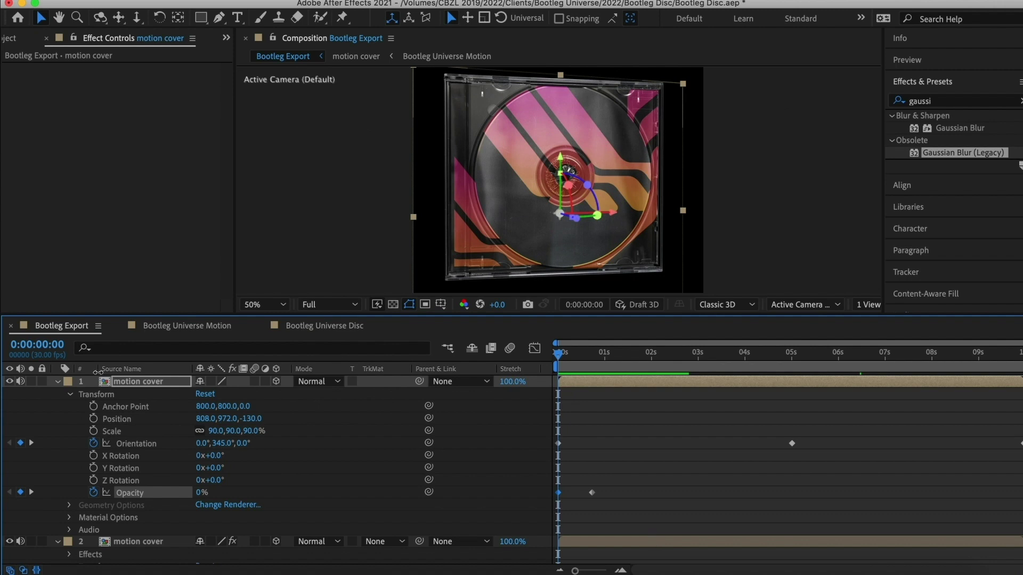
# - Review the two motion cover layers' effects and transform keyframes, checking the frame at about 0:00:01:12
pyautogui.click(58, 382)
pyautogui.click(59, 393)
pyautogui.click(57, 394)
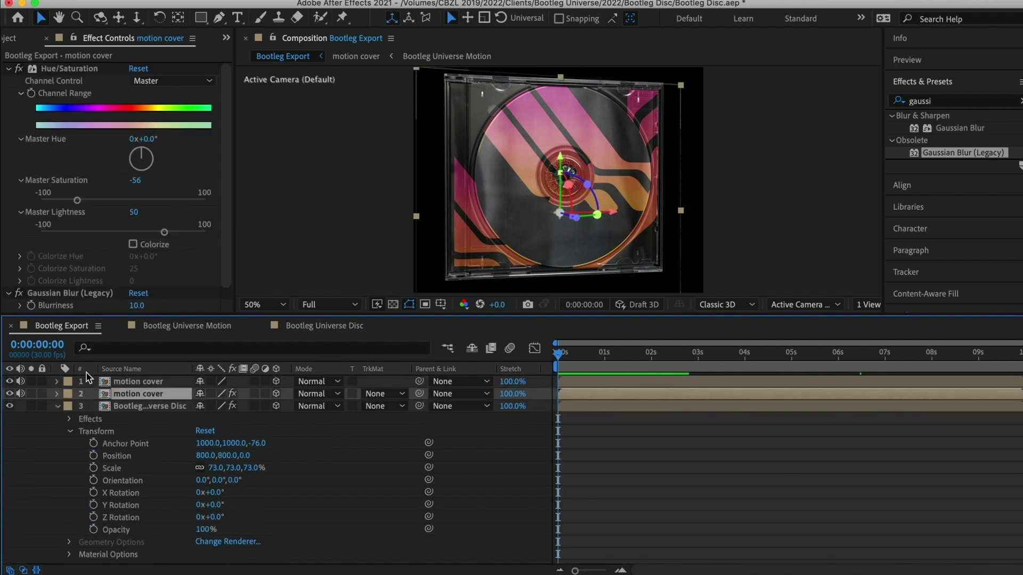
pyautogui.click(58, 394)
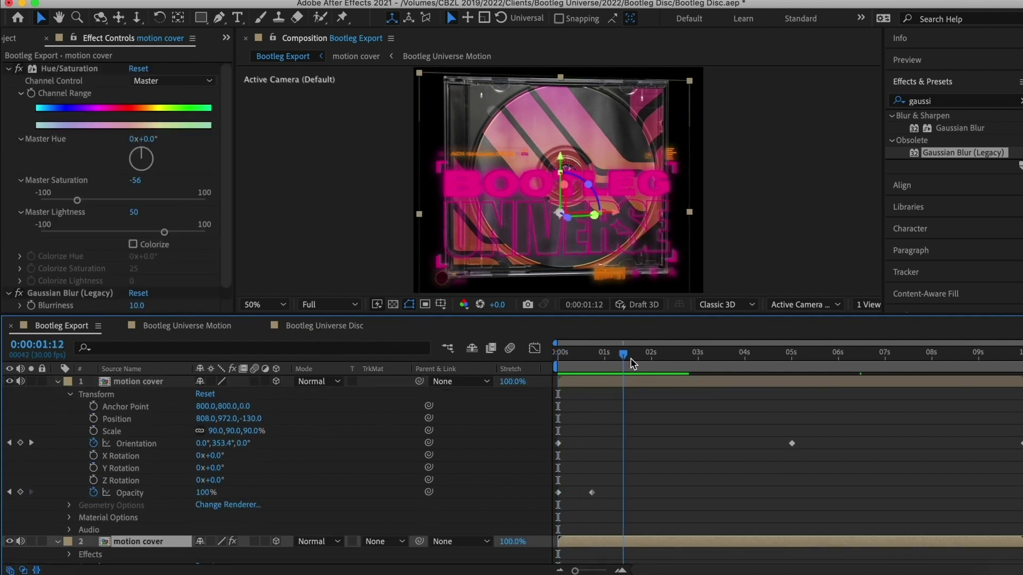